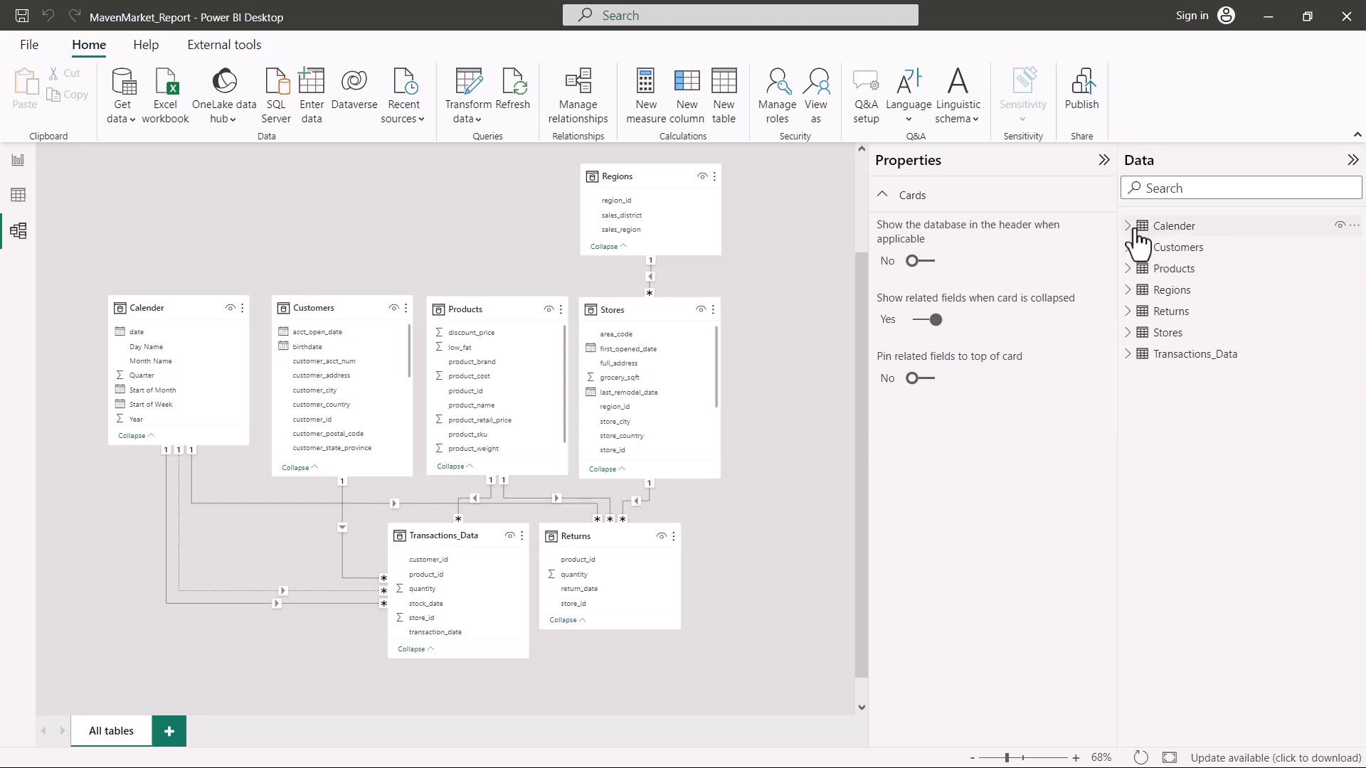
Review the properties of the Calender table and the general and formatting properties of the customer_city column in Customers
{"action": "left_click", "coordinate": [1170, 227]}
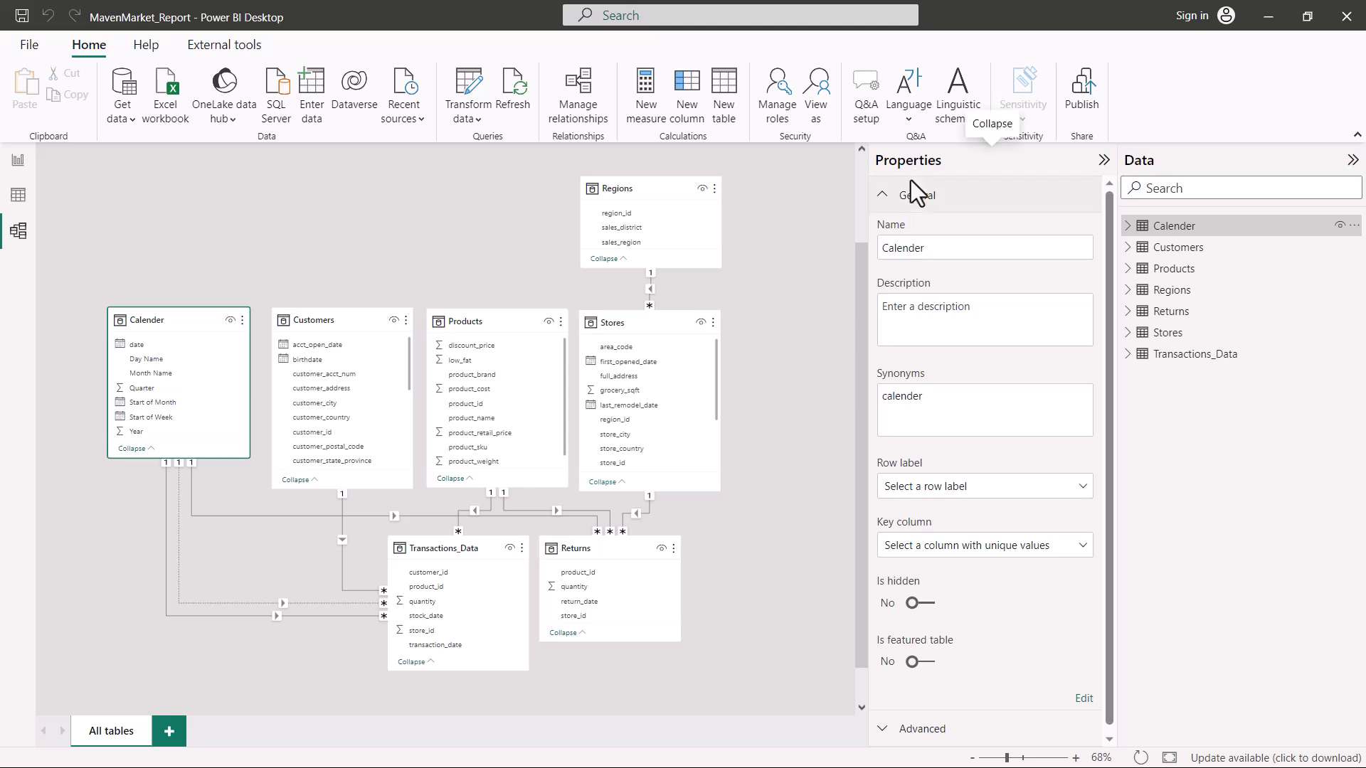
{"action": "left_click", "coordinate": [882, 192]}
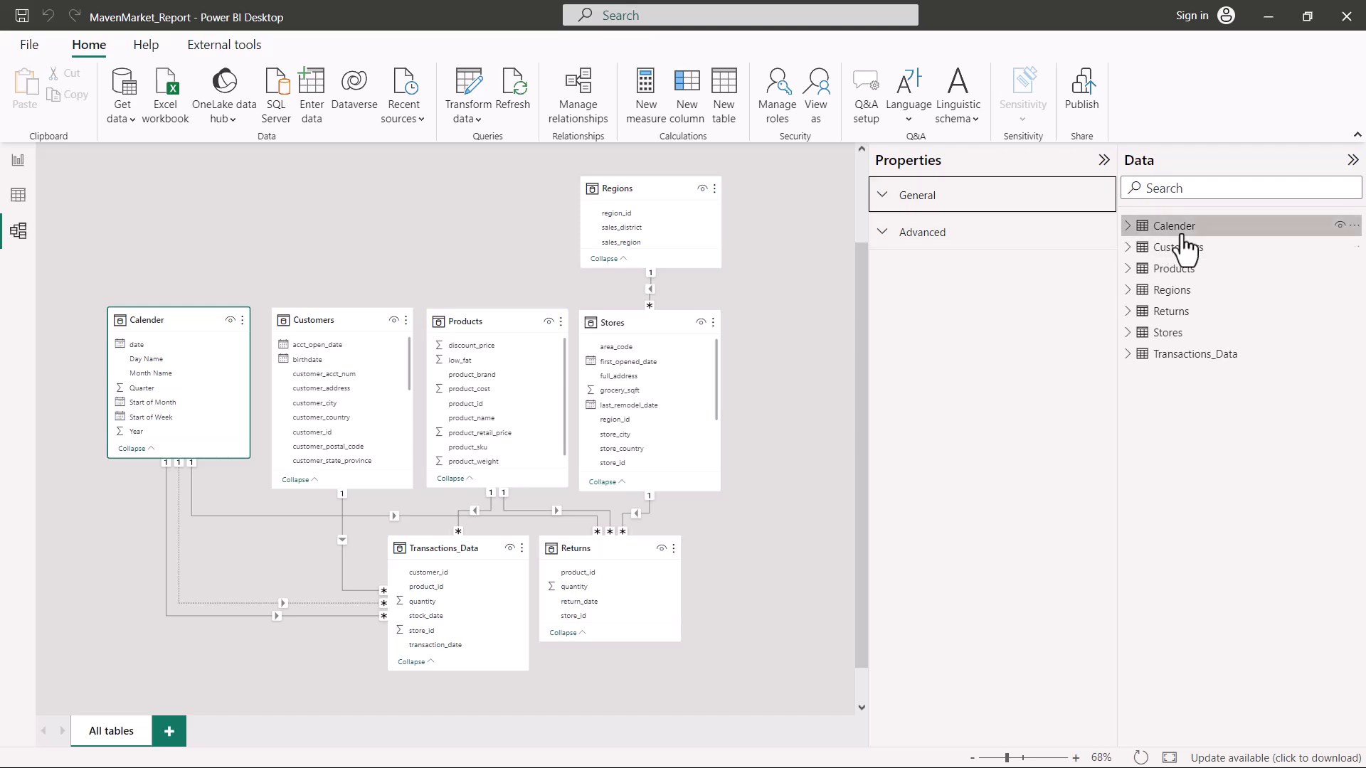
{"action": "left_click", "coordinate": [1127, 249]}
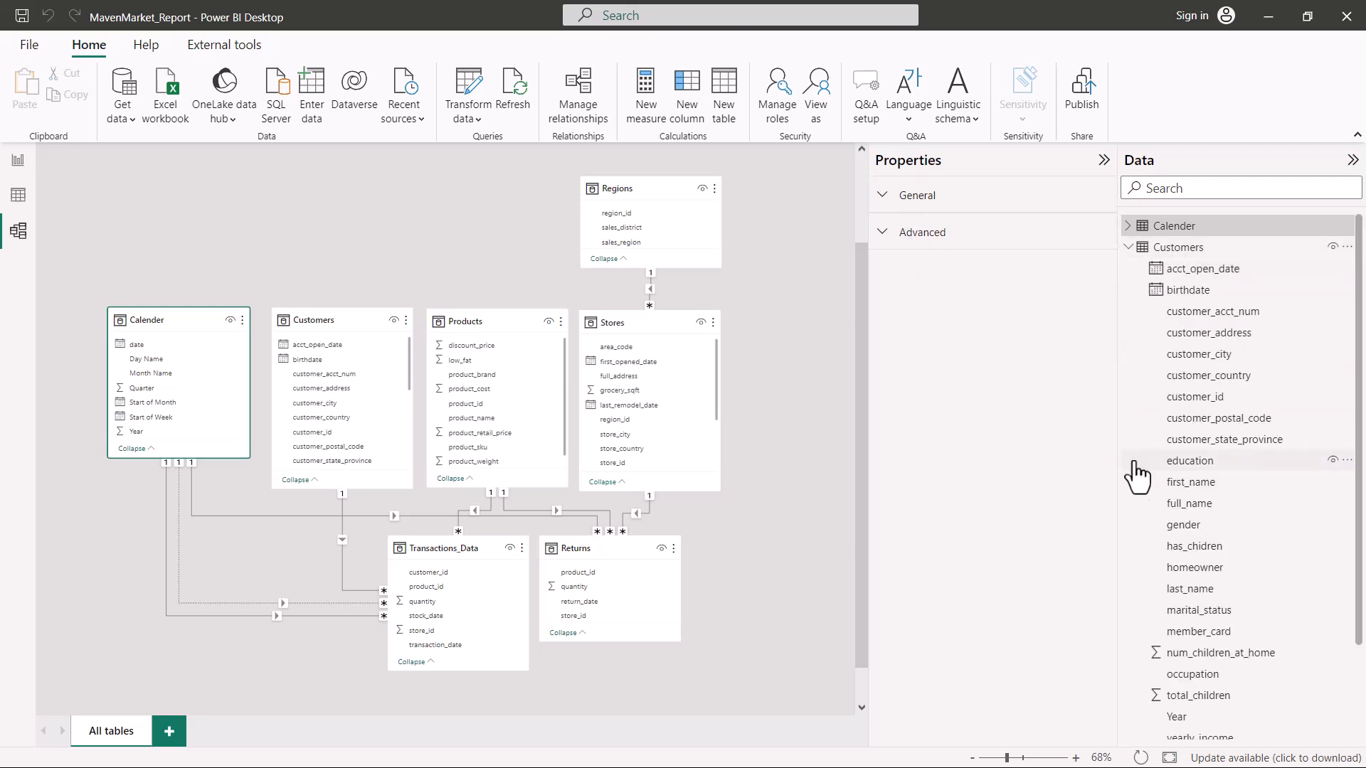
{"action": "left_click", "coordinate": [1200, 363]}
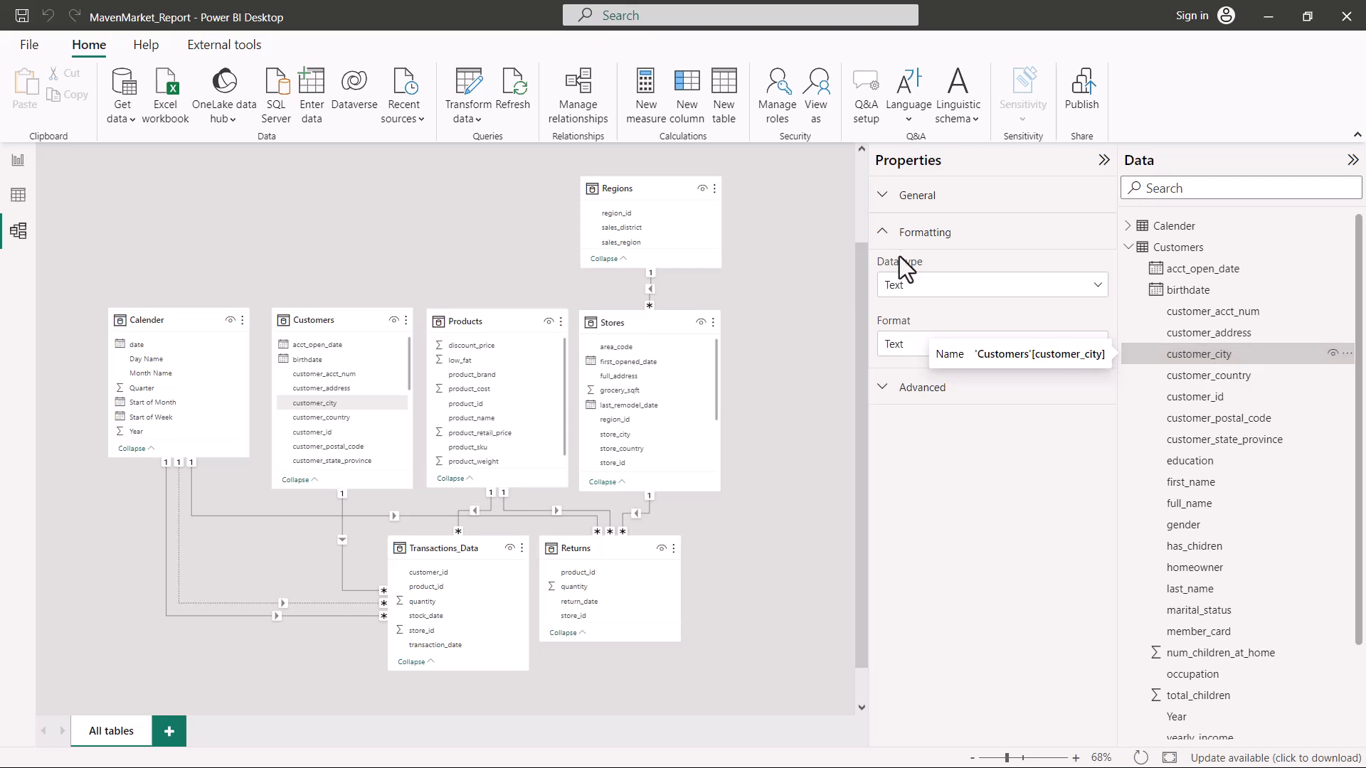
{"action": "left_click", "coordinate": [884, 199]}
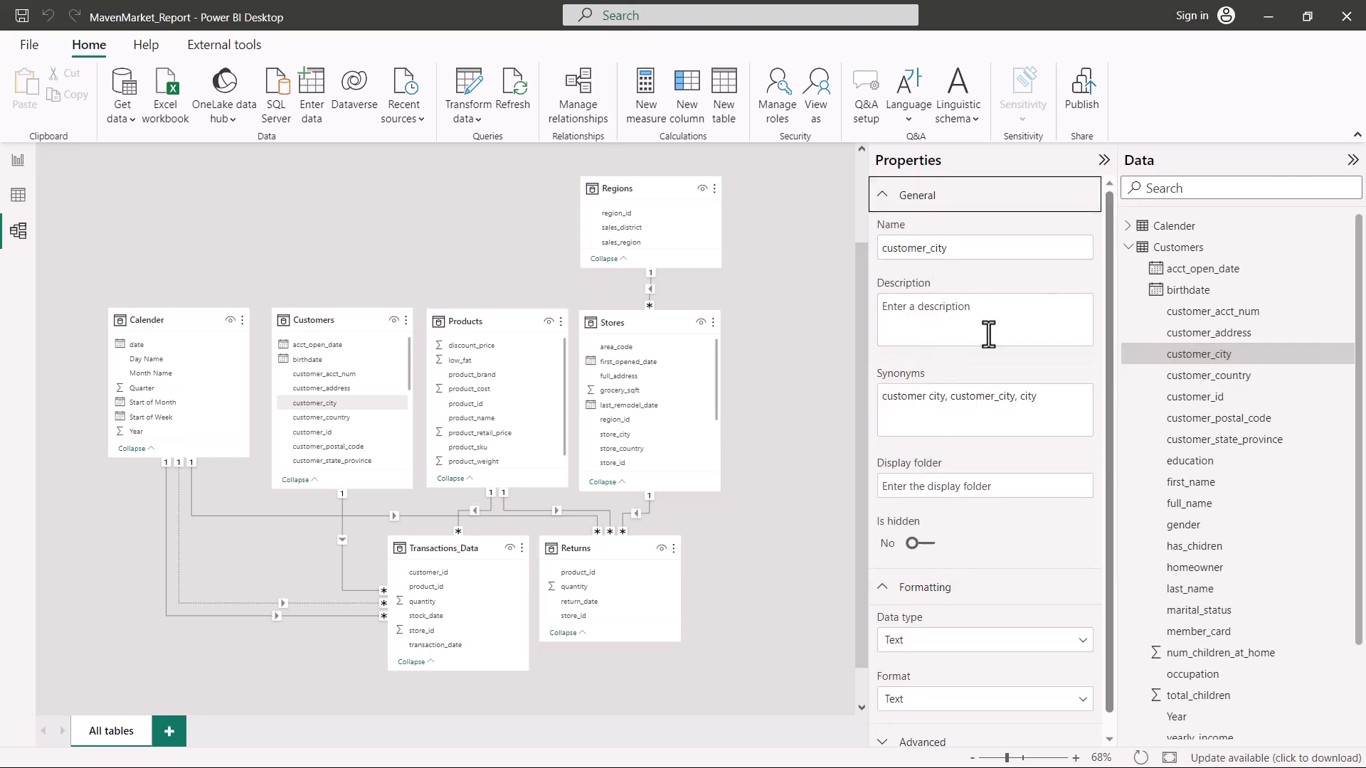
{"action": "scroll", "coordinate": [988, 334], "scroll_direction": "down", "scroll_amount": 1}
{"action": "scroll", "coordinate": [988, 334], "scroll_direction": "up", "scroll_amount": 1}
Compare the properties of the Customers table with those of its customer_city column
{"action": "left_click", "coordinate": [1132, 249]}
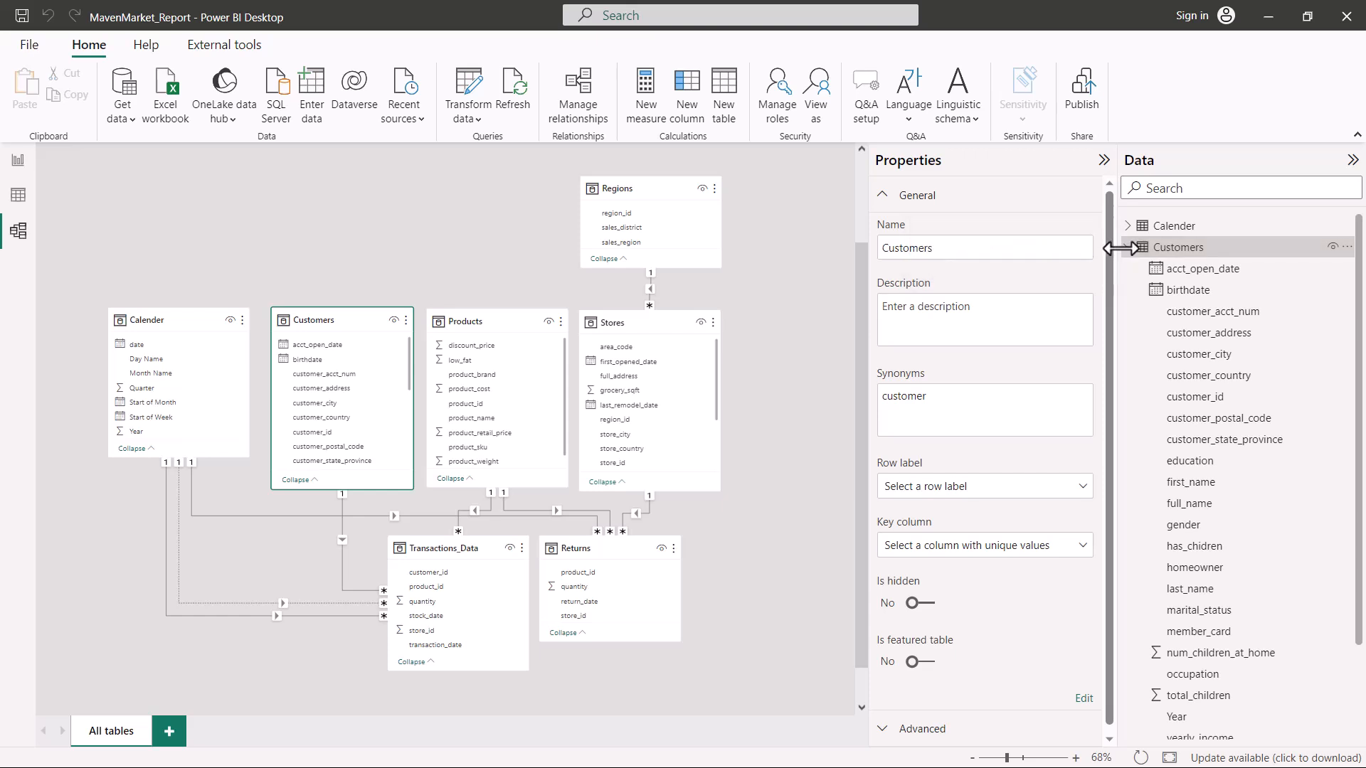
{"action": "left_click", "coordinate": [1128, 248]}
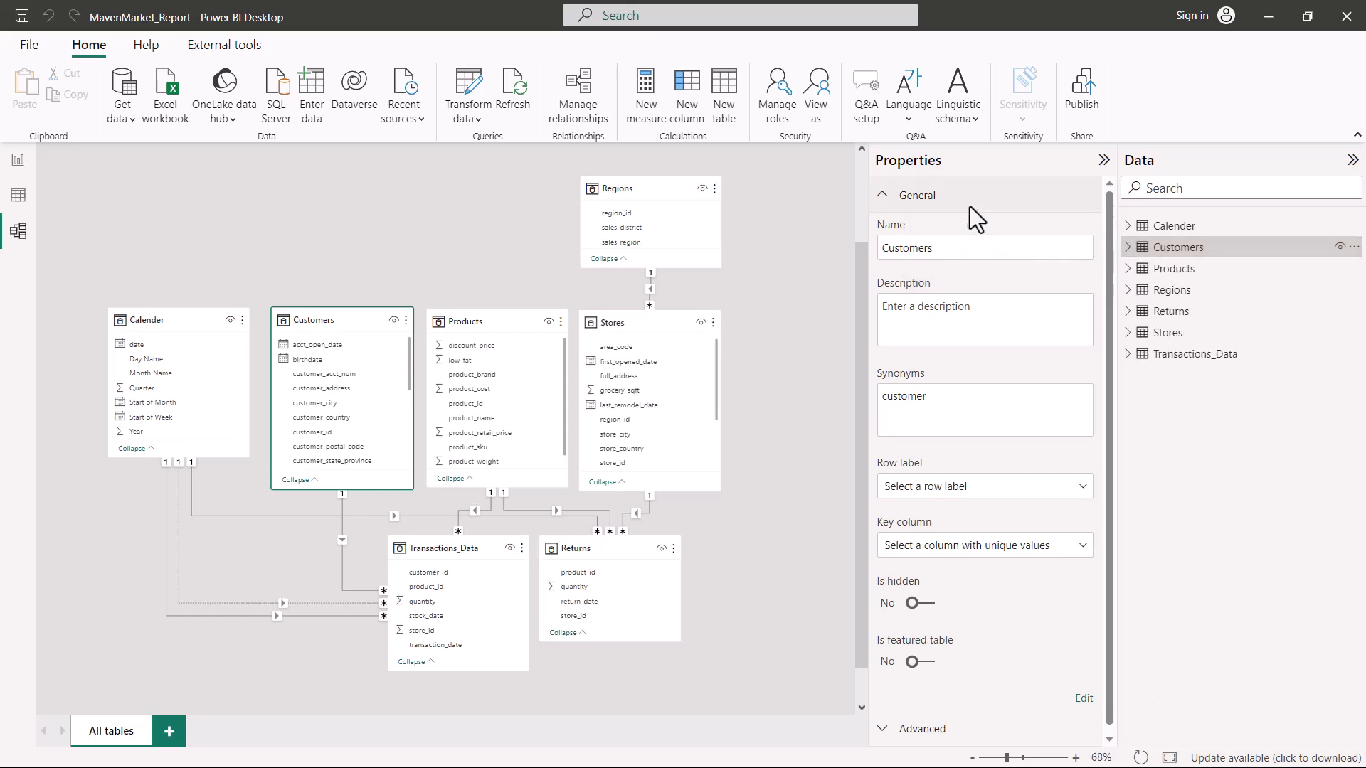
{"action": "left_click", "coordinate": [1131, 250]}
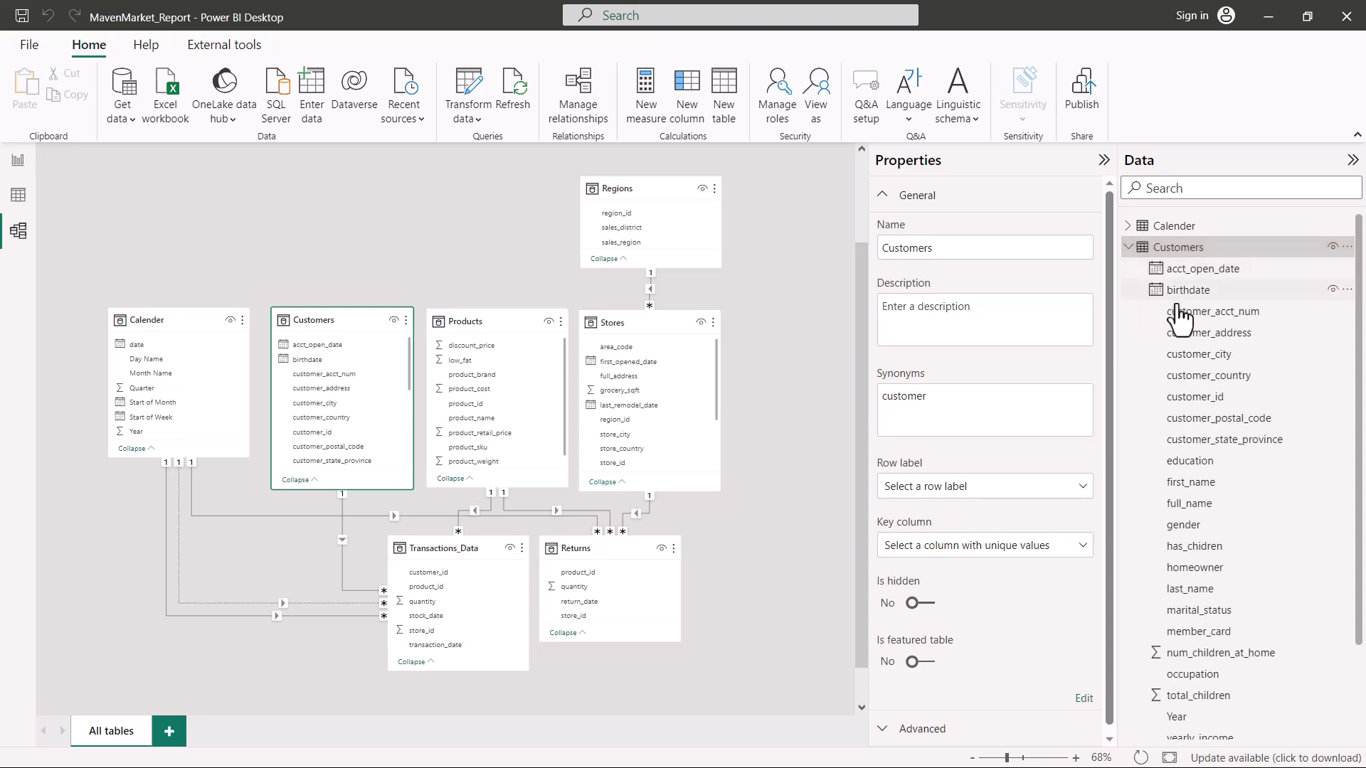
{"action": "left_click", "coordinate": [1186, 359]}
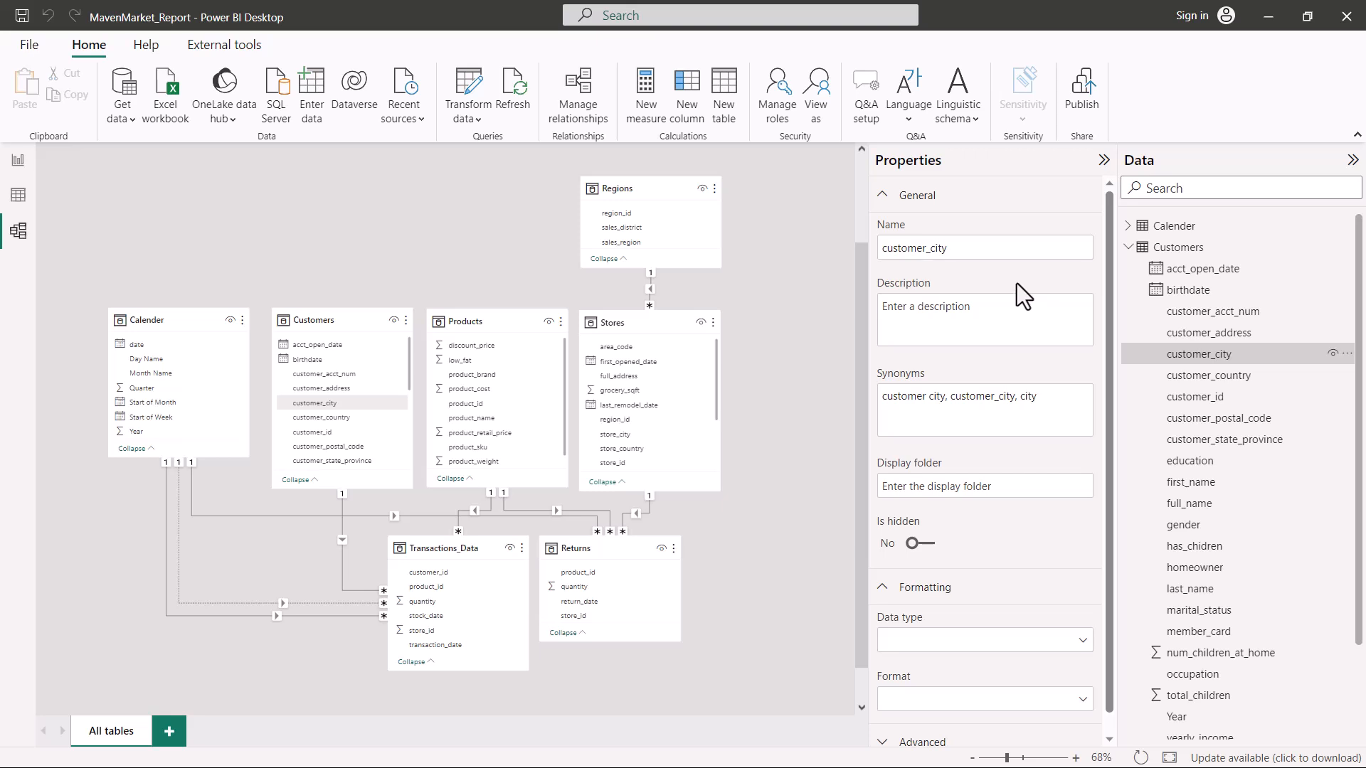
{"action": "left_click", "coordinate": [1127, 248]}
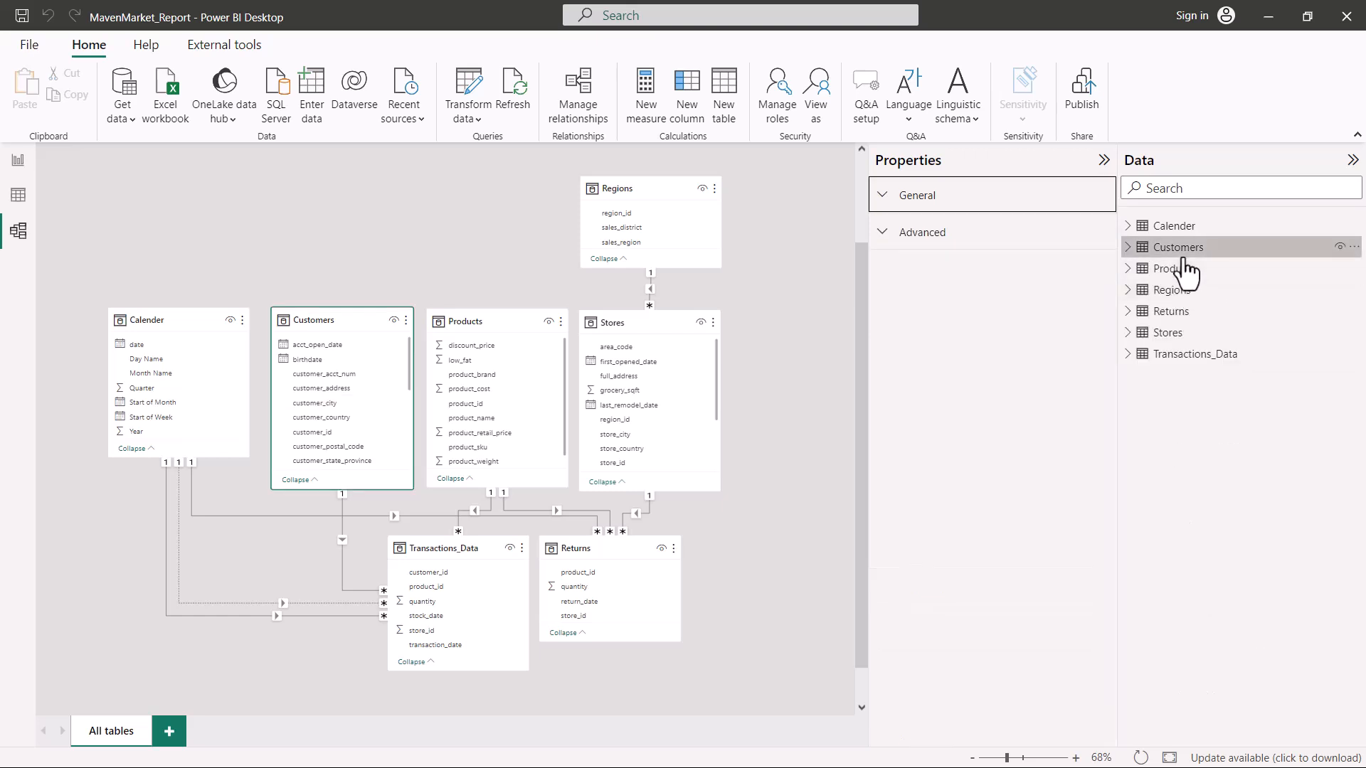
Examine the Customers table's general properties: name, description, synonyms and row label
{"action": "left_click", "coordinate": [882, 196]}
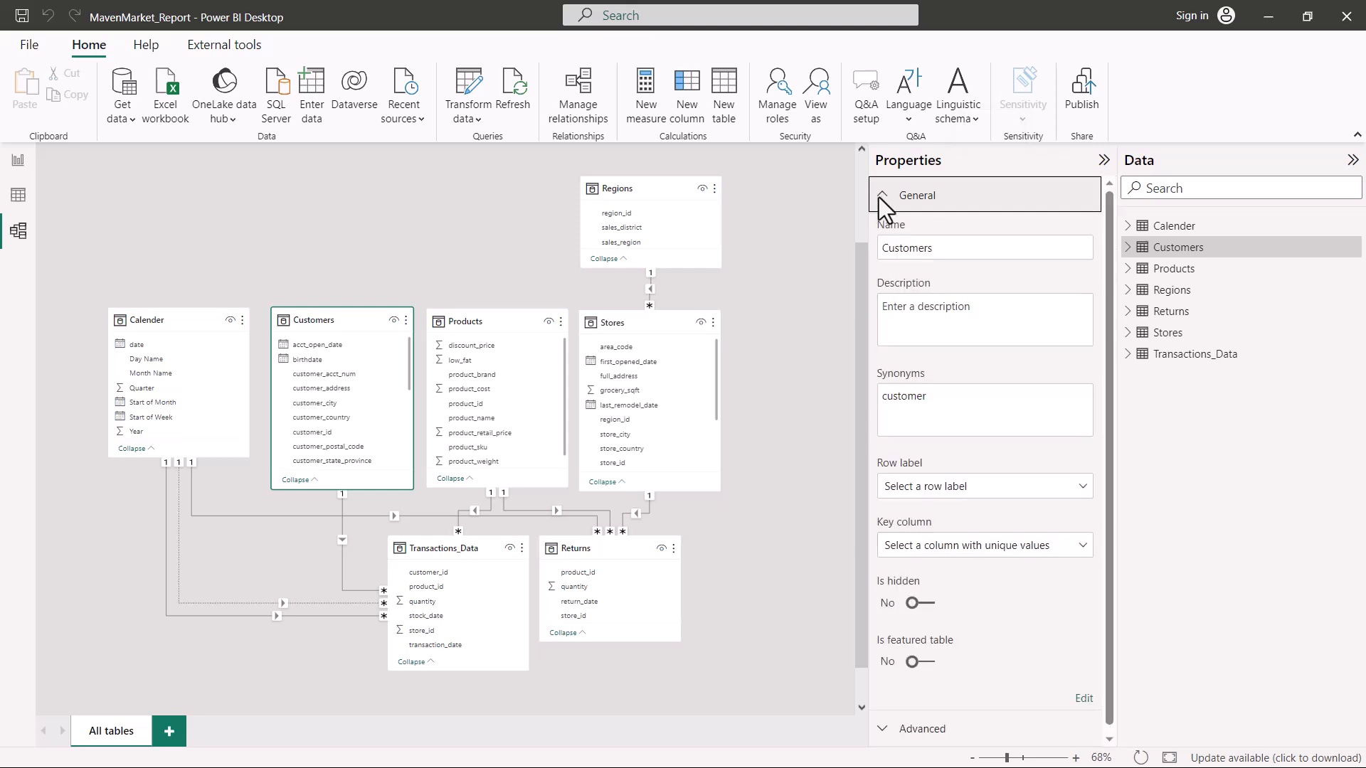
{"action": "left_click", "coordinate": [932, 248]}
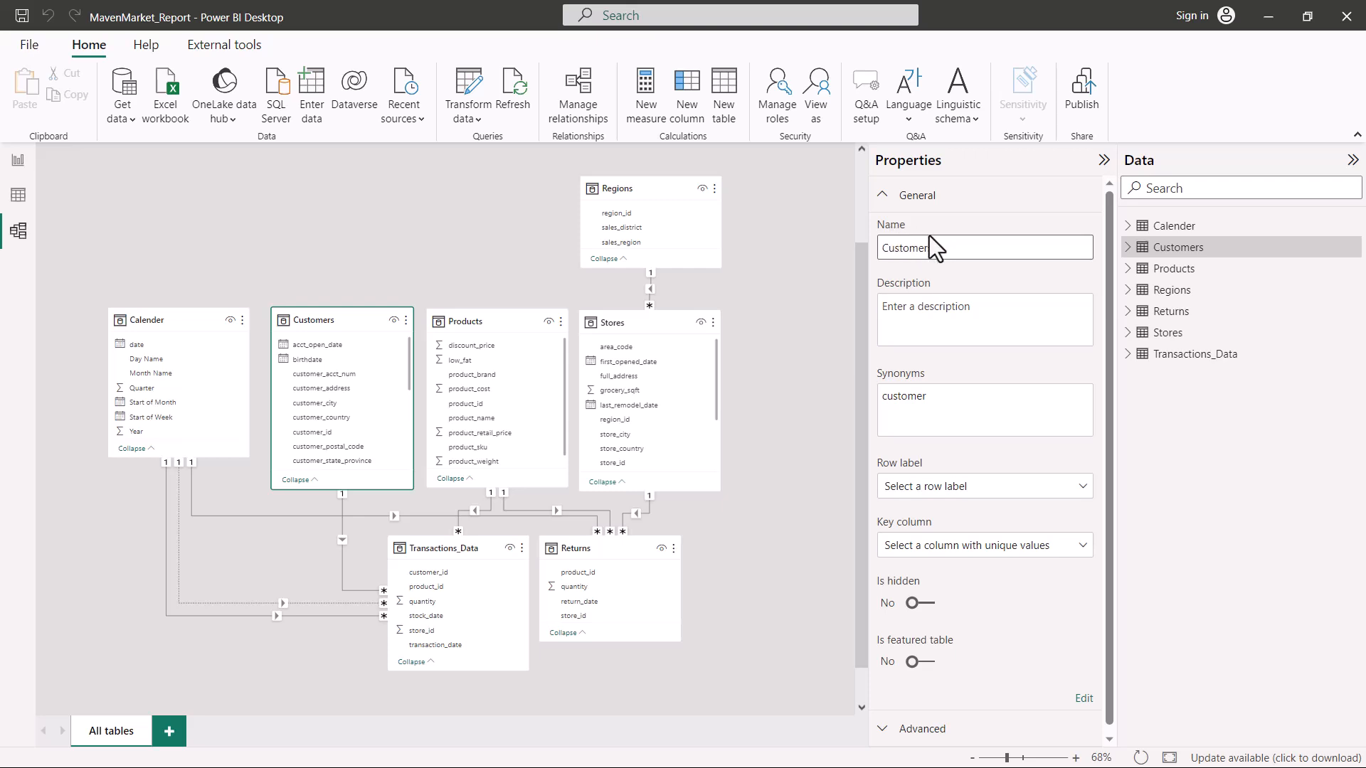
{"action": "left_click", "coordinate": [924, 309]}
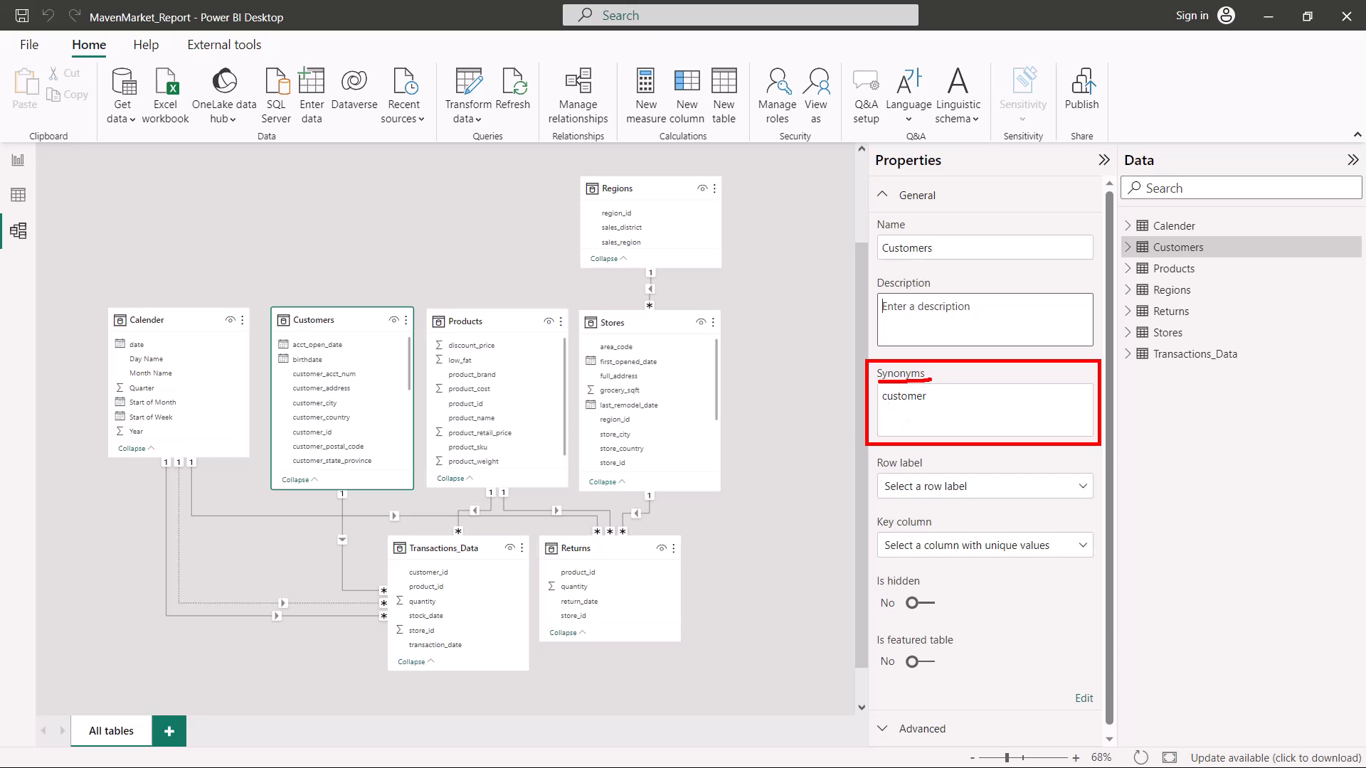
{"action": "key", "text": "Escape"}
{"action": "mouse_move", "coordinate": [872, 445]}
{"action": "left_mouse_down"}
{"action": "mouse_move", "coordinate": [883, 469]}
{"action": "mouse_move", "coordinate": [981, 515]}
{"action": "mouse_move", "coordinate": [1104, 517]}
{"action": "left_mouse_up"}
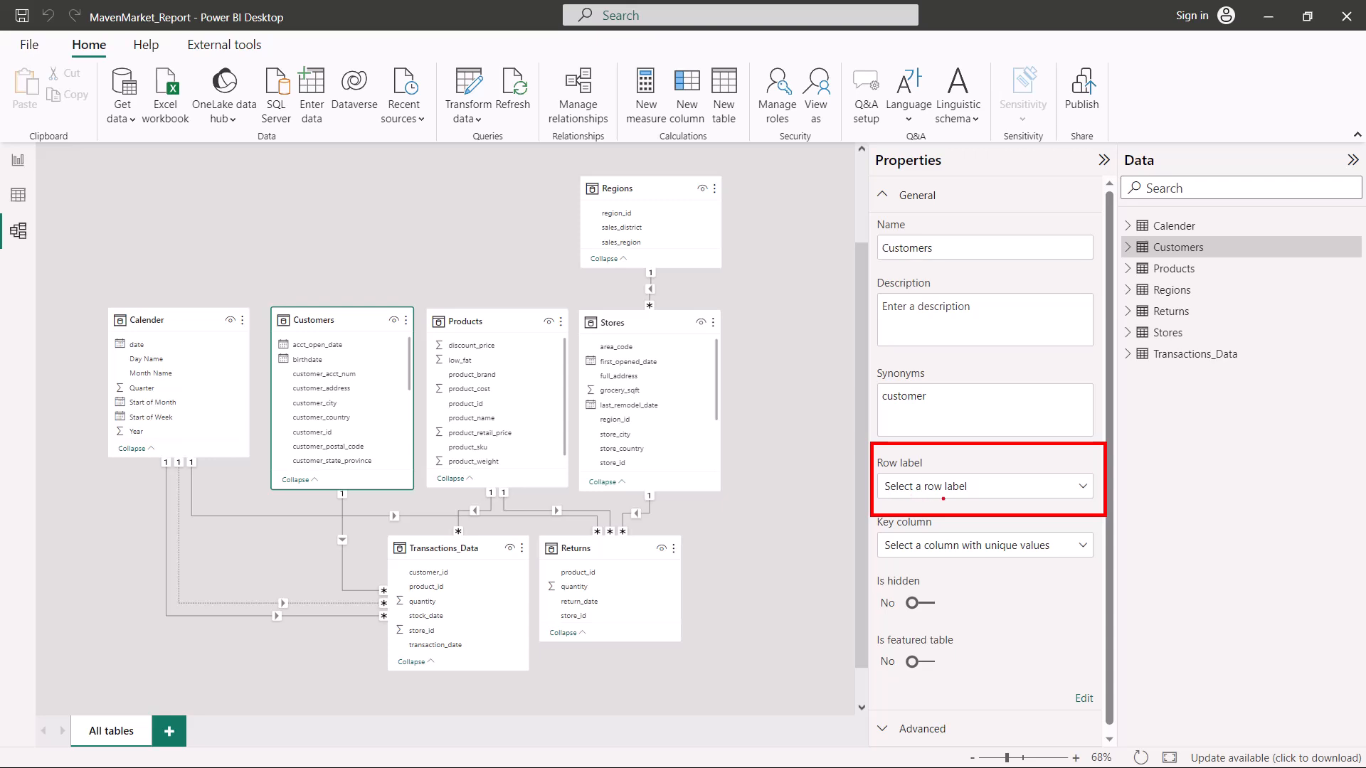
Browse the columns offered as the row label for the Customers table without choosing one
{"action": "left_click", "coordinate": [1075, 491]}
{"action": "scroll", "coordinate": [945, 548], "scroll_direction": "down", "scroll_amount": 5}
{"action": "scroll", "coordinate": [945, 551], "scroll_direction": "up", "scroll_amount": 5}
{"action": "scroll", "coordinate": [948, 544], "scroll_direction": "up", "scroll_amount": 1}
{"action": "left_click", "coordinate": [962, 456]}
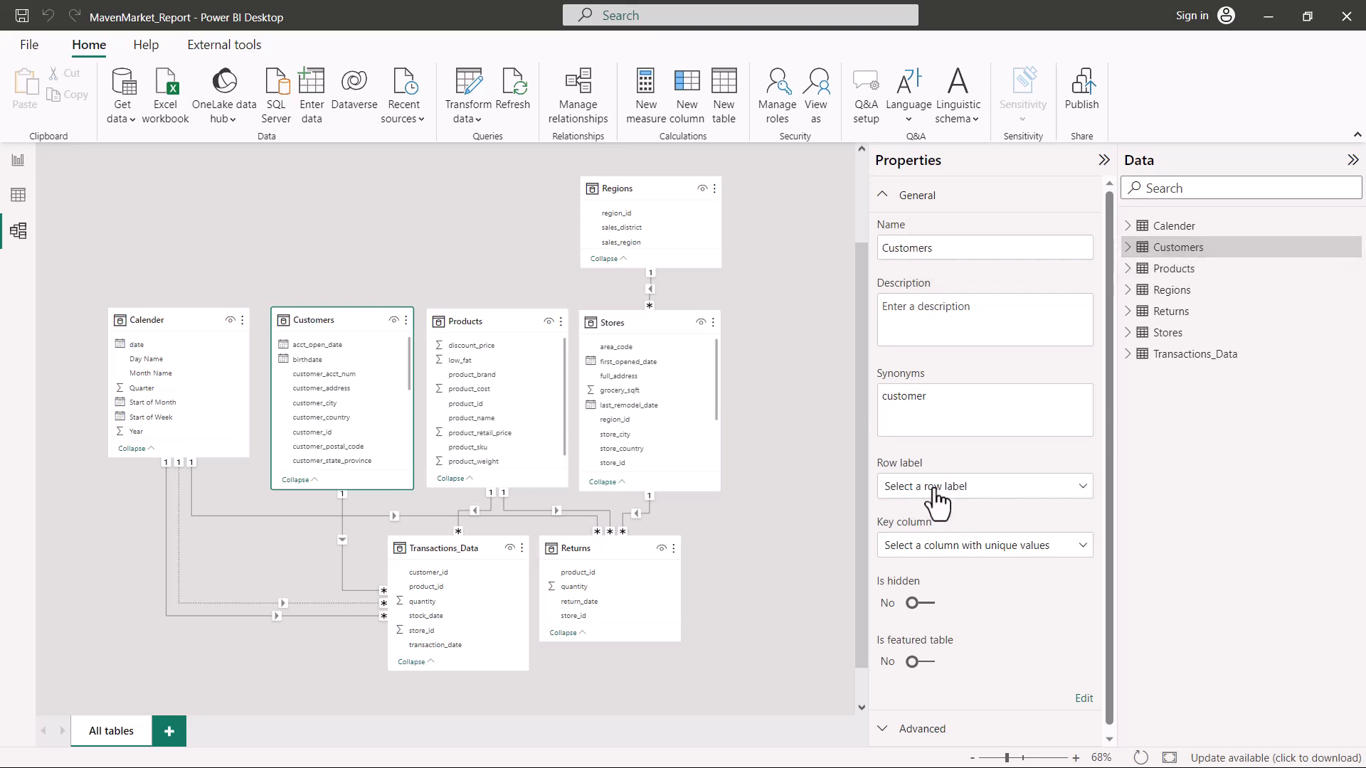
{"action": "left_click", "coordinate": [1077, 489]}
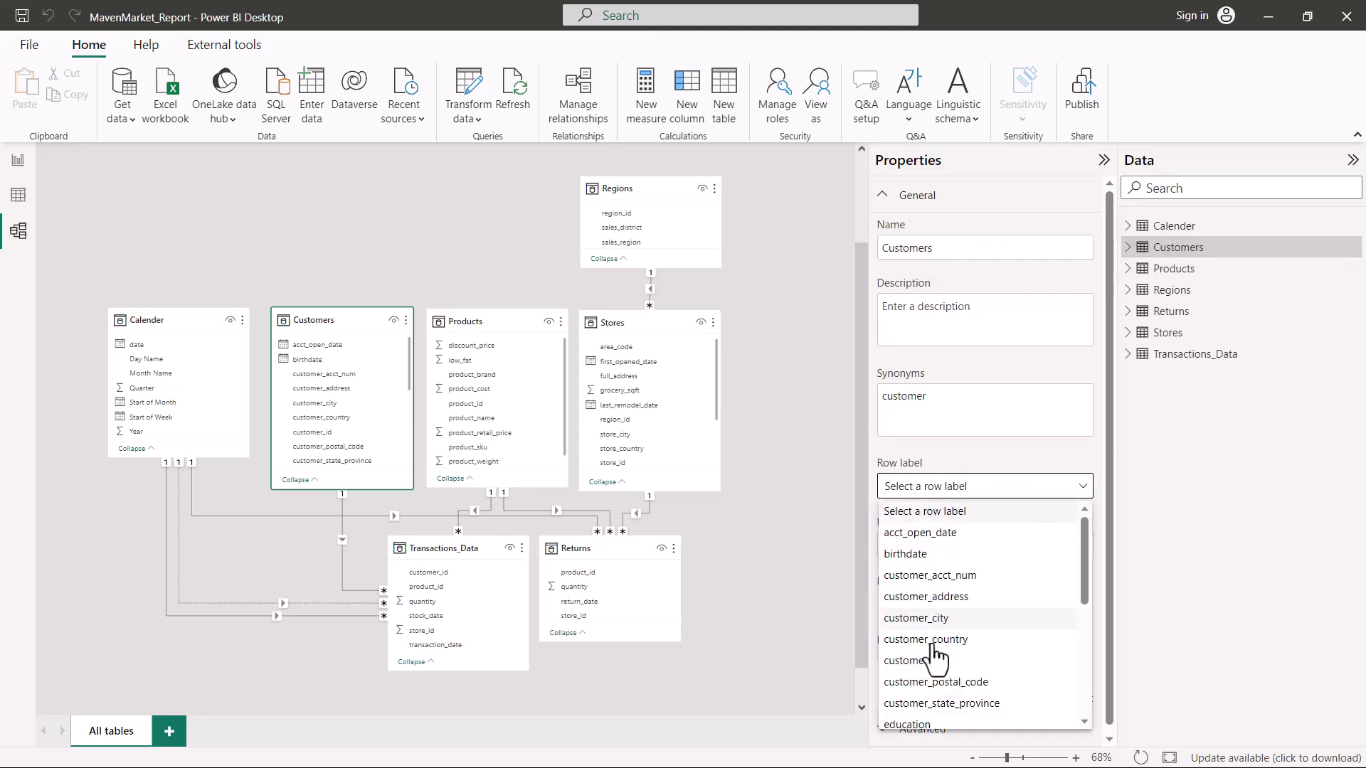
{"action": "scroll", "coordinate": [939, 644], "scroll_direction": "down", "scroll_amount": 1}
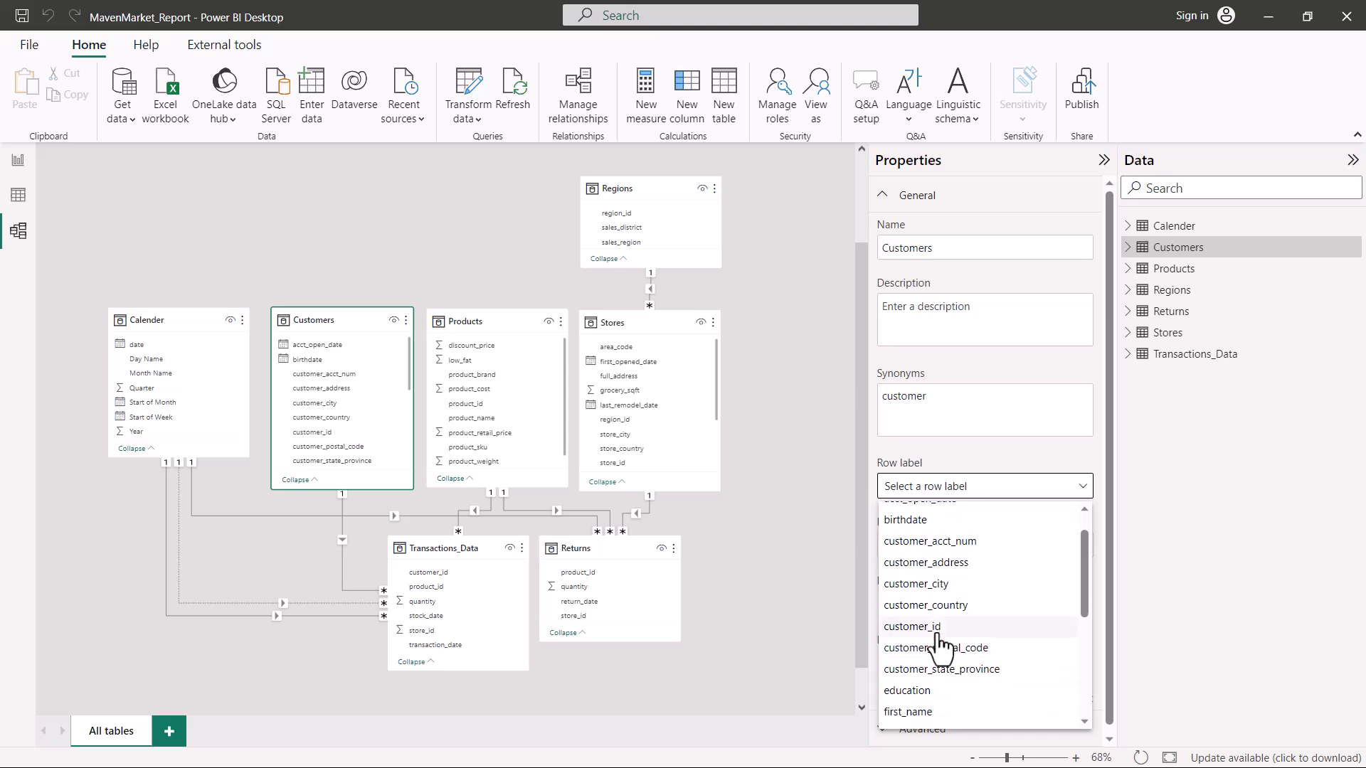
{"action": "scroll", "coordinate": [939, 644], "scroll_direction": "down", "scroll_amount": 1}
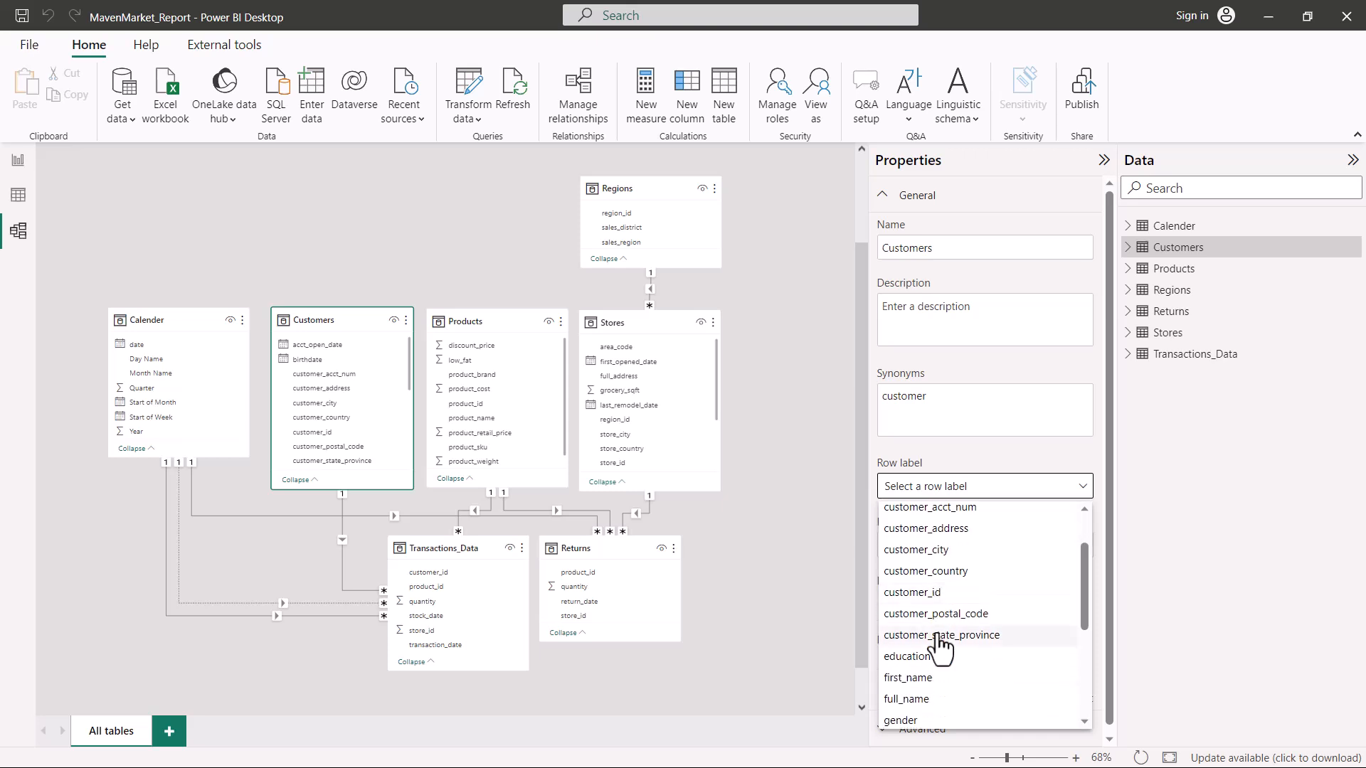
{"action": "scroll", "coordinate": [928, 651], "scroll_direction": "down", "scroll_amount": 1}
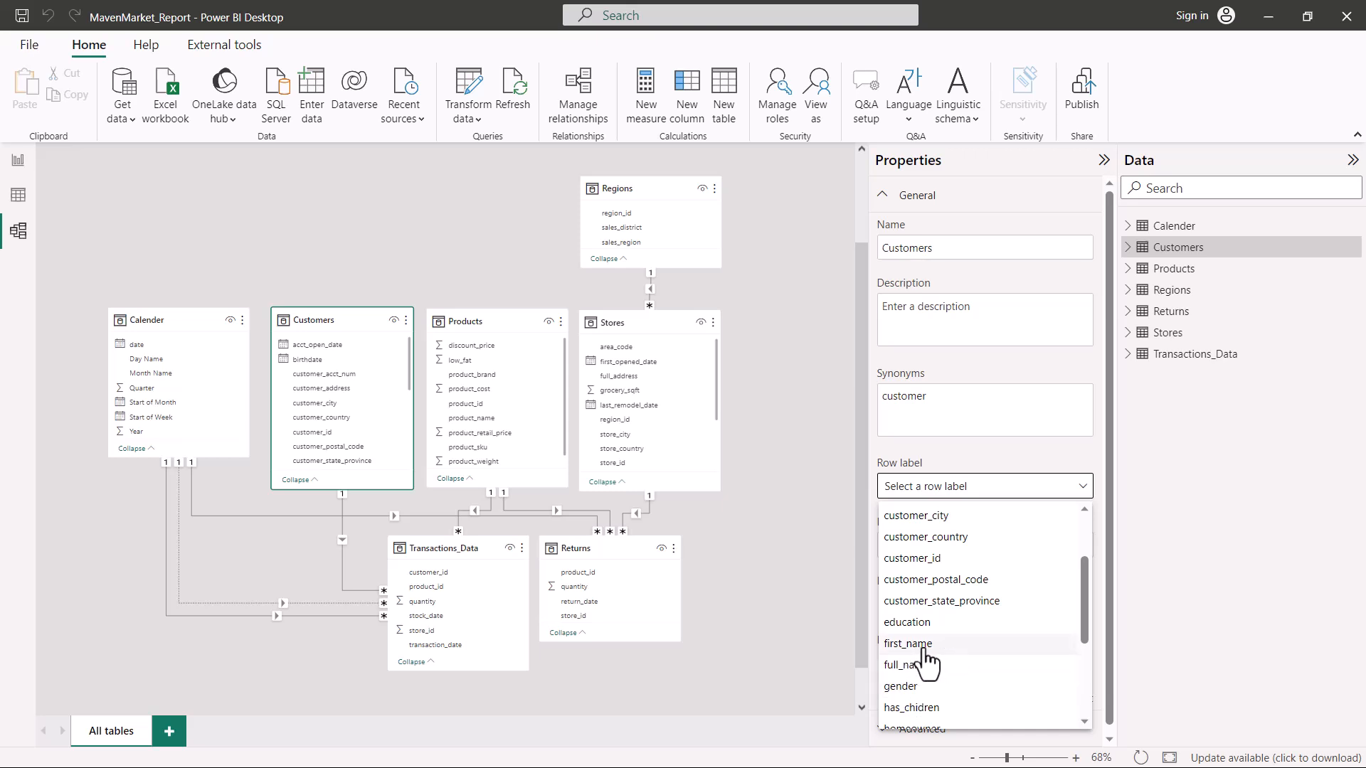
{"action": "scroll", "coordinate": [927, 658], "scroll_direction": "up", "scroll_amount": 2}
{"action": "left_click", "coordinate": [975, 459]}
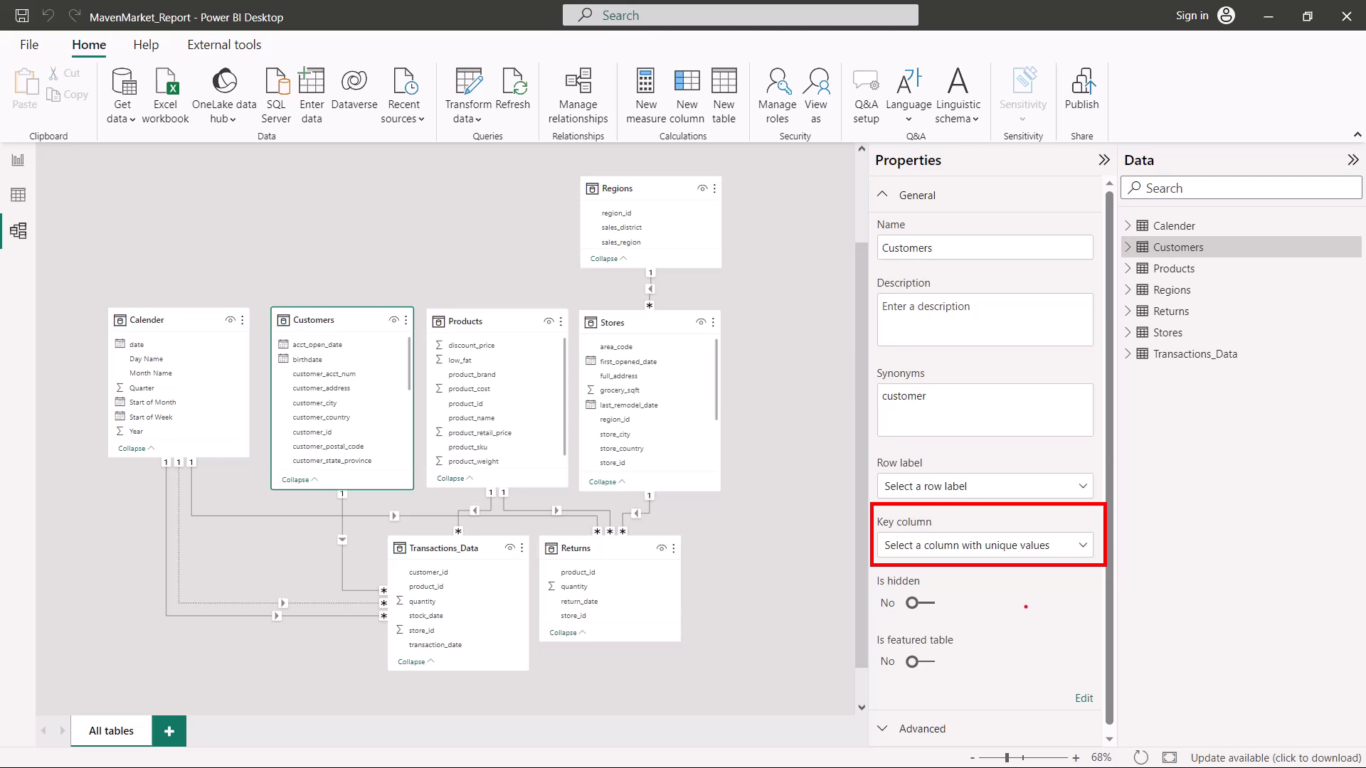
Set customer_id as the key column of the Customers table
{"action": "left_click", "coordinate": [1086, 549]}
{"action": "left_click", "coordinate": [937, 462]}
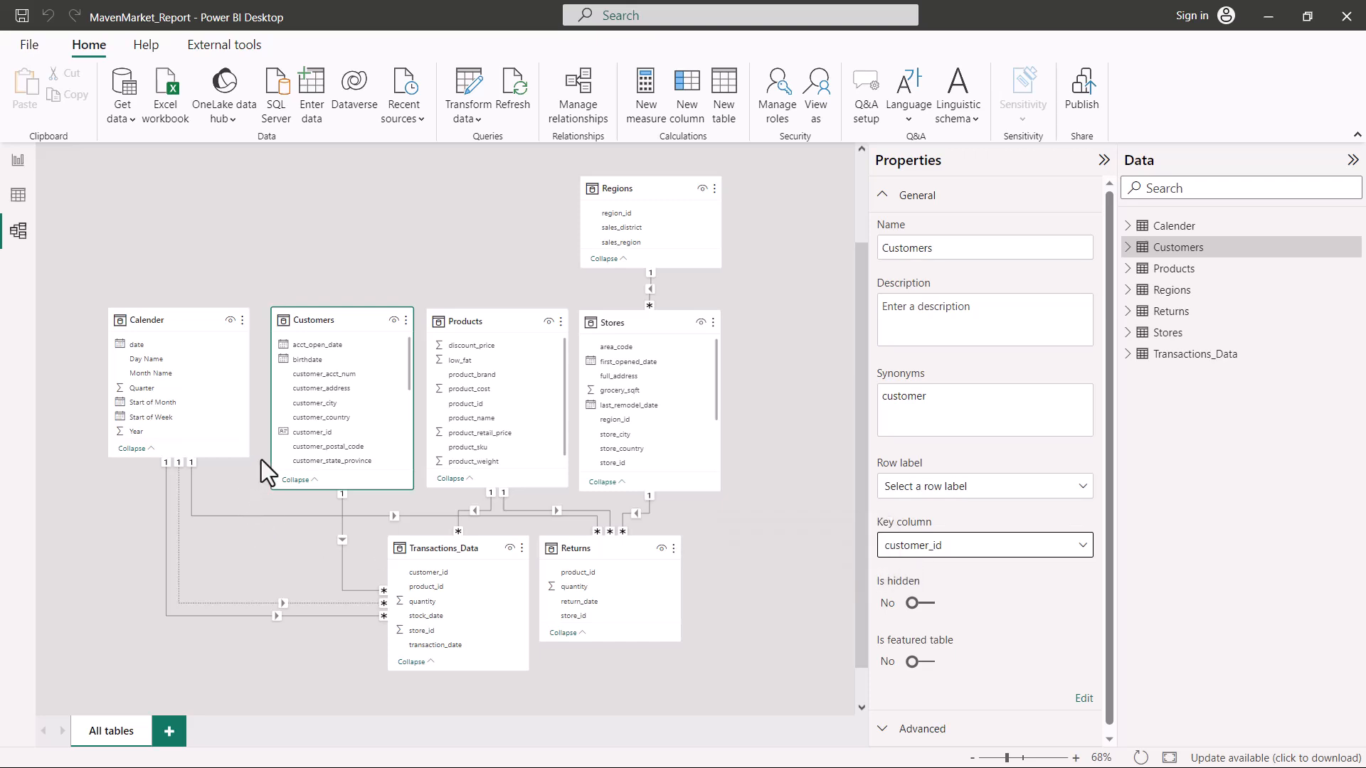
{"action": "left_click_drag", "start_coordinate": [255, 291], "coordinate": [430, 506]}
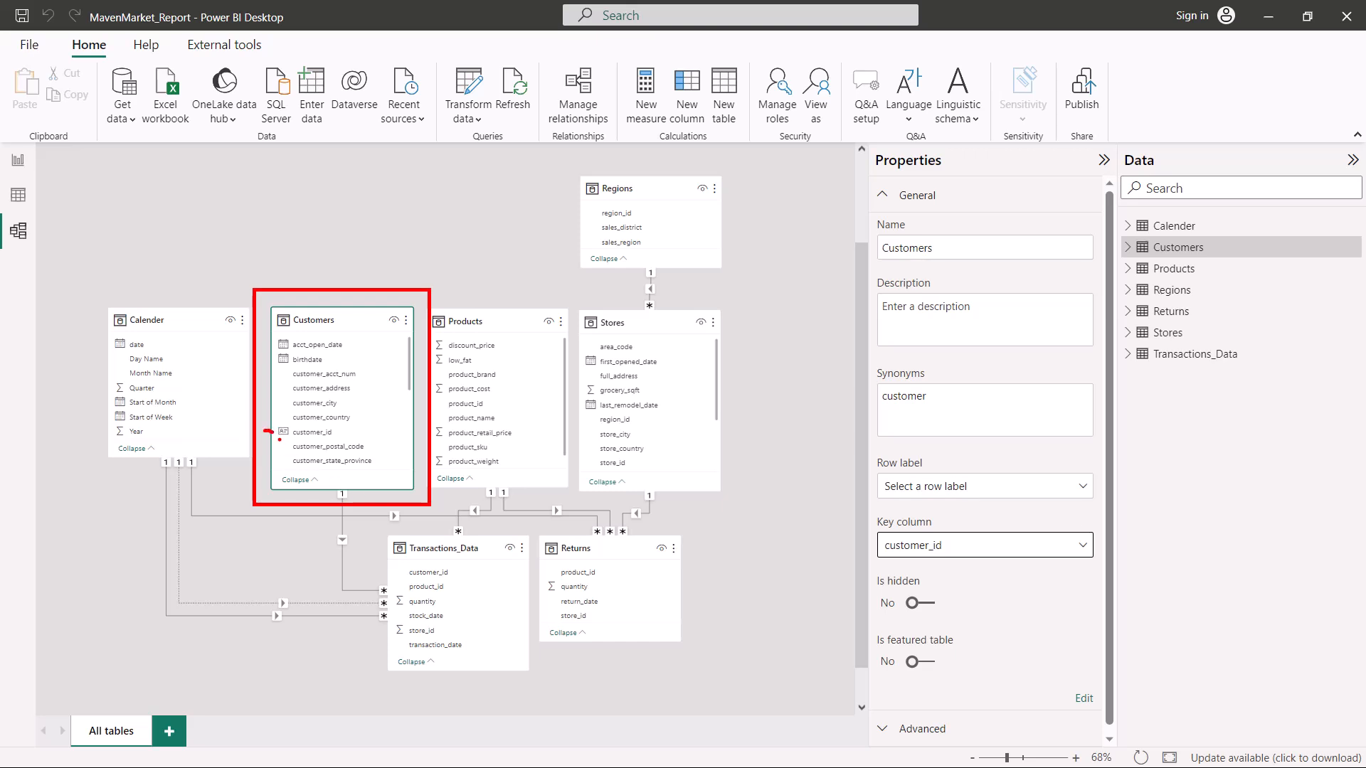
{"action": "left_click_drag", "start_coordinate": [287, 439], "coordinate": [328, 439]}
{"action": "left_click_drag", "start_coordinate": [298, 331], "coordinate": [340, 331]}
{"action": "key", "text": "Escape"}
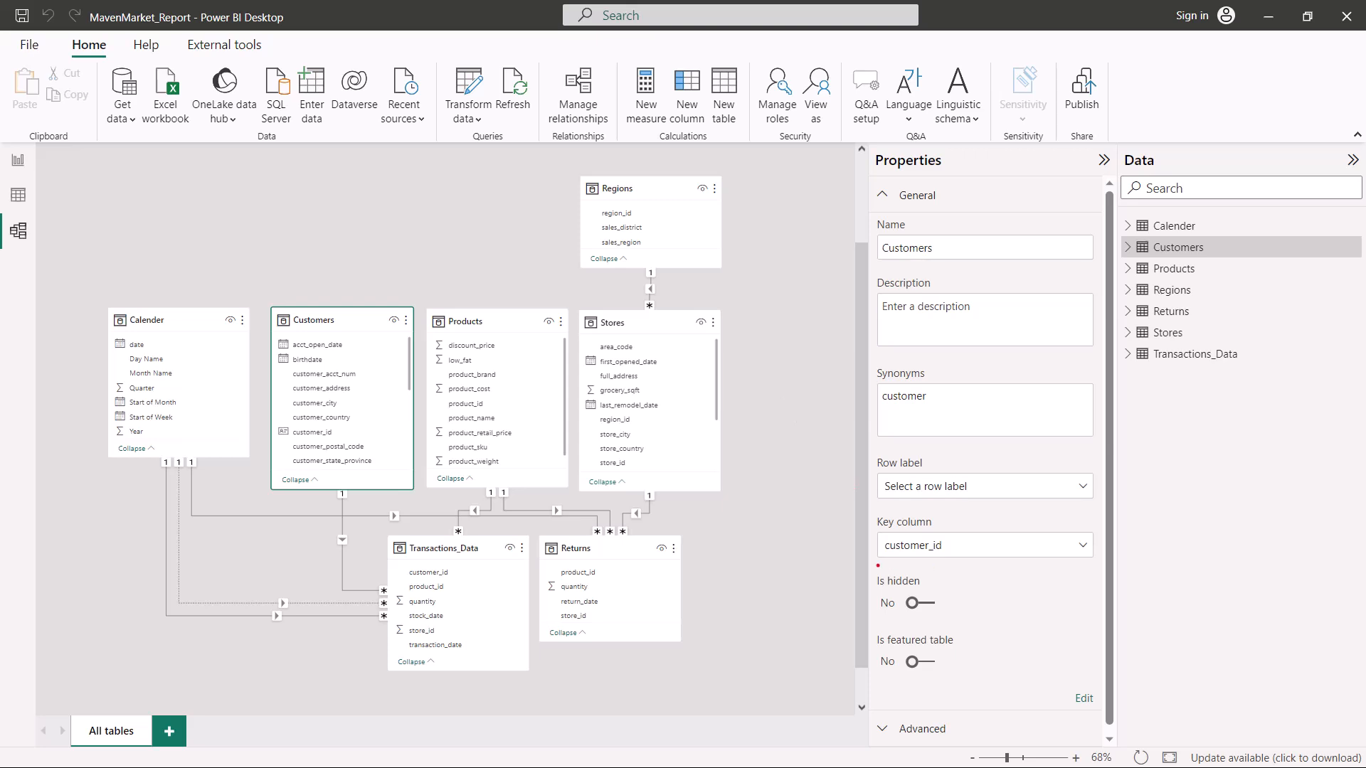
Hide the Customers table through its general properties
{"action": "left_click_drag", "start_coordinate": [873, 567], "coordinate": [945, 618]}
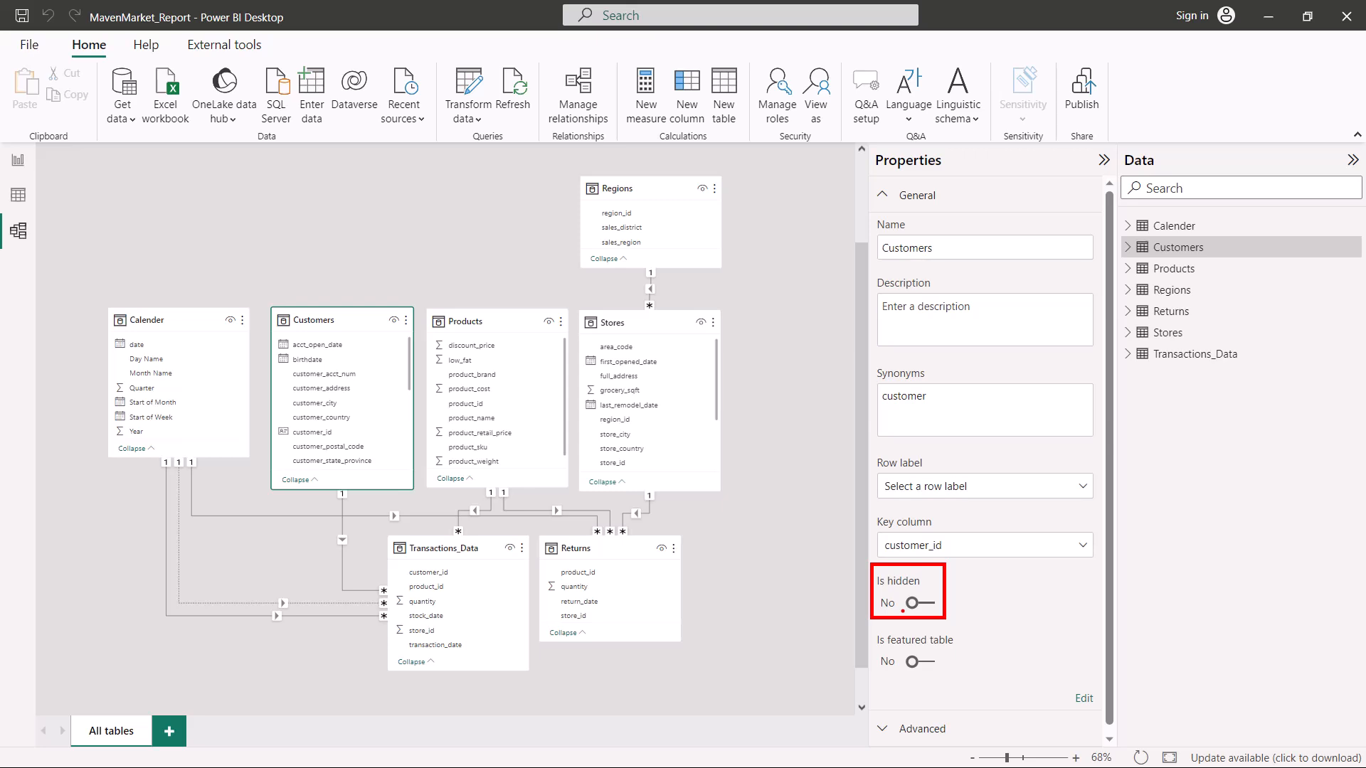
{"action": "key", "text": "Escape"}
{"action": "left_click", "coordinate": [934, 610]}
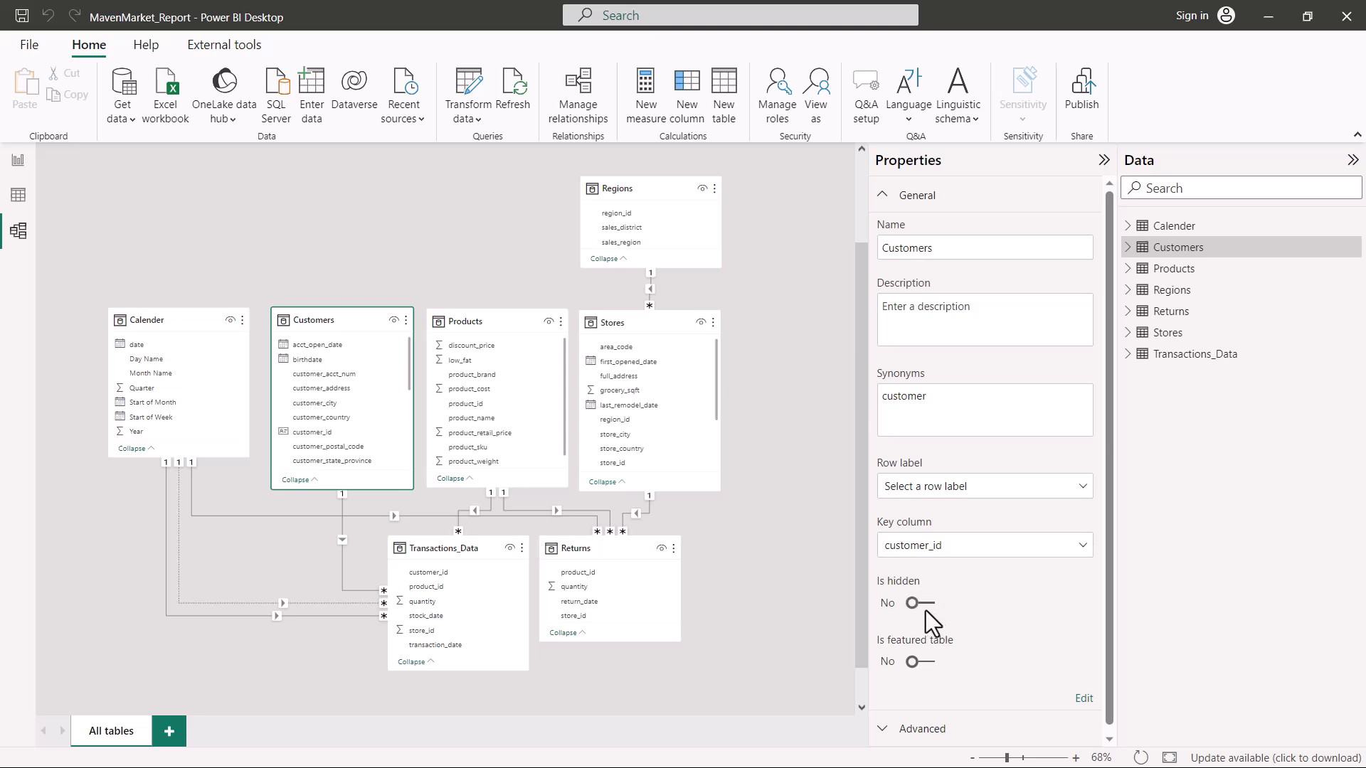
{"action": "left_click", "coordinate": [925, 610]}
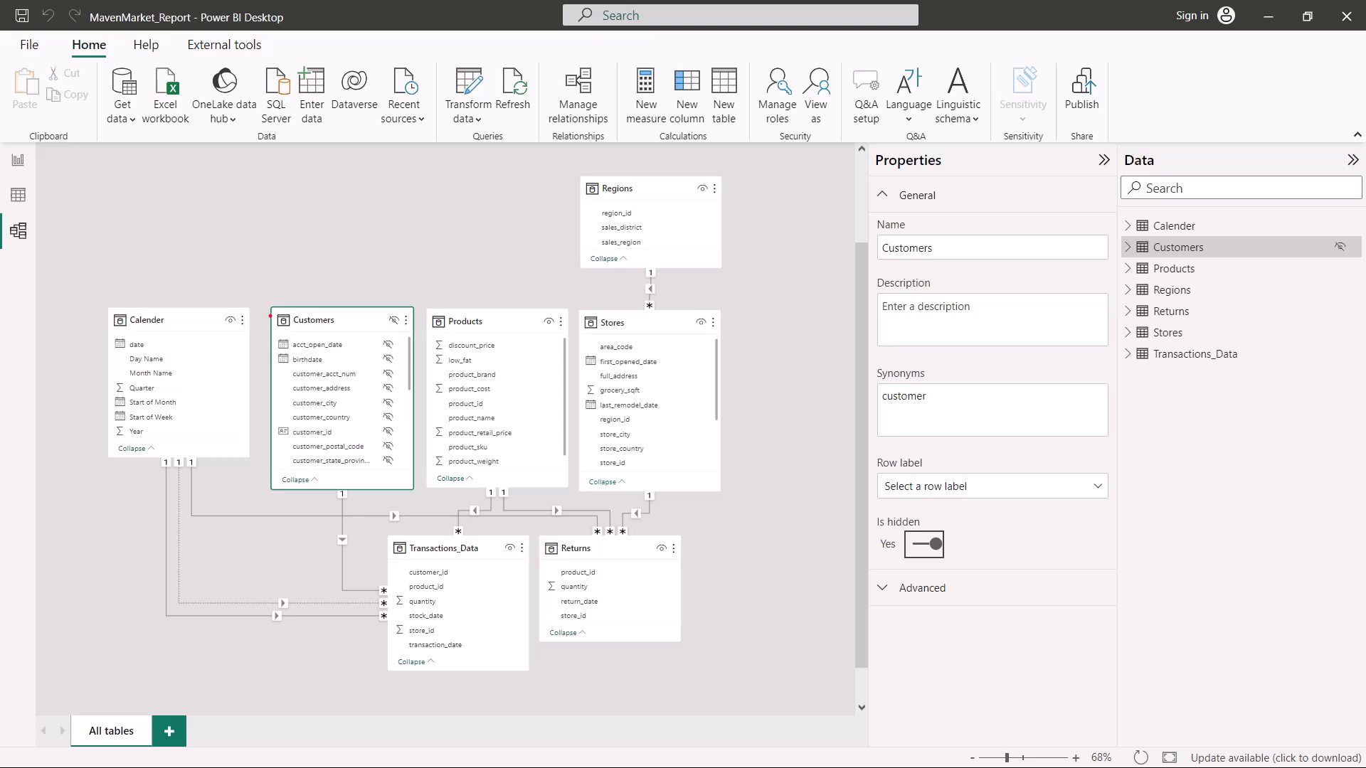
{"action": "mouse_move", "coordinate": [256, 288]}
{"action": "left_mouse_down"}
{"action": "mouse_move", "coordinate": [373, 465]}
{"action": "mouse_move", "coordinate": [440, 508]}
{"action": "left_mouse_up"}
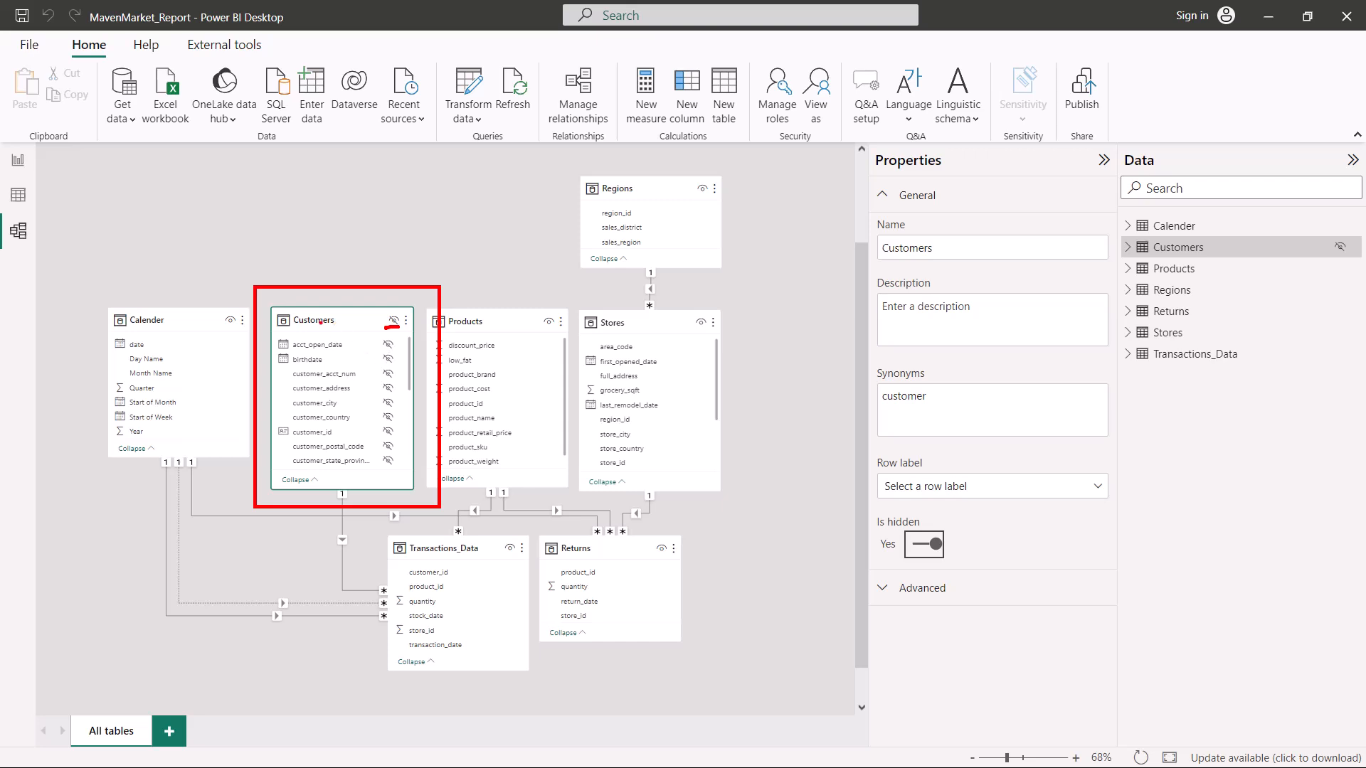
{"action": "key", "text": "Escape"}
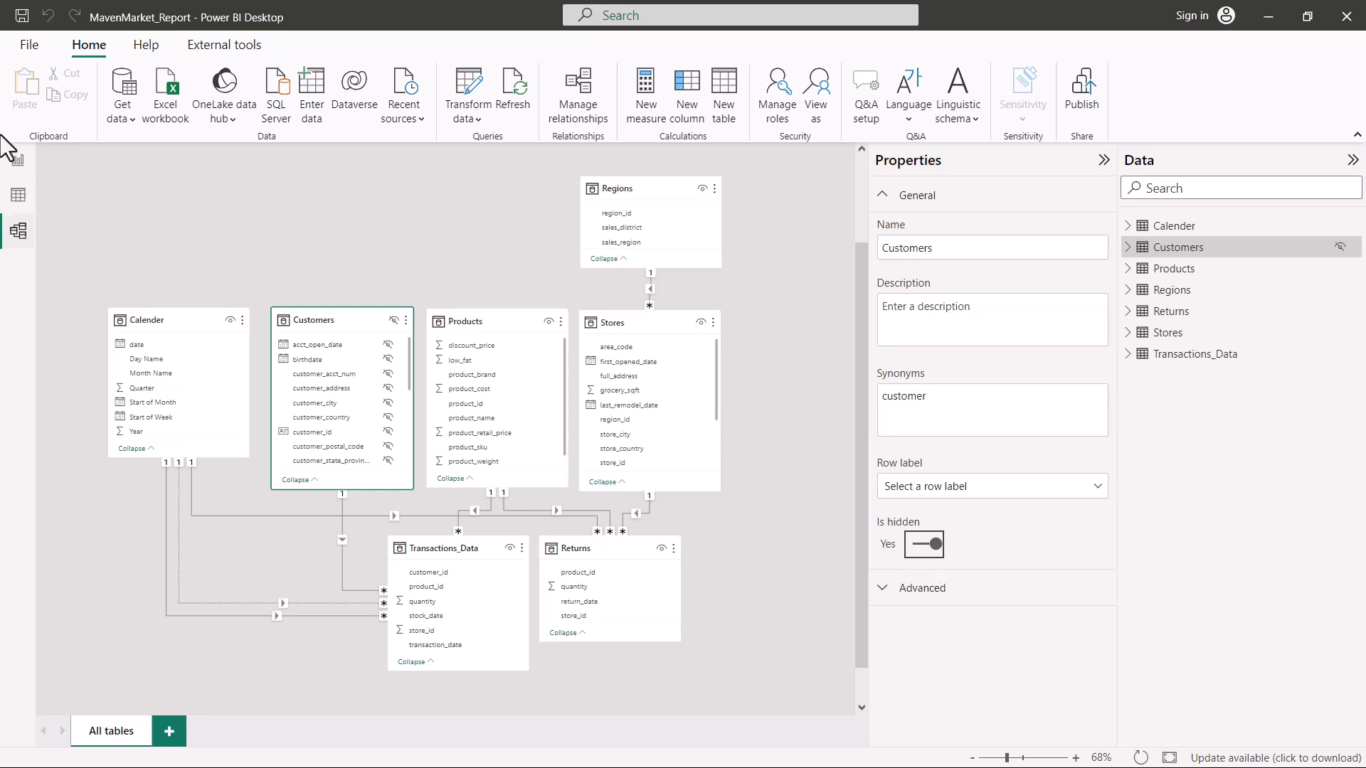
Check the table list in the report view, return to the model view and unhide the Customers table
{"action": "left_click", "coordinate": [19, 160]}
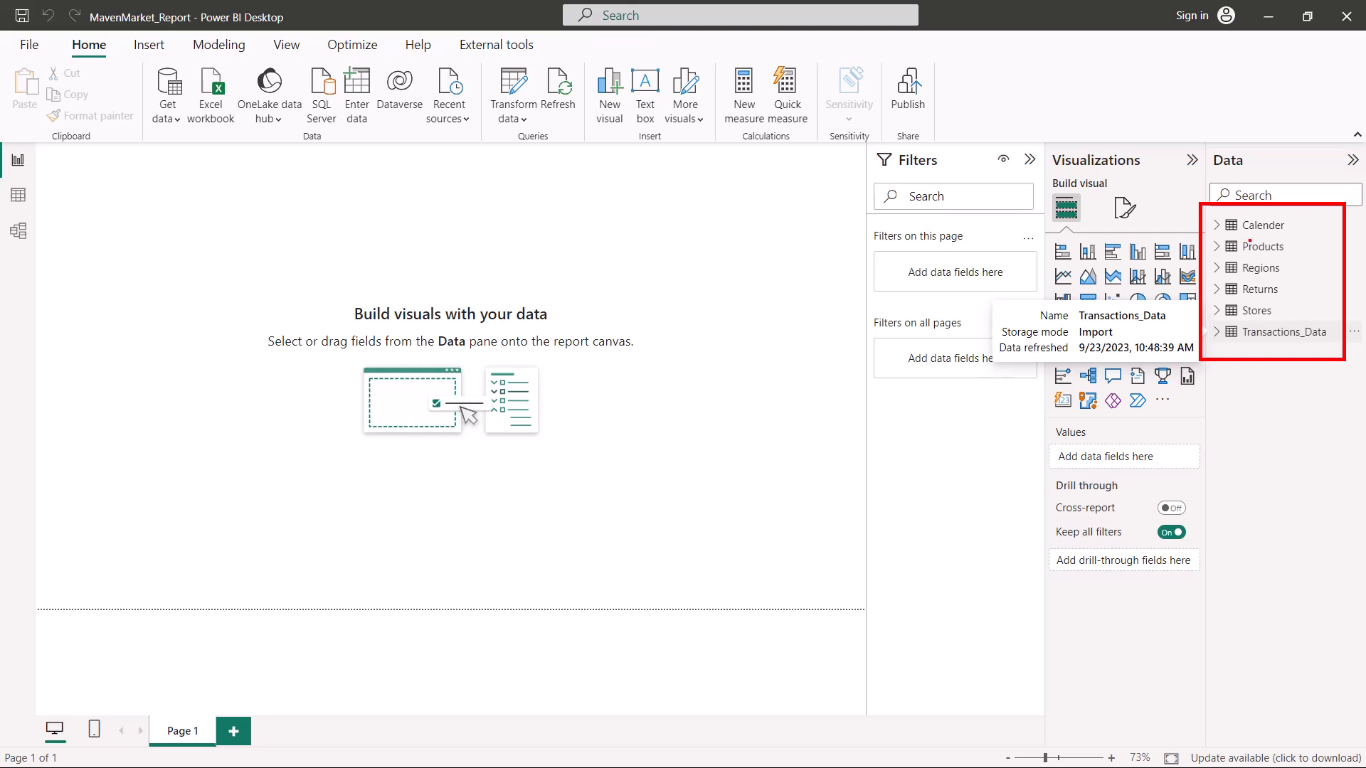
{"action": "left_click", "coordinate": [19, 242]}
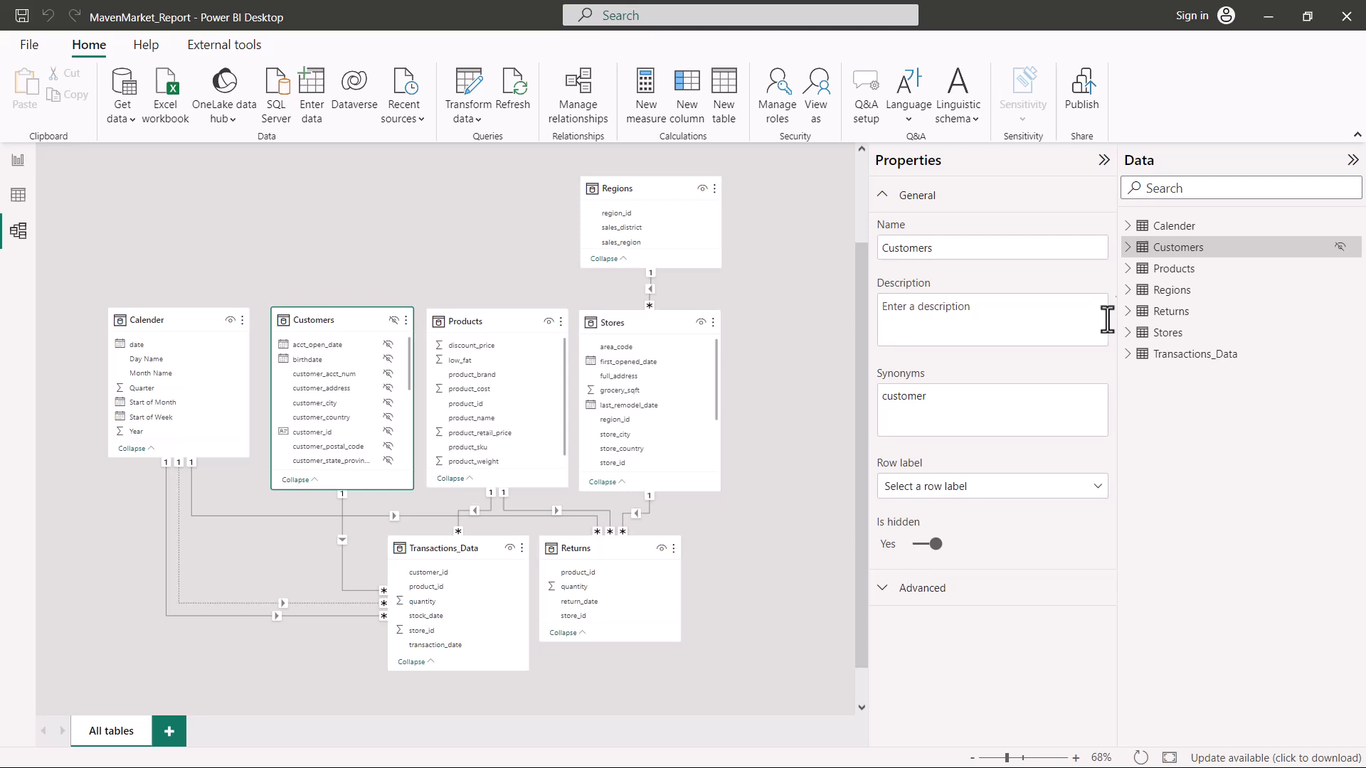
{"action": "left_click", "coordinate": [919, 546]}
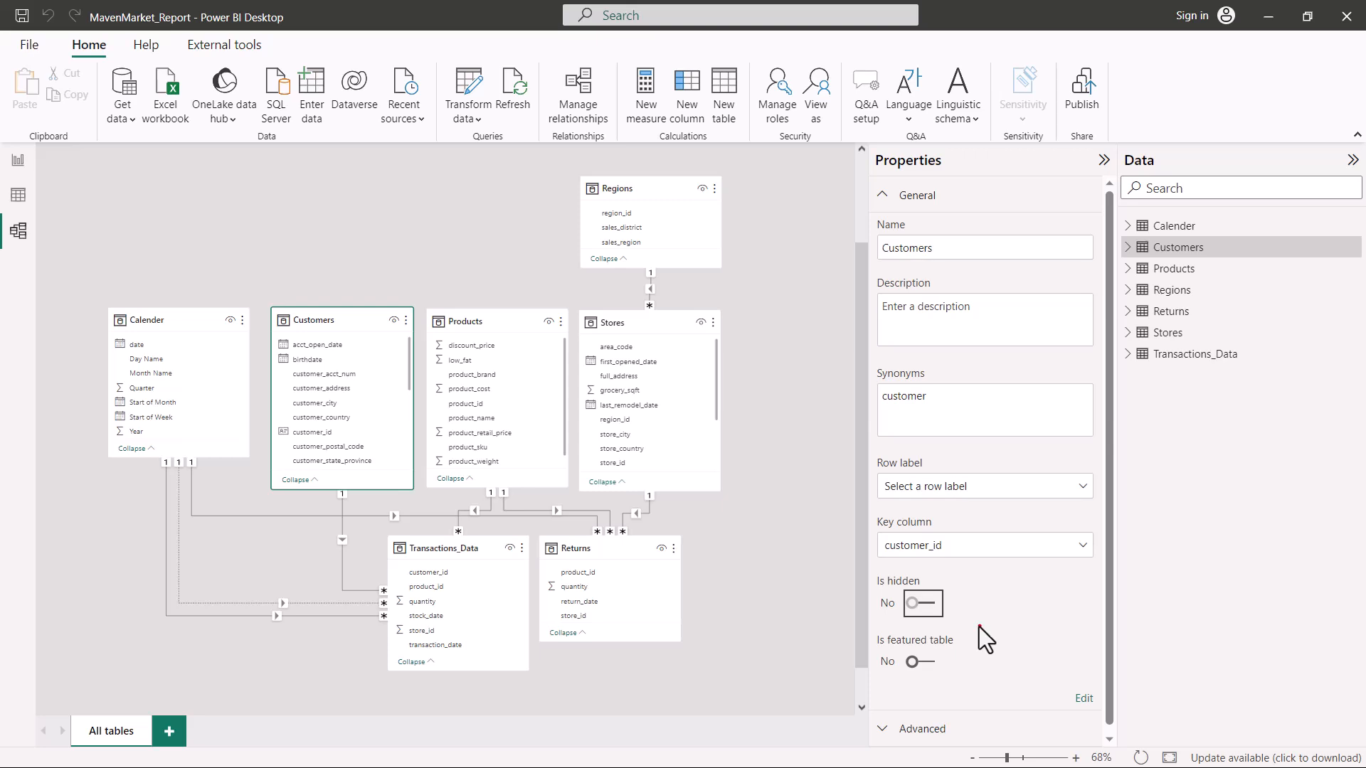
{"action": "mouse_move", "coordinate": [869, 627]}
{"action": "left_mouse_down"}
{"action": "mouse_move", "coordinate": [902, 659]}
{"action": "mouse_move", "coordinate": [973, 675]}
{"action": "left_mouse_up"}
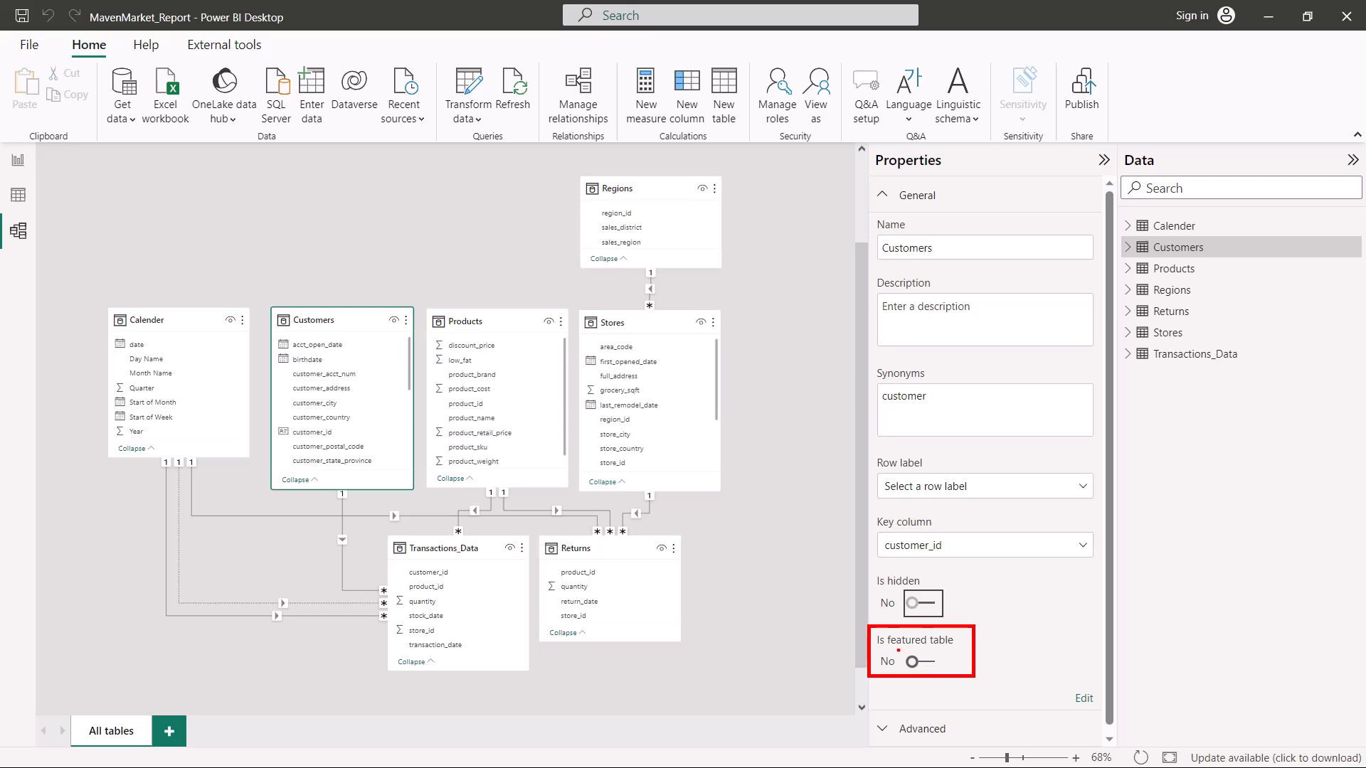
{"action": "left_click_drag", "start_coordinate": [896, 650], "coordinate": [951, 649]}
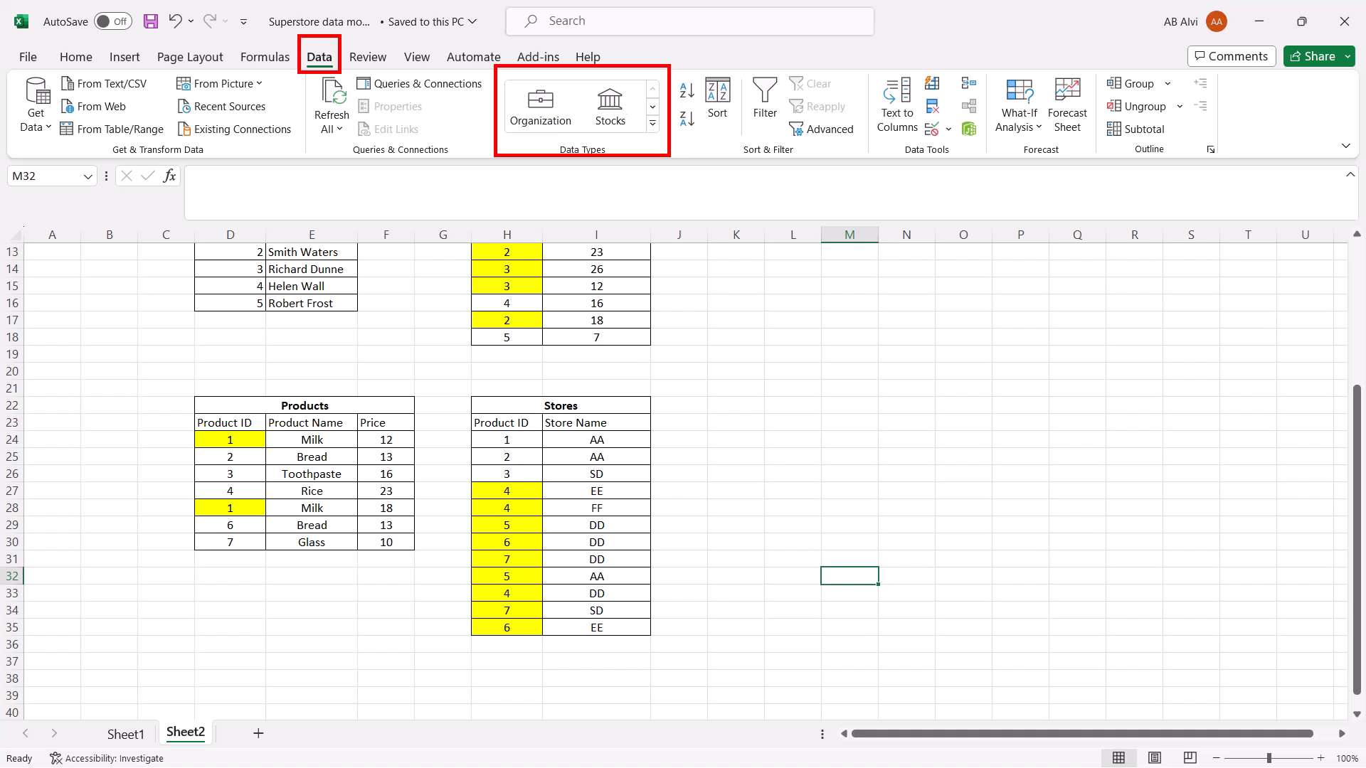
Switch to Excel and look through the available data types
{"action": "left_click", "coordinate": [652, 106]}
{"action": "left_click", "coordinate": [652, 89]}
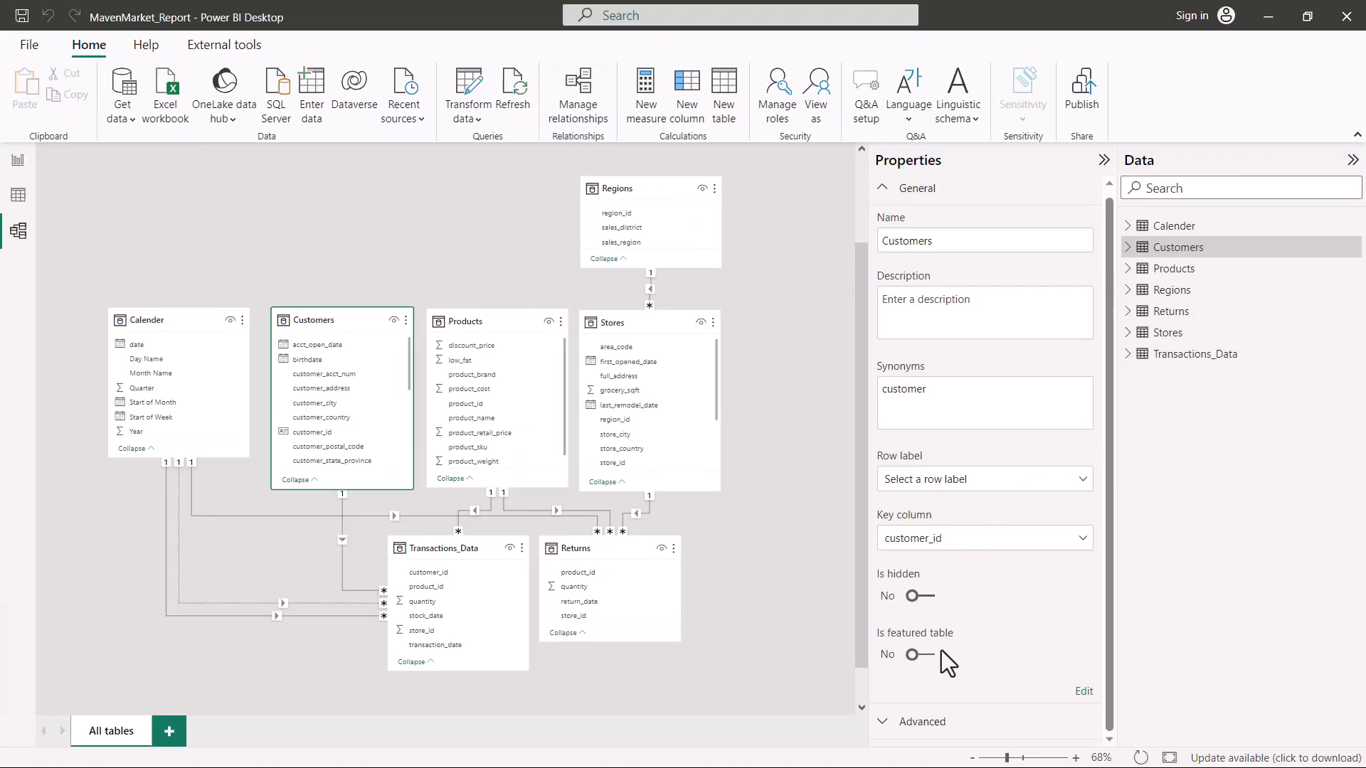
Review the Customers table's featured table setup without saving, and inspect its advanced storage mode setting
{"action": "left_click", "coordinate": [1084, 692]}
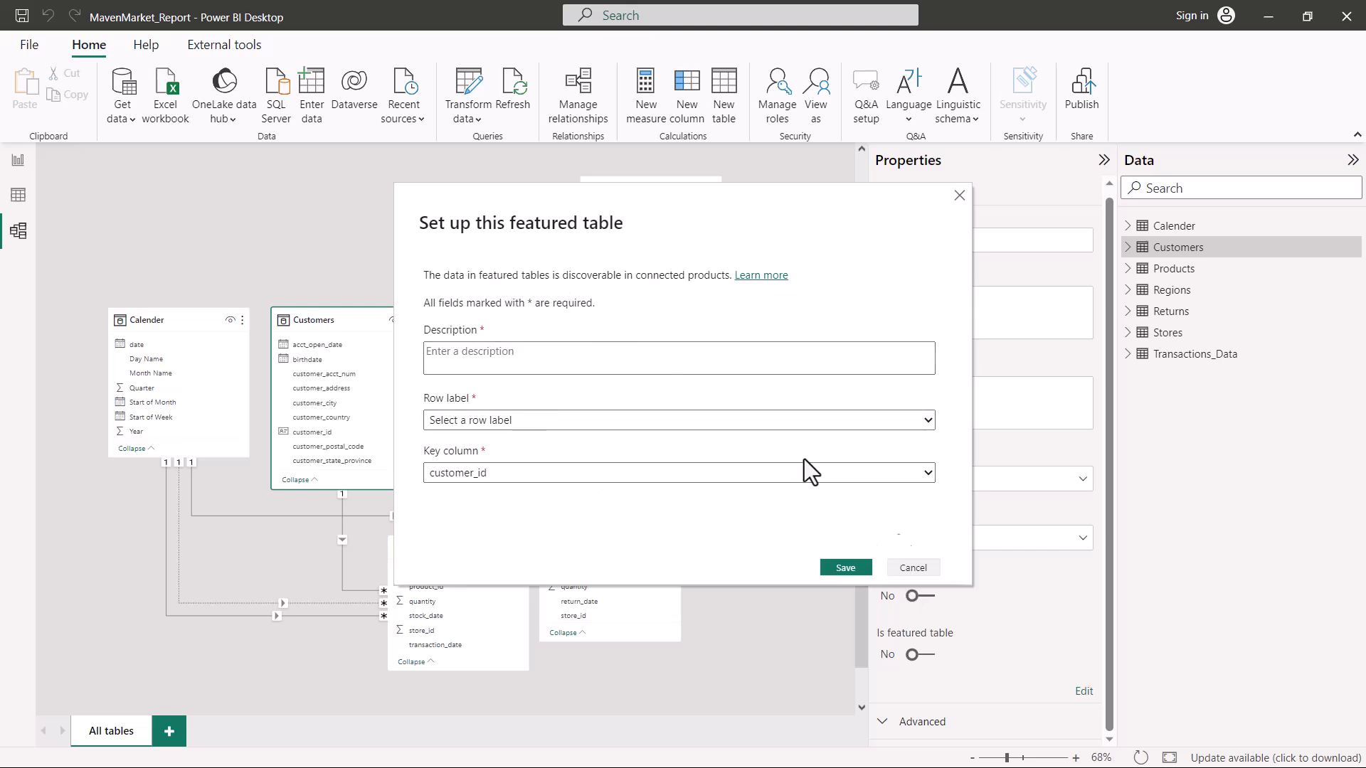
{"action": "left_click", "coordinate": [914, 569]}
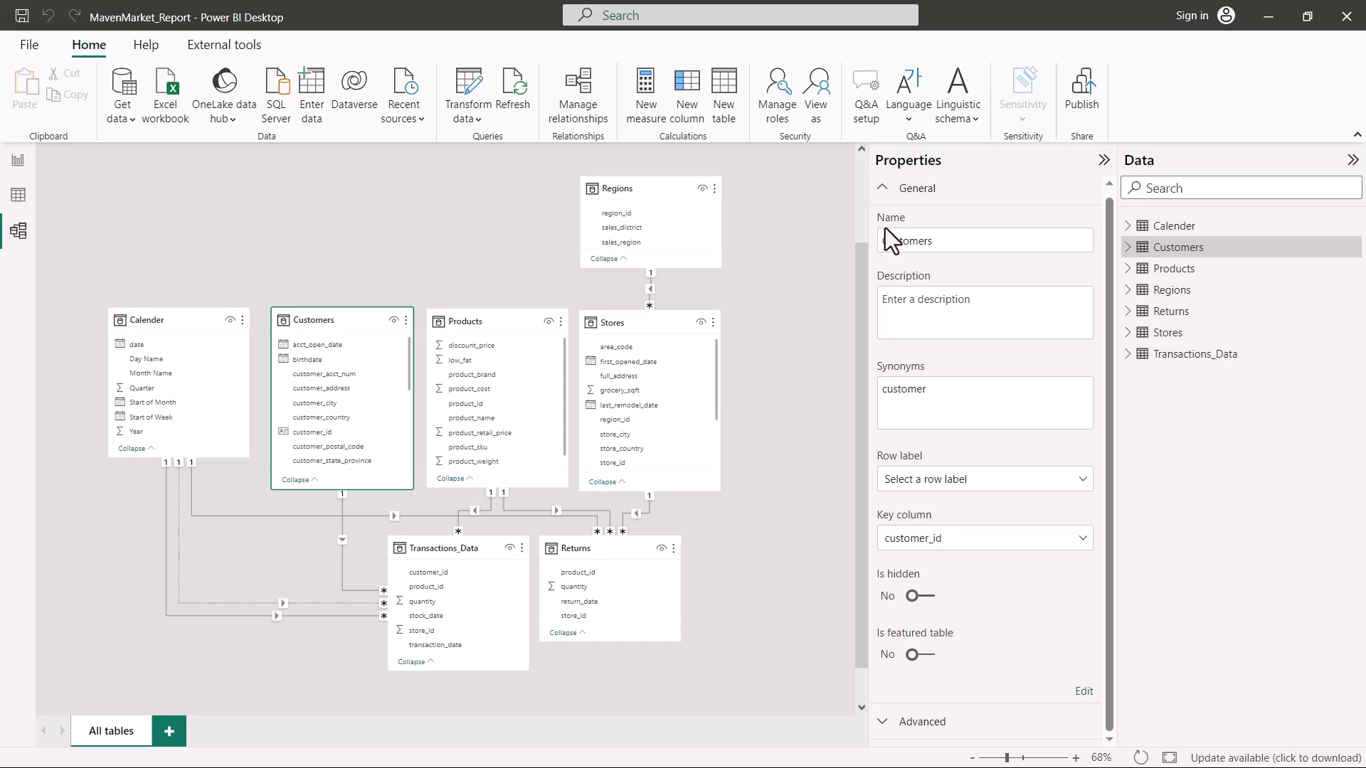
{"action": "left_click", "coordinate": [881, 189]}
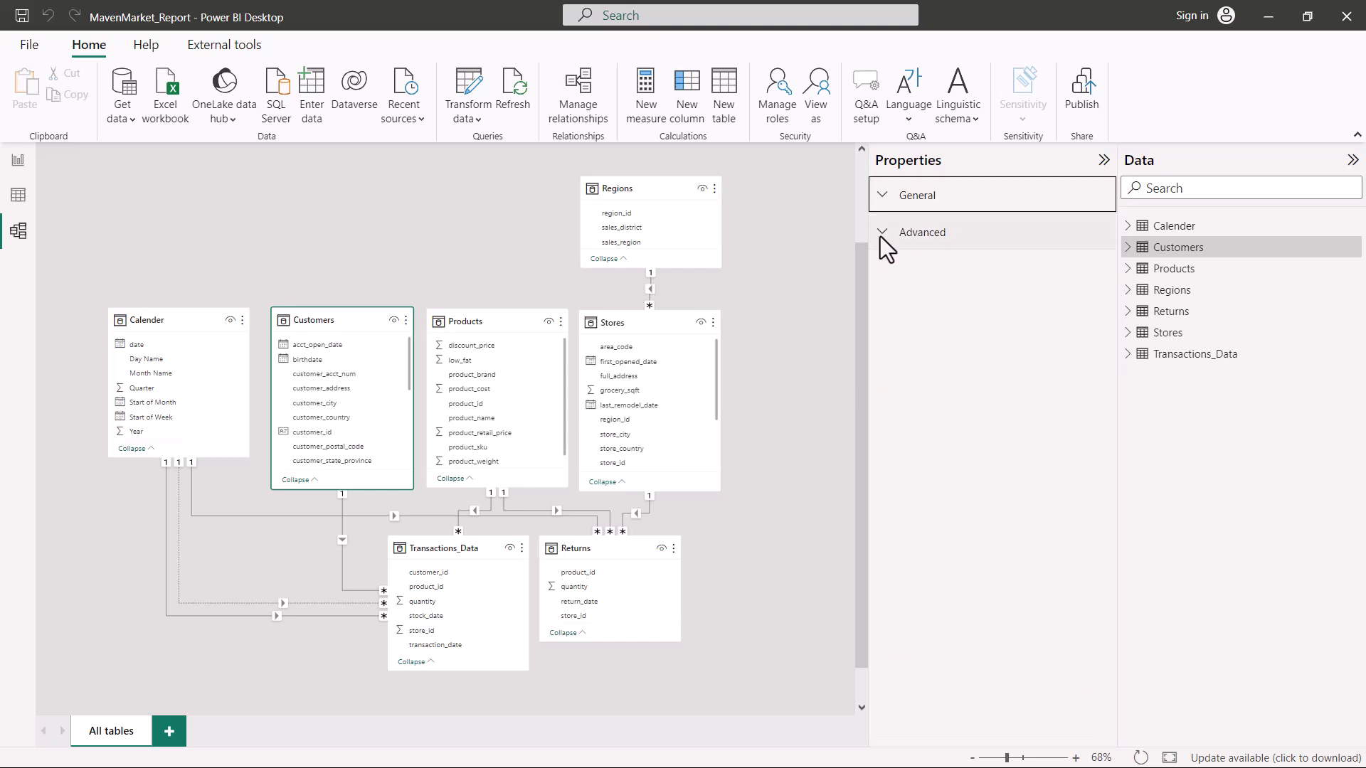
{"action": "left_click", "coordinate": [884, 232]}
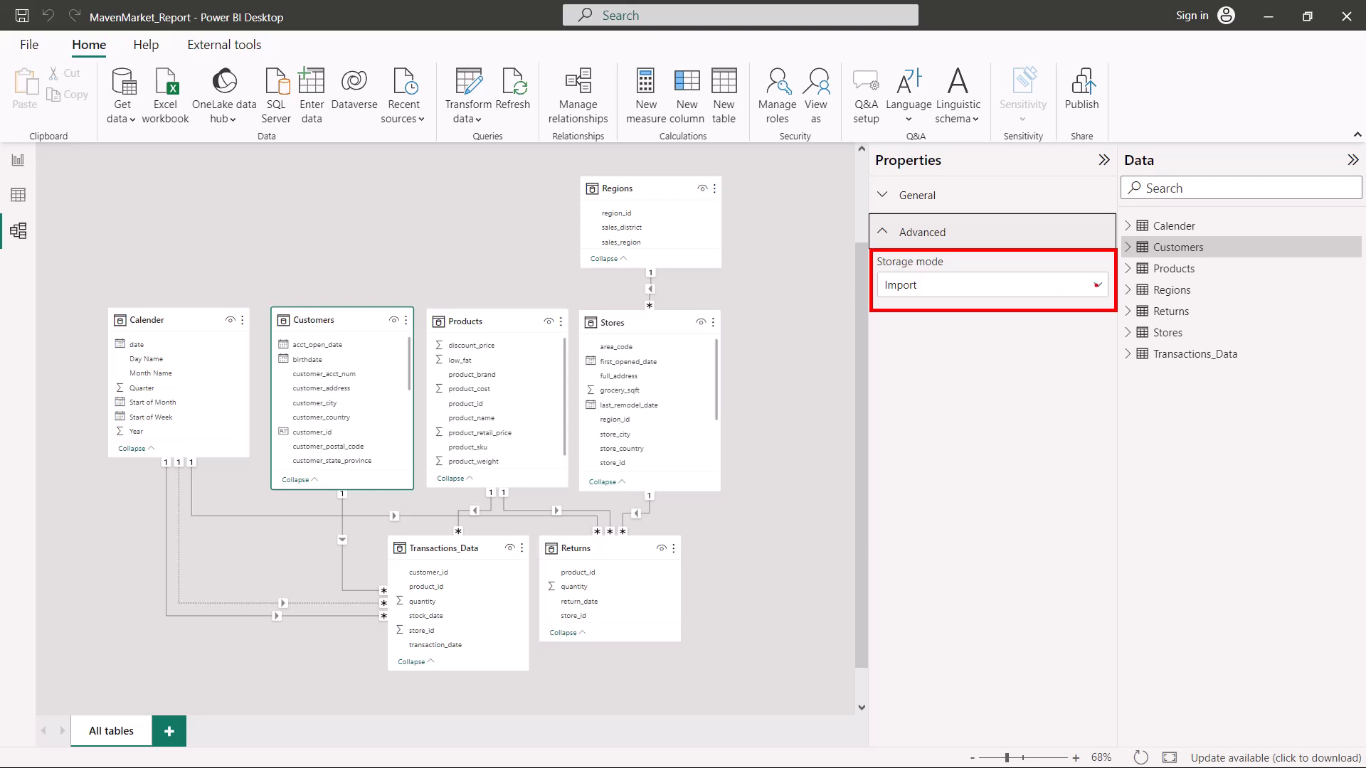
{"action": "left_click", "coordinate": [940, 292]}
{"action": "left_click", "coordinate": [913, 321]}
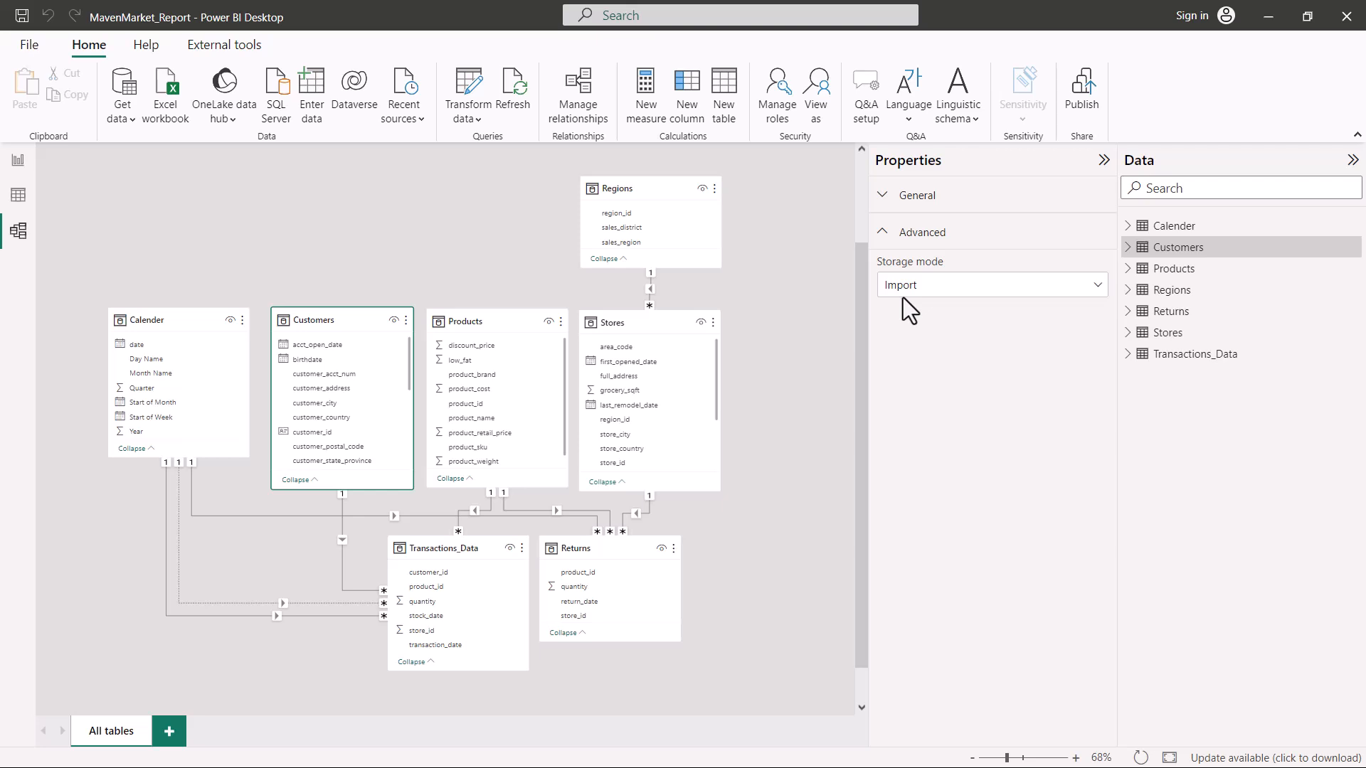
{"action": "left_click", "coordinate": [883, 233]}
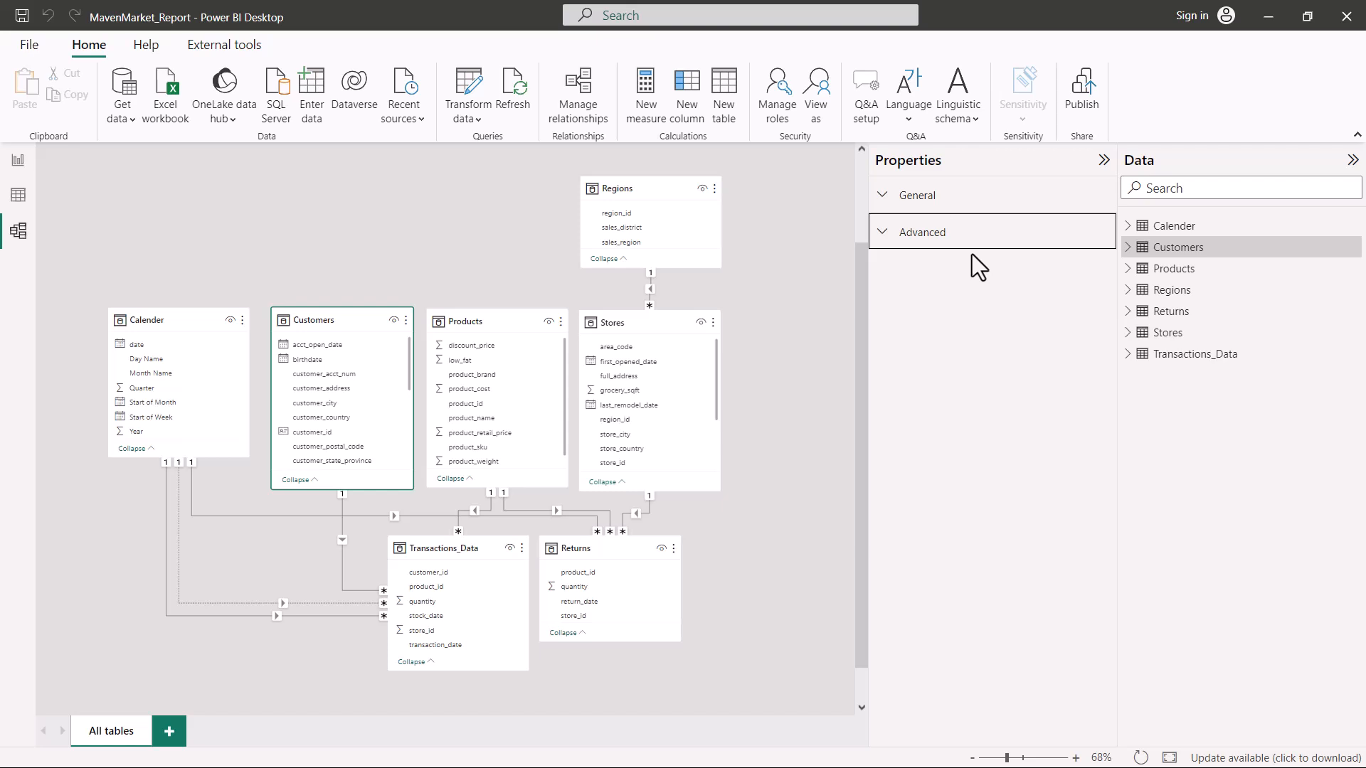
Expand the Customers table's columns and examine customer_city's general properties, including name, description, synonyms and display folder
{"action": "left_click", "coordinate": [1128, 249]}
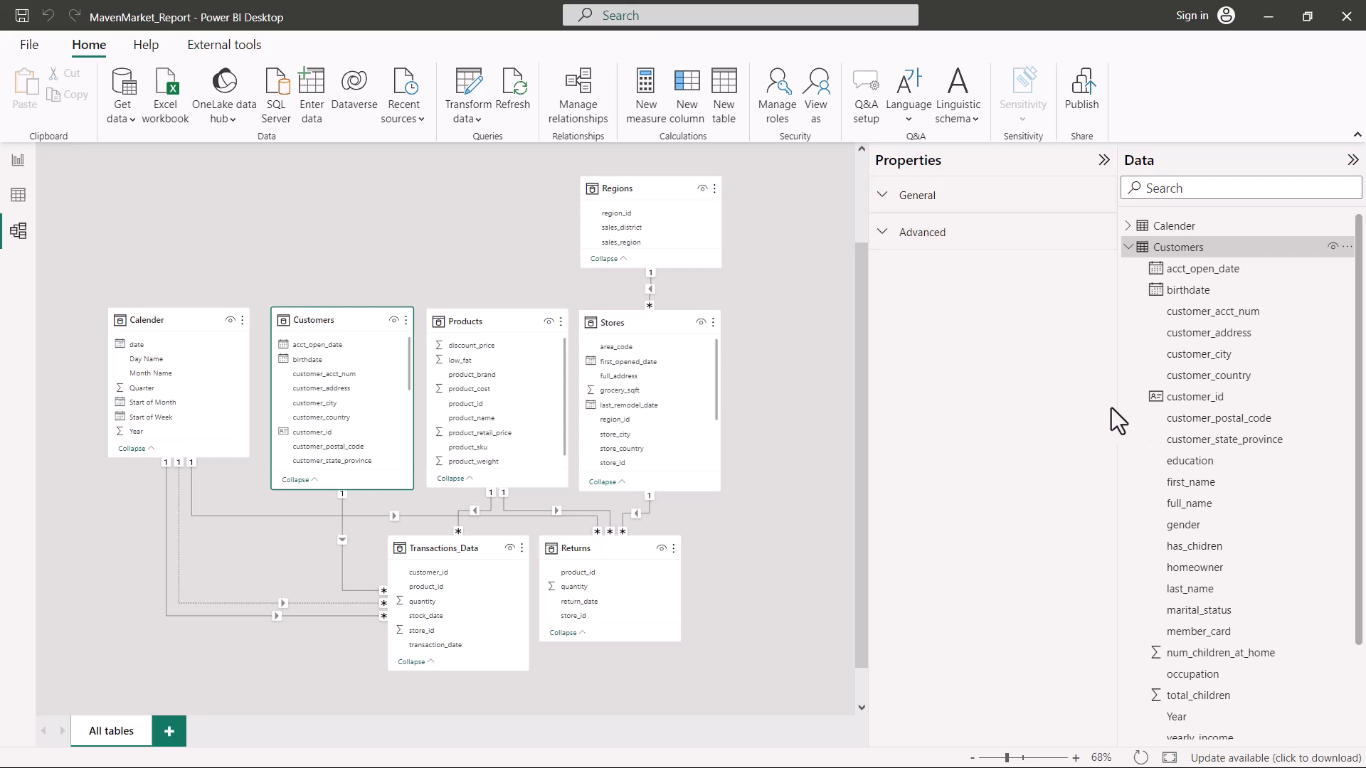
{"action": "left_click", "coordinate": [1179, 356]}
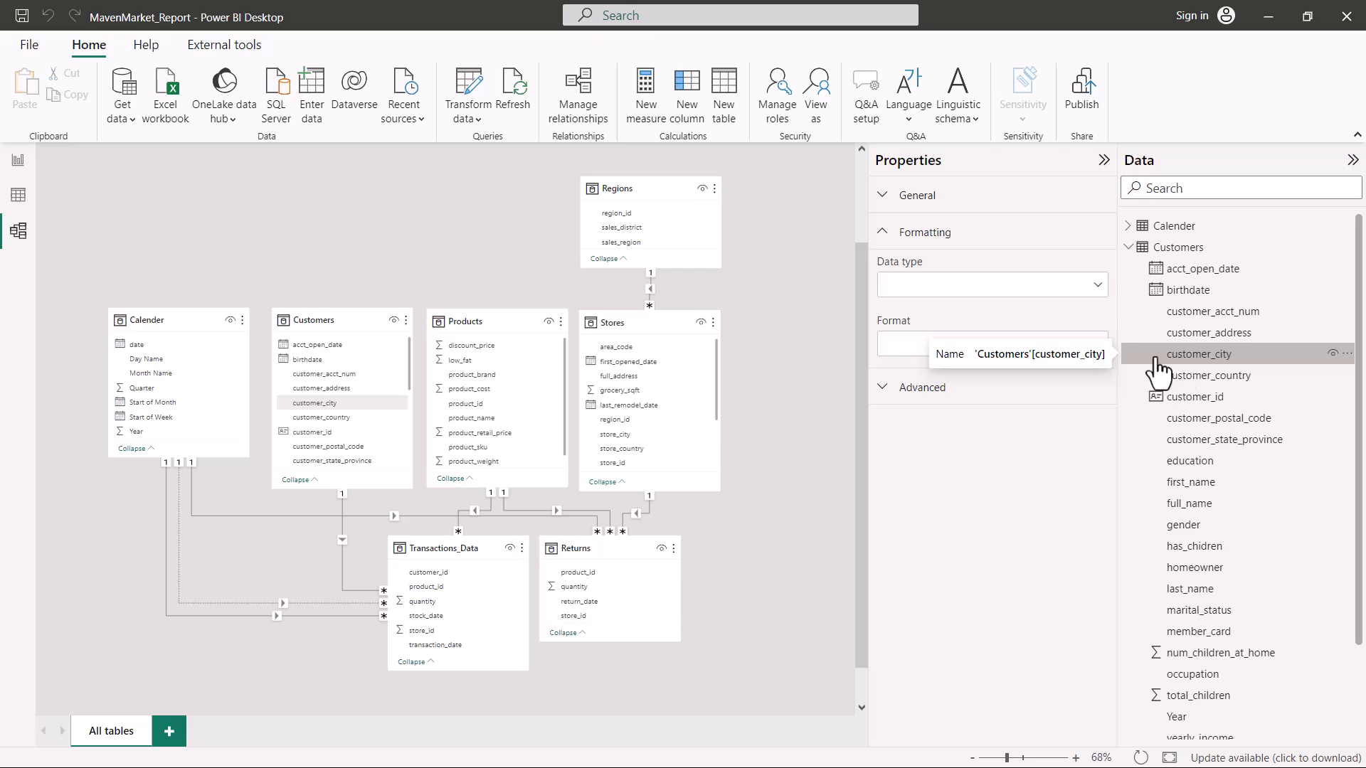
{"action": "left_click", "coordinate": [884, 236]}
{"action": "left_click", "coordinate": [882, 199]}
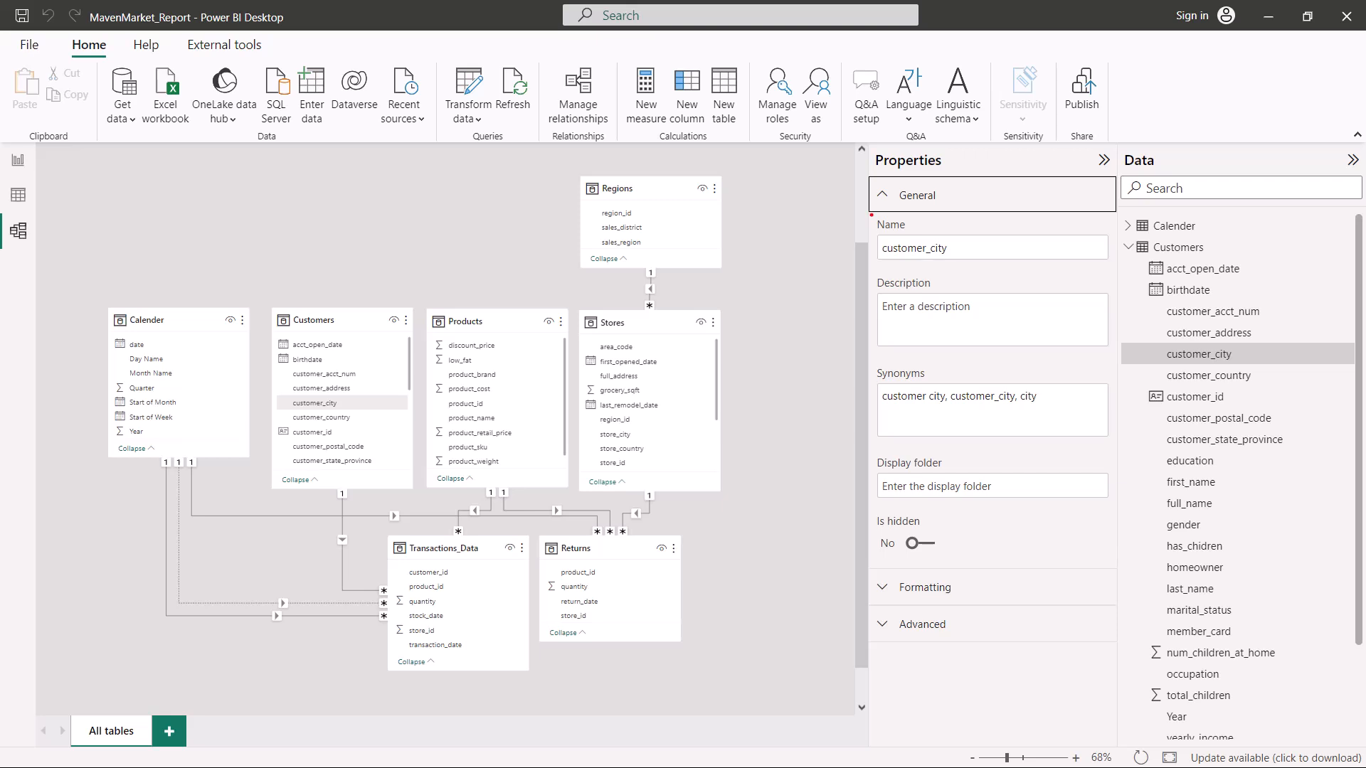
{"action": "mouse_move", "coordinate": [871, 215]}
{"action": "left_mouse_down"}
{"action": "mouse_move", "coordinate": [919, 246]}
{"action": "mouse_move", "coordinate": [1110, 267]}
{"action": "left_mouse_up"}
{"action": "mouse_move", "coordinate": [874, 279]}
{"action": "left_mouse_down"}
{"action": "mouse_move", "coordinate": [971, 292]}
{"action": "mouse_move", "coordinate": [1087, 357]}
{"action": "mouse_move", "coordinate": [1117, 357]}
{"action": "left_mouse_up"}
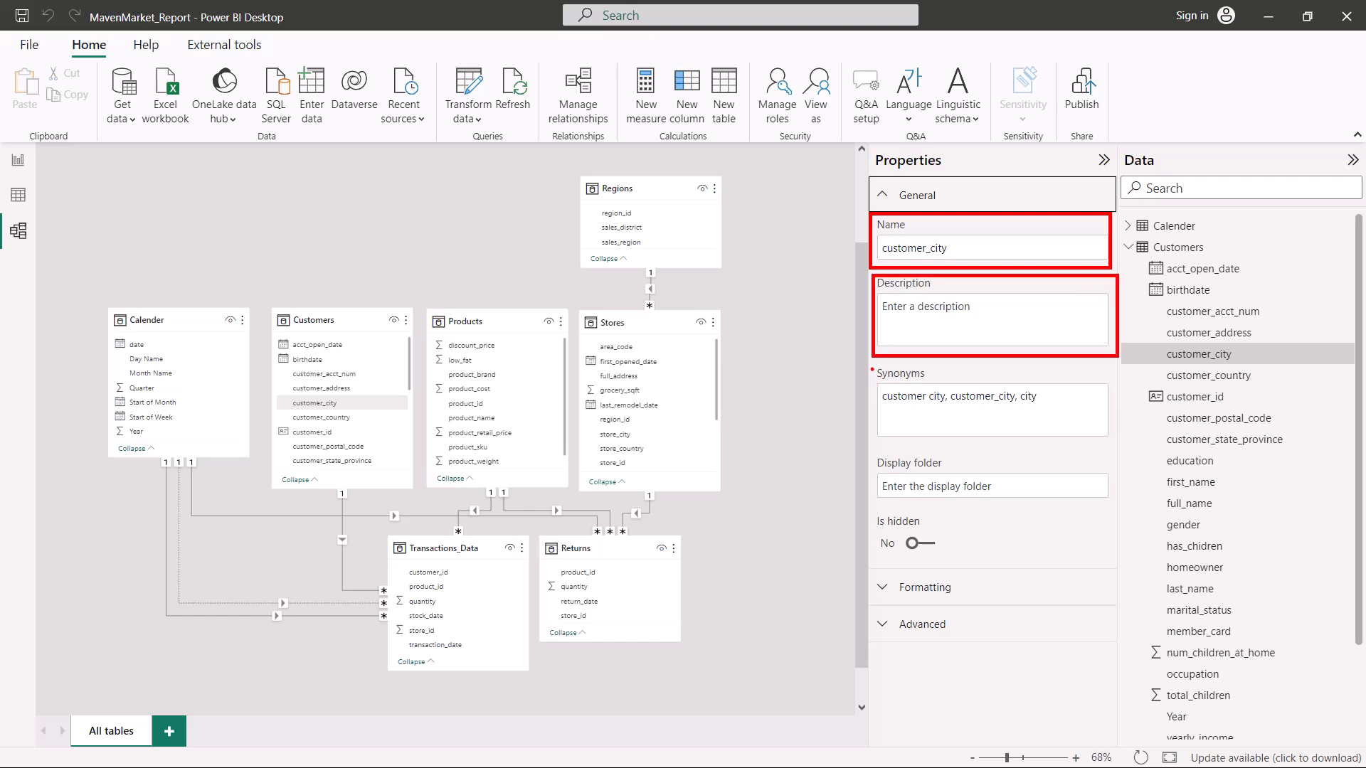
{"action": "left_click_drag", "start_coordinate": [872, 365], "coordinate": [1115, 448]}
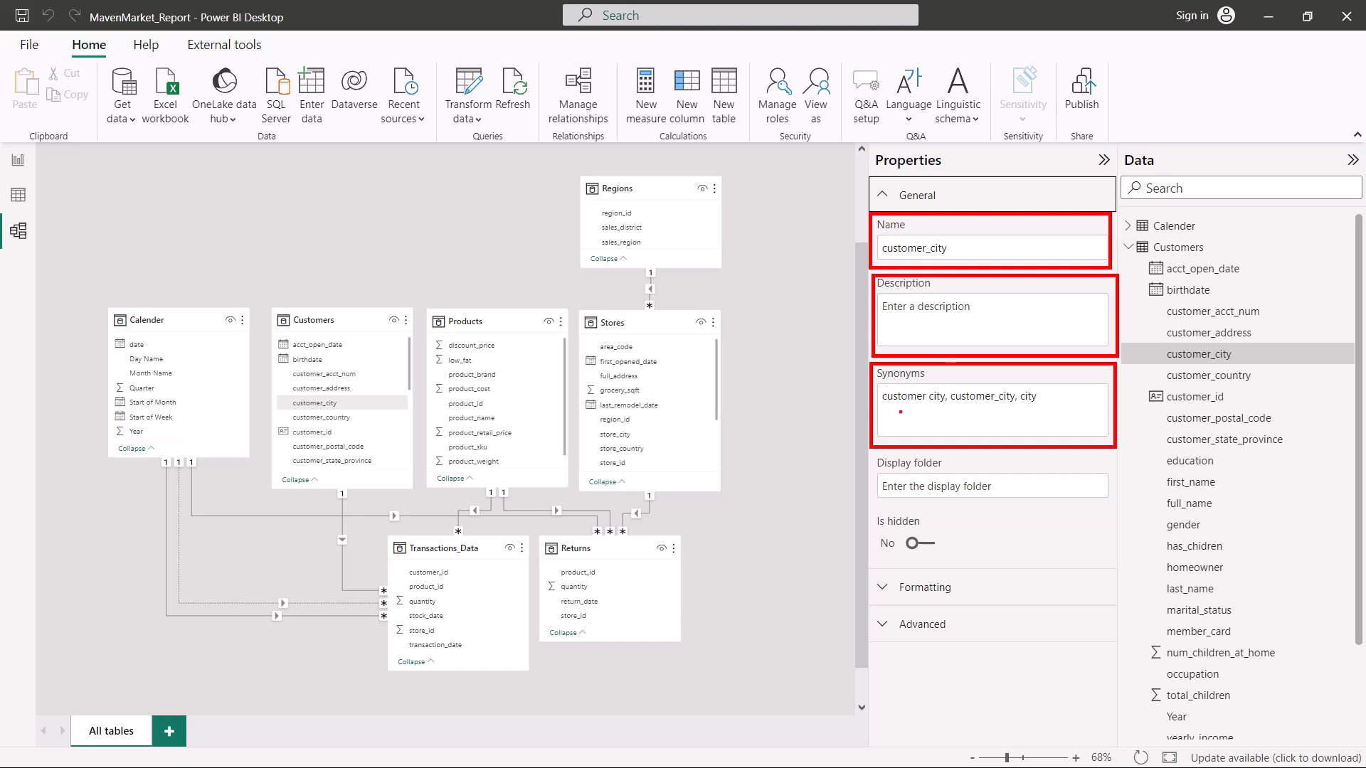
{"action": "left_click_drag", "start_coordinate": [887, 404], "coordinate": [992, 411]}
{"action": "key", "text": "Escape"}
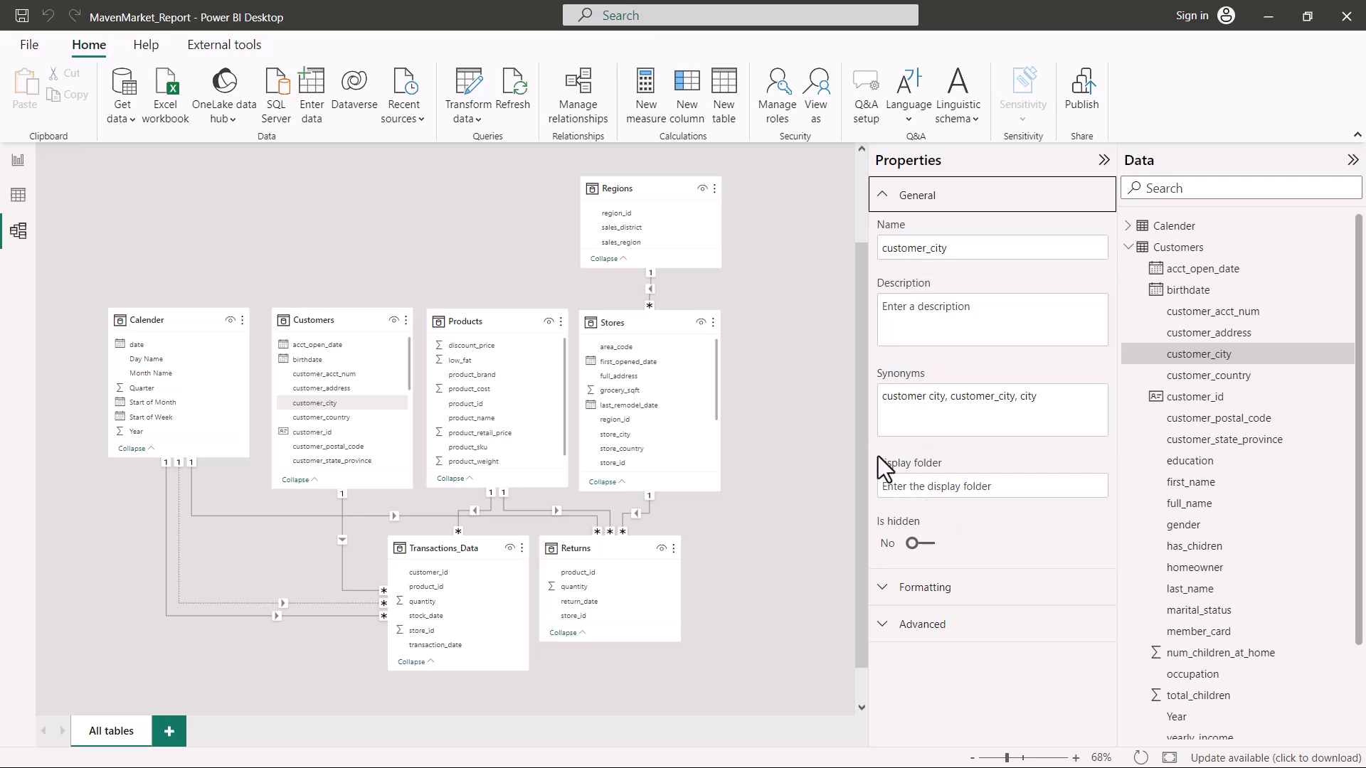
{"action": "mouse_move", "coordinate": [867, 441]}
{"action": "left_mouse_down"}
{"action": "mouse_move", "coordinate": [1015, 509]}
{"action": "mouse_move", "coordinate": [1127, 509]}
{"action": "left_mouse_up"}
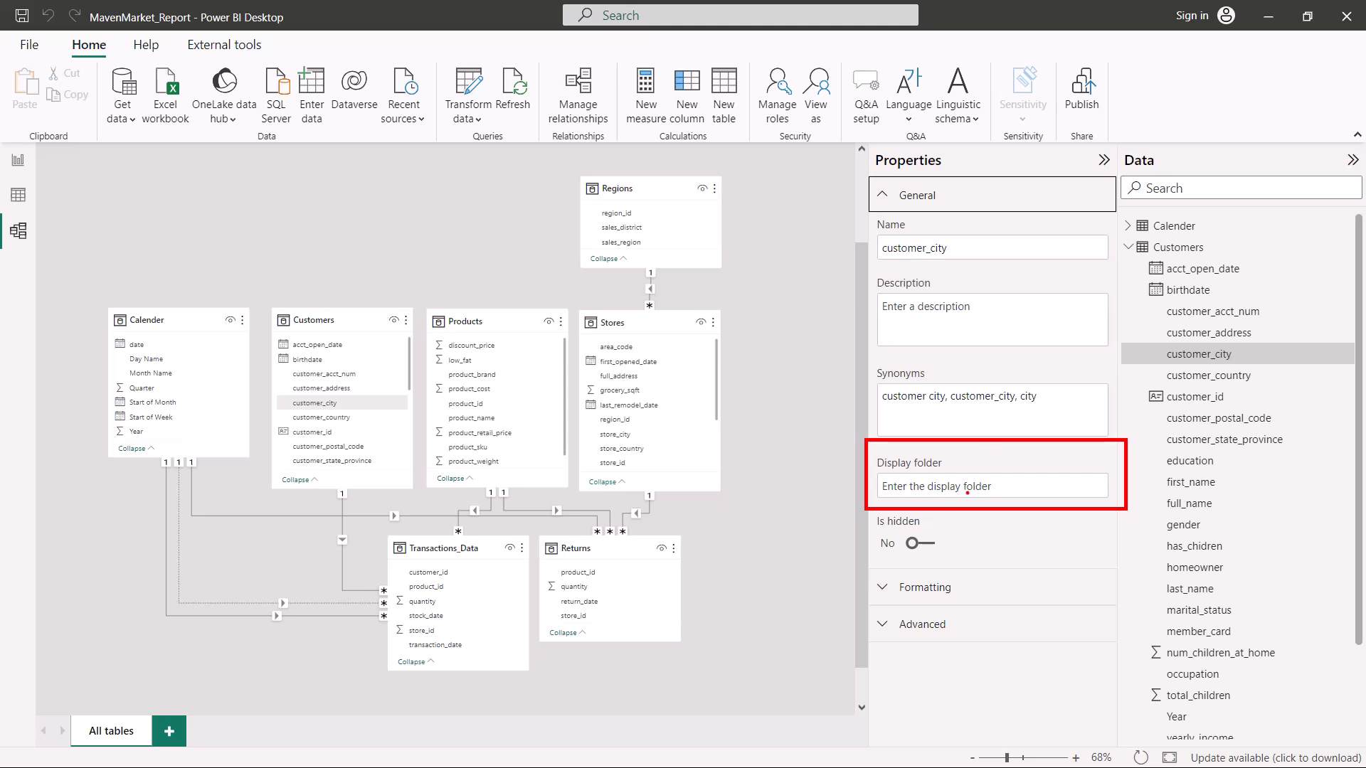
Put the first_name column of the Customers table in a new display folder named customer_name
{"action": "left_click", "coordinate": [1171, 484]}
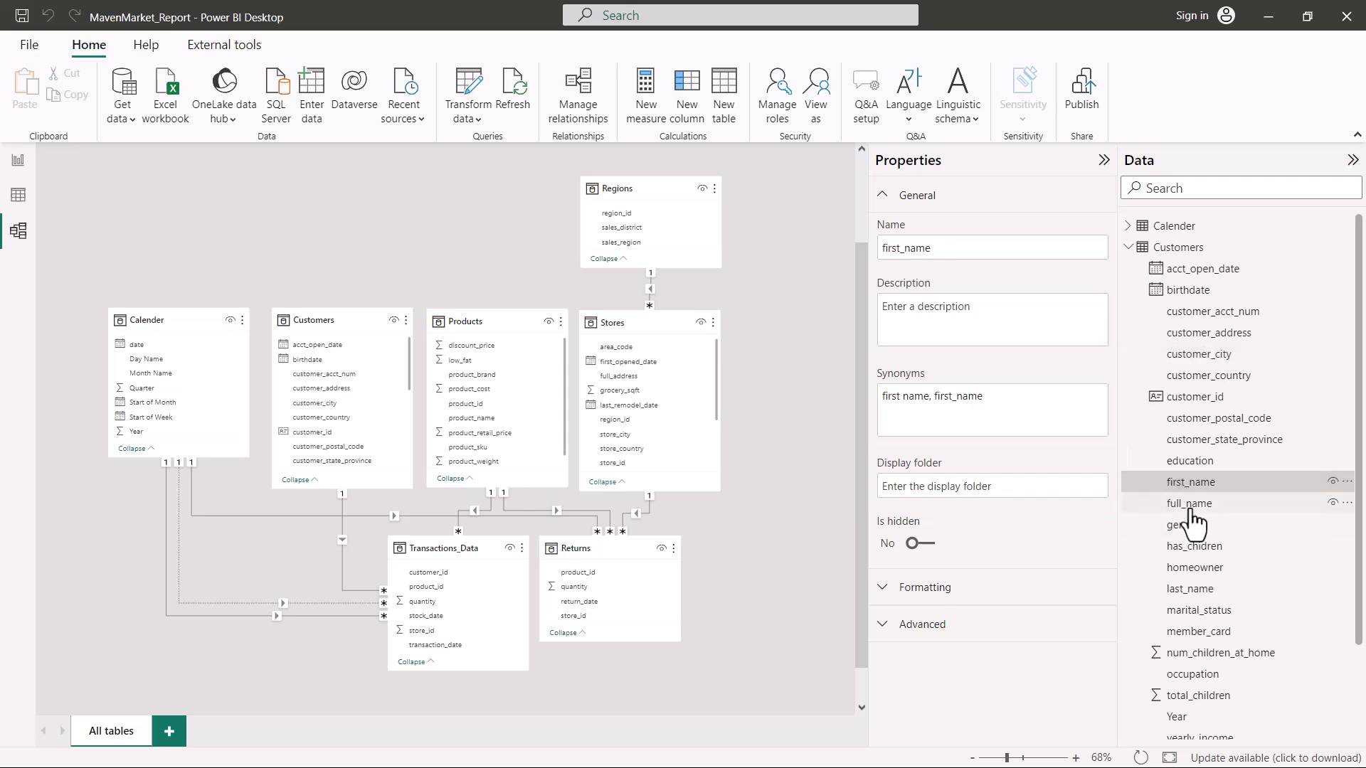
{"action": "left_click", "coordinate": [1189, 508]}
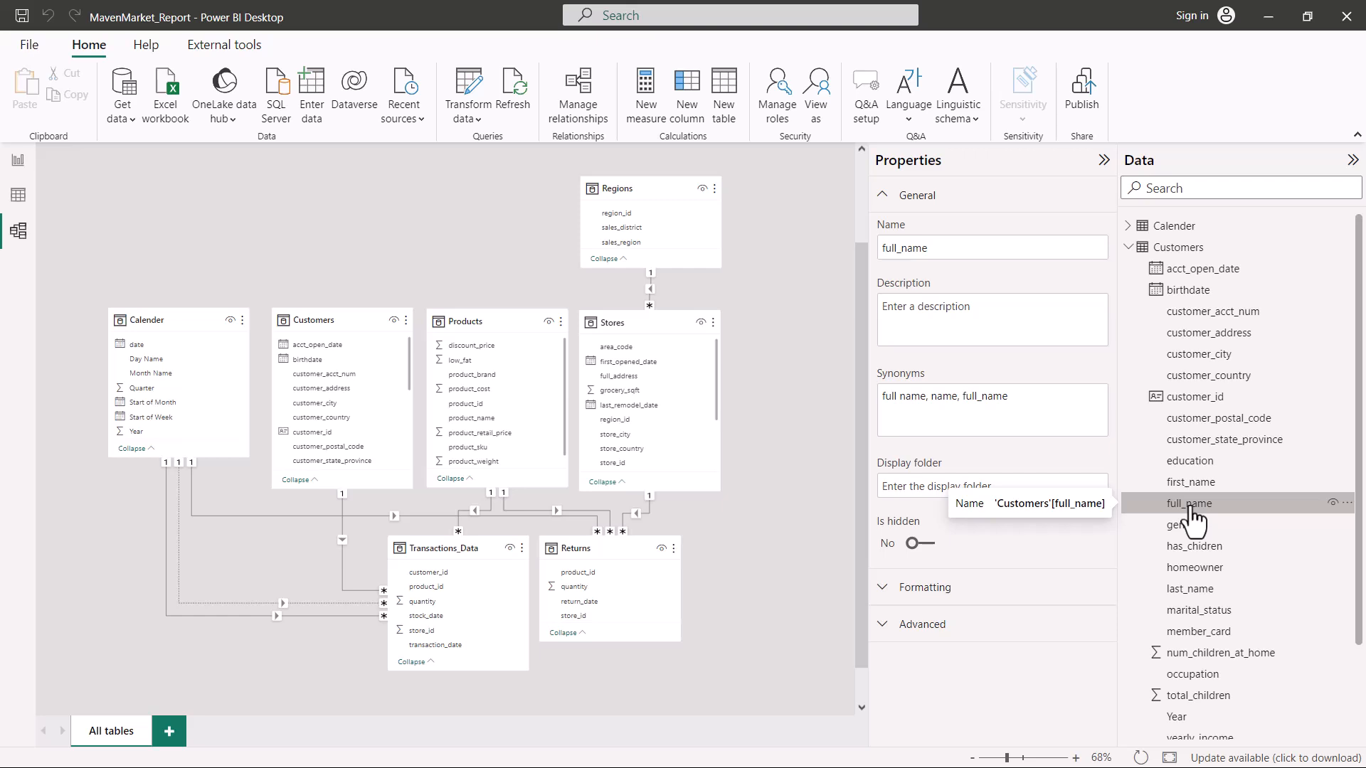
{"action": "left_click", "coordinate": [1191, 487]}
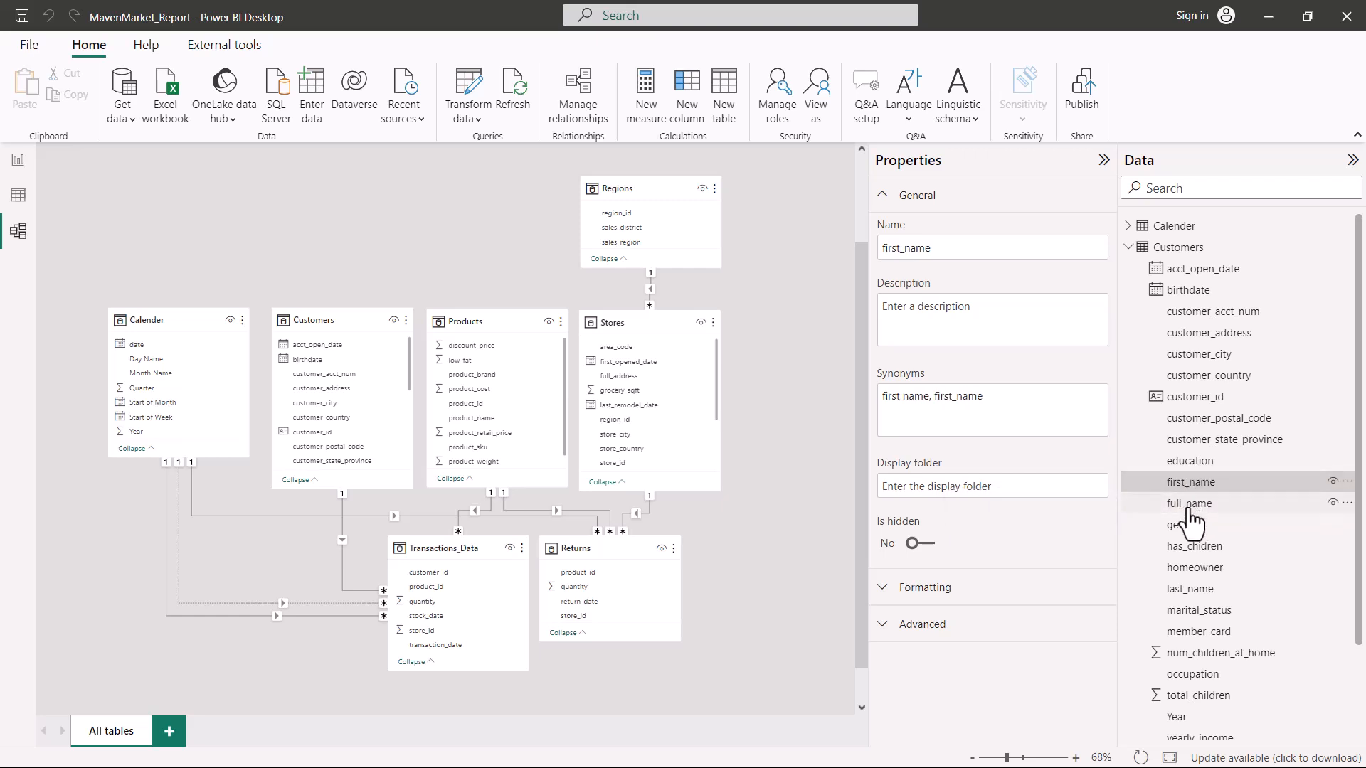
{"action": "left_click", "coordinate": [1178, 594]}
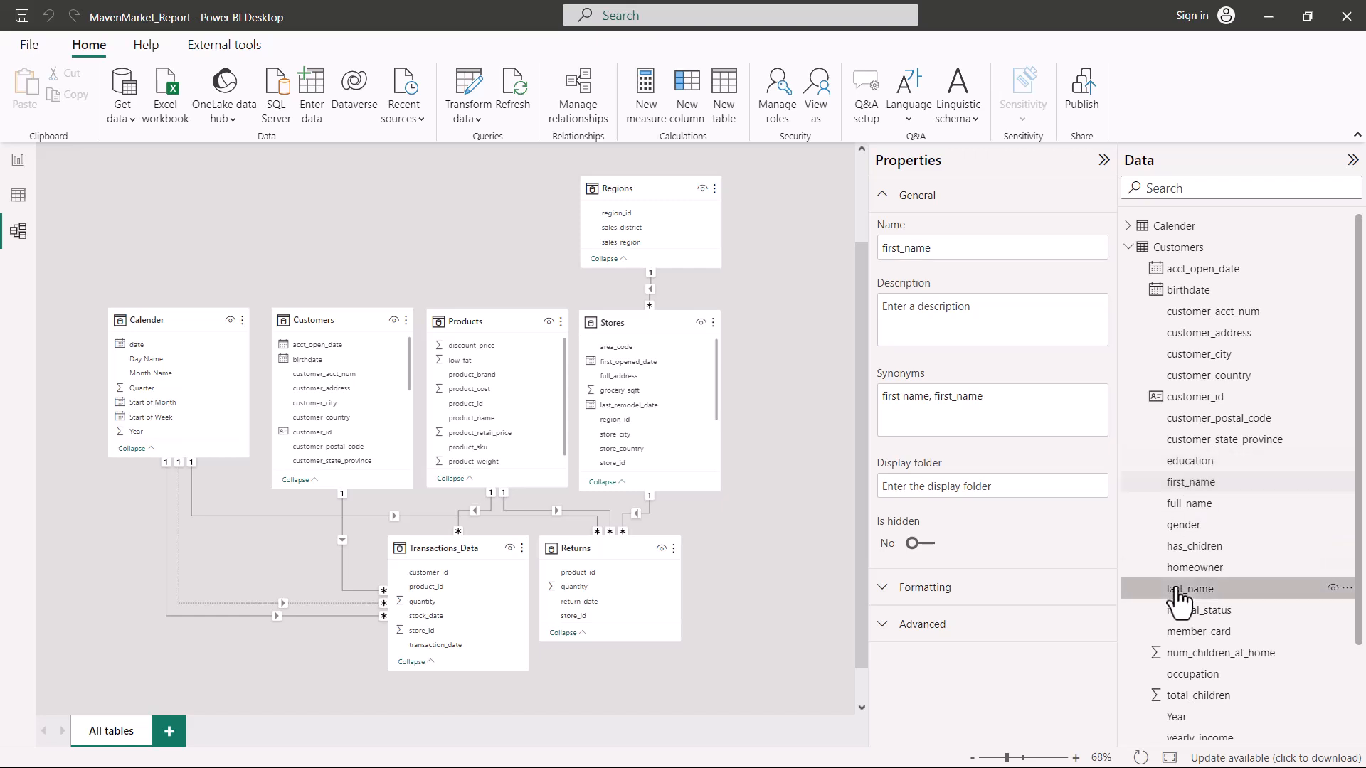
{"action": "left_click", "coordinate": [1187, 488]}
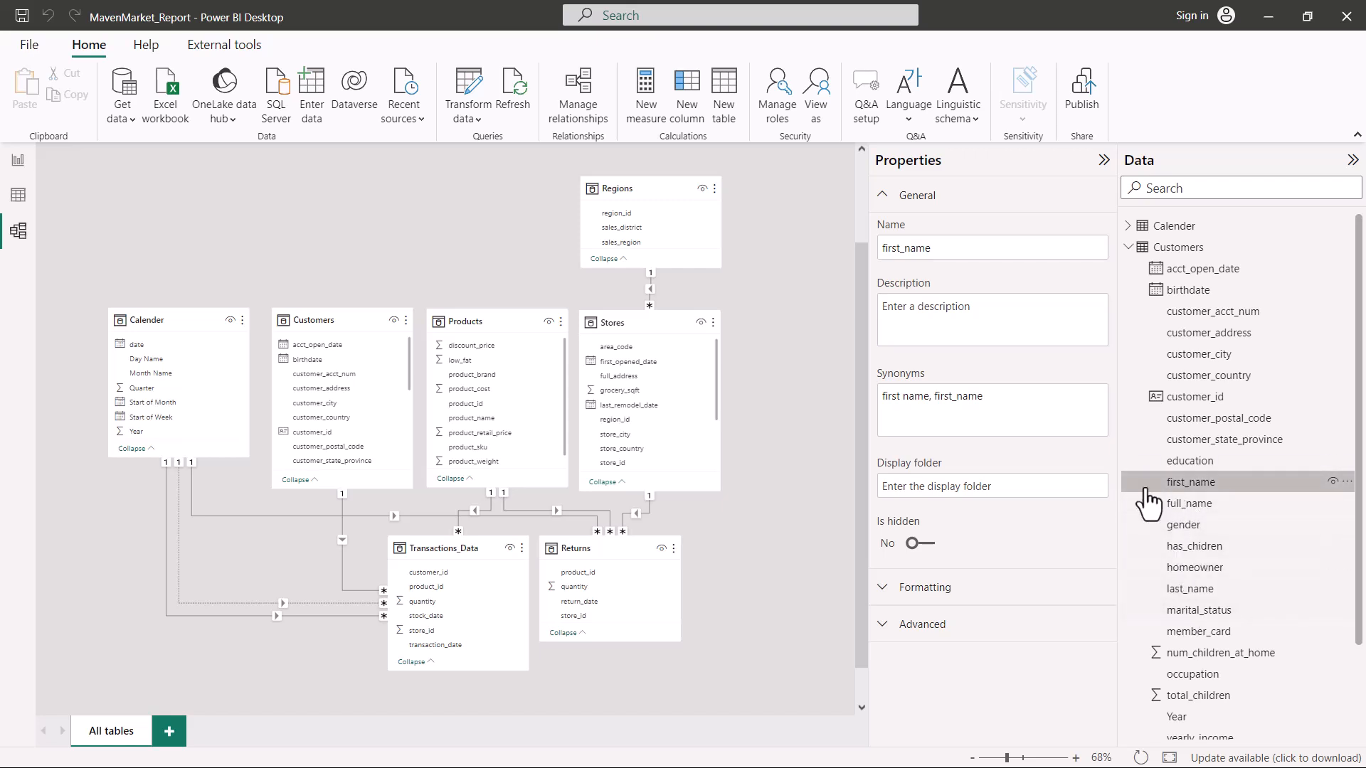
{"action": "left_click", "coordinate": [905, 488]}
{"action": "type", "text": "cust"}
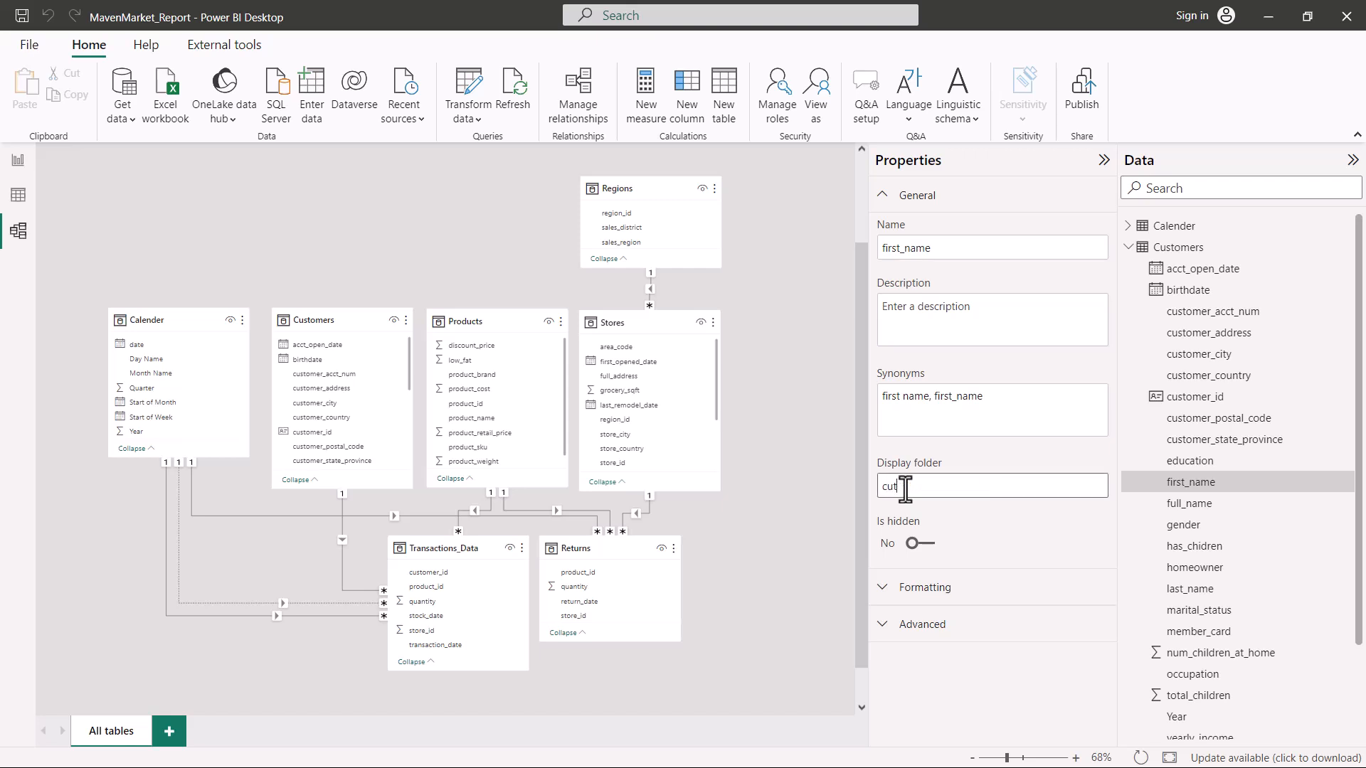
{"action": "type", "text": "omer_name"}
{"action": "left_click", "coordinate": [967, 518]}
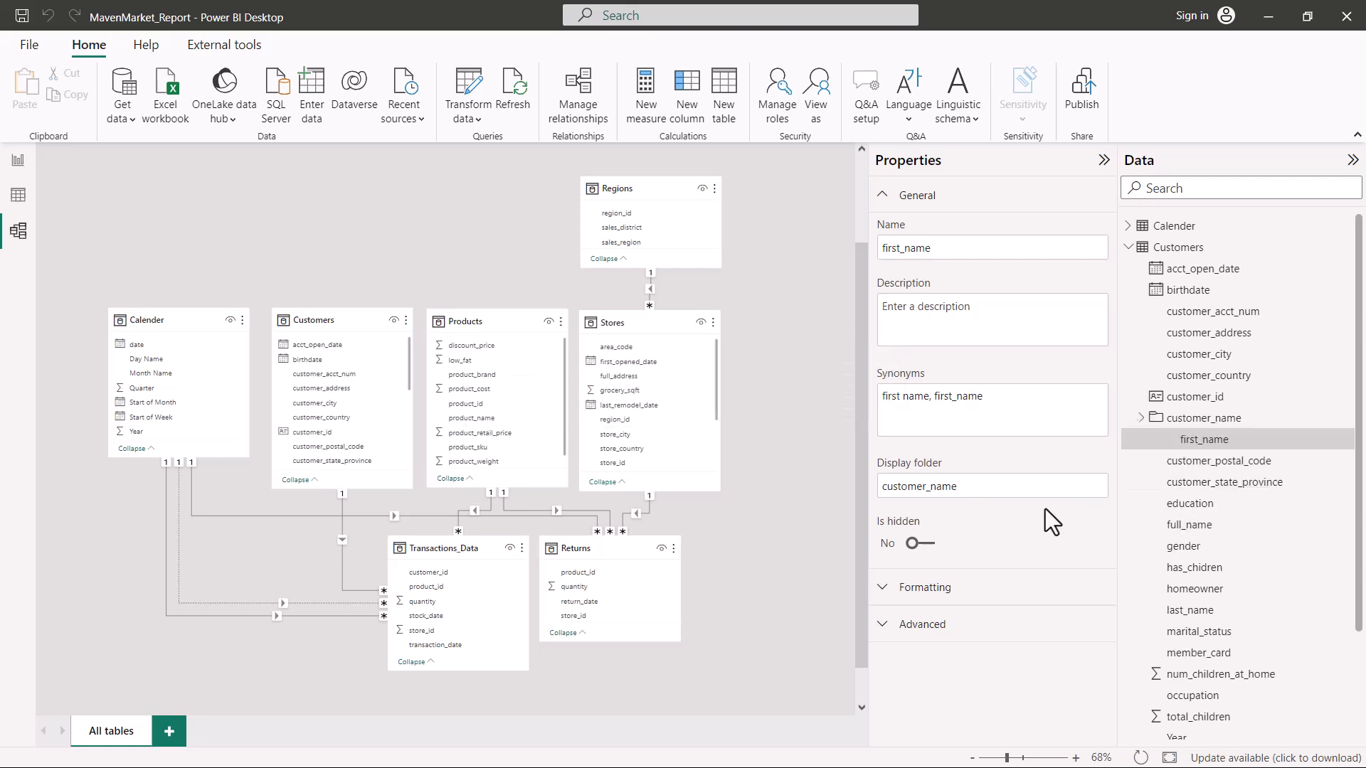
Expand the customer_name display folder and move the full_name column into it
{"action": "left_click", "coordinate": [1143, 419]}
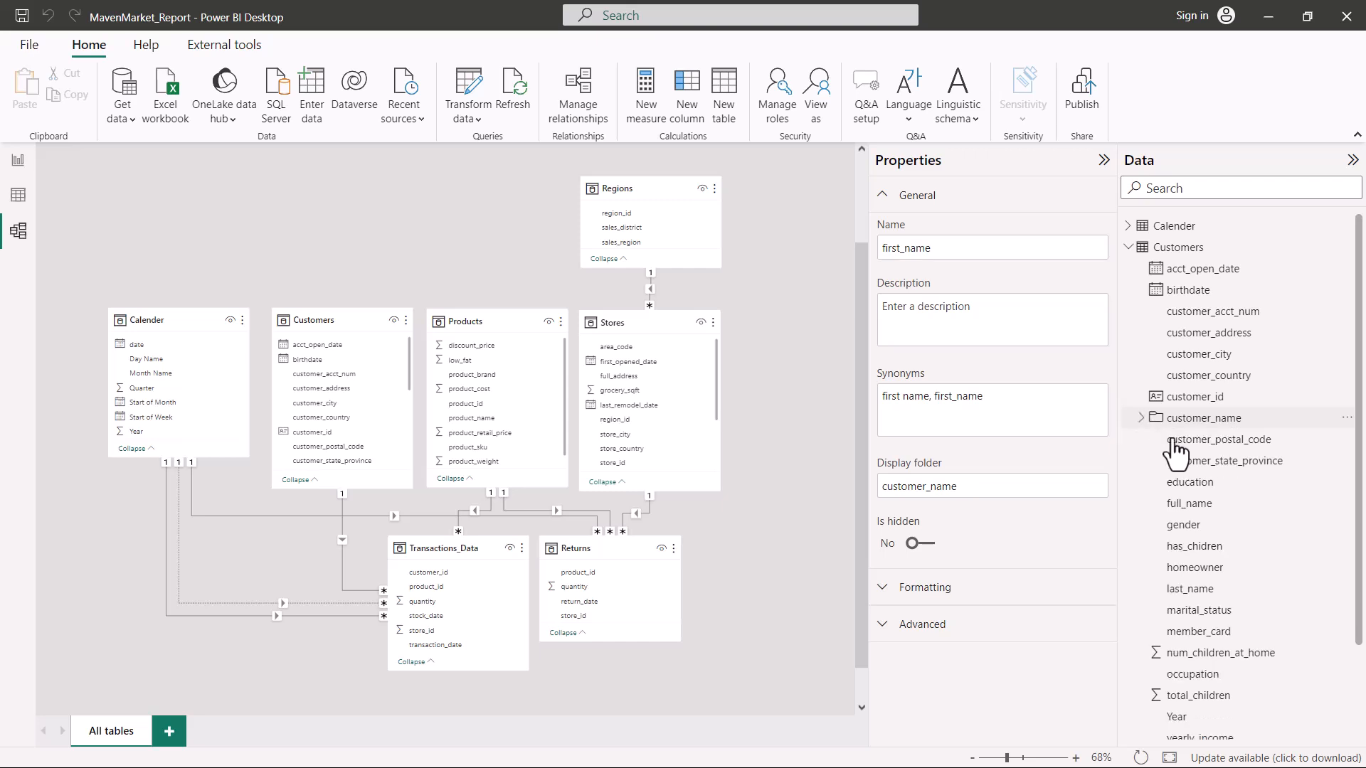
{"action": "left_click", "coordinate": [1142, 420]}
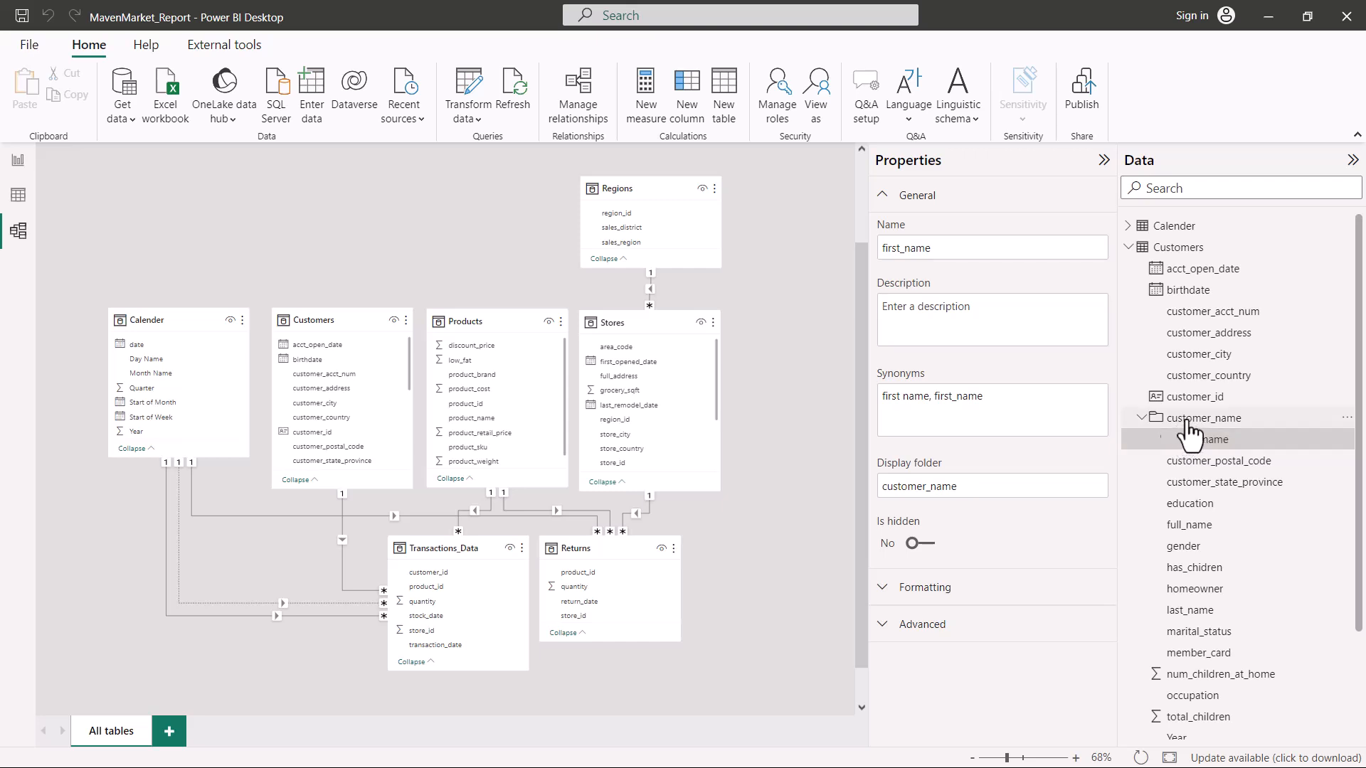
{"action": "left_click", "coordinate": [1142, 420]}
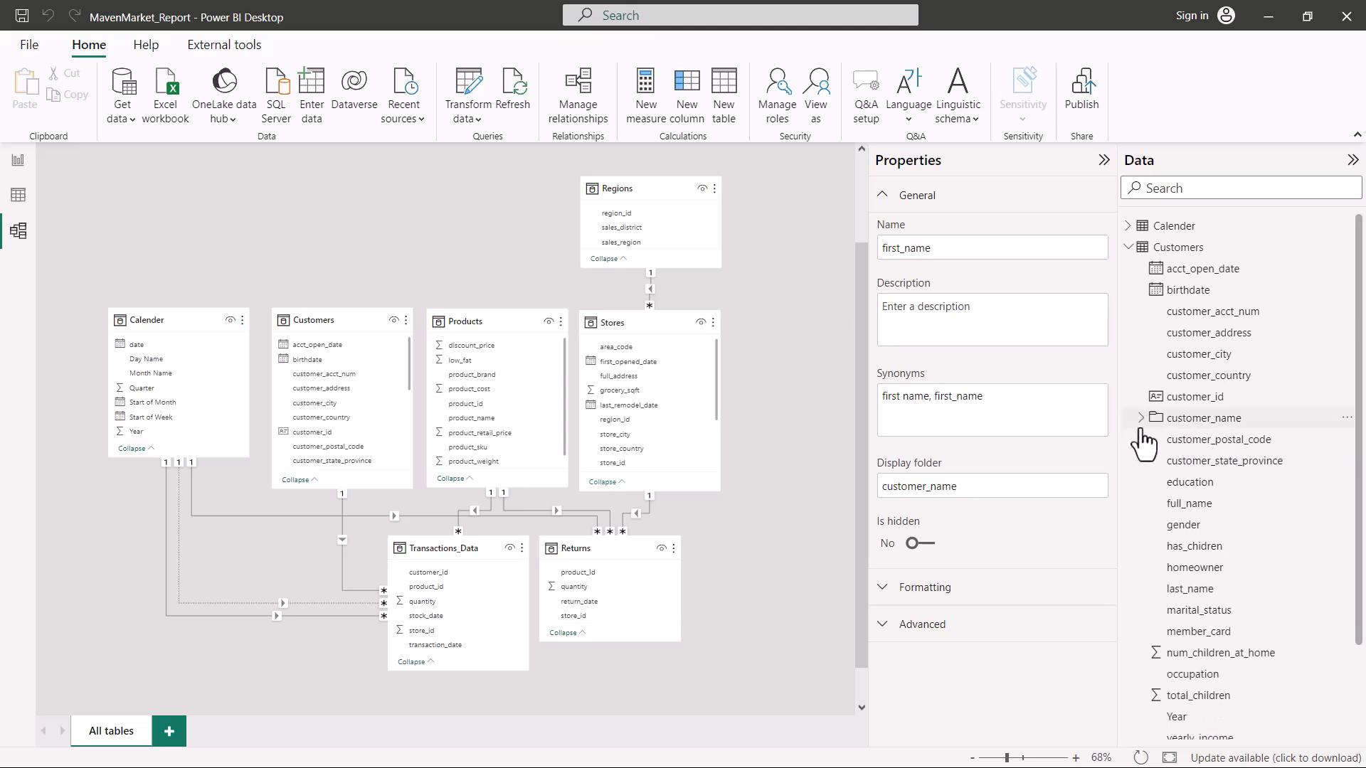
{"action": "left_click", "coordinate": [1141, 421]}
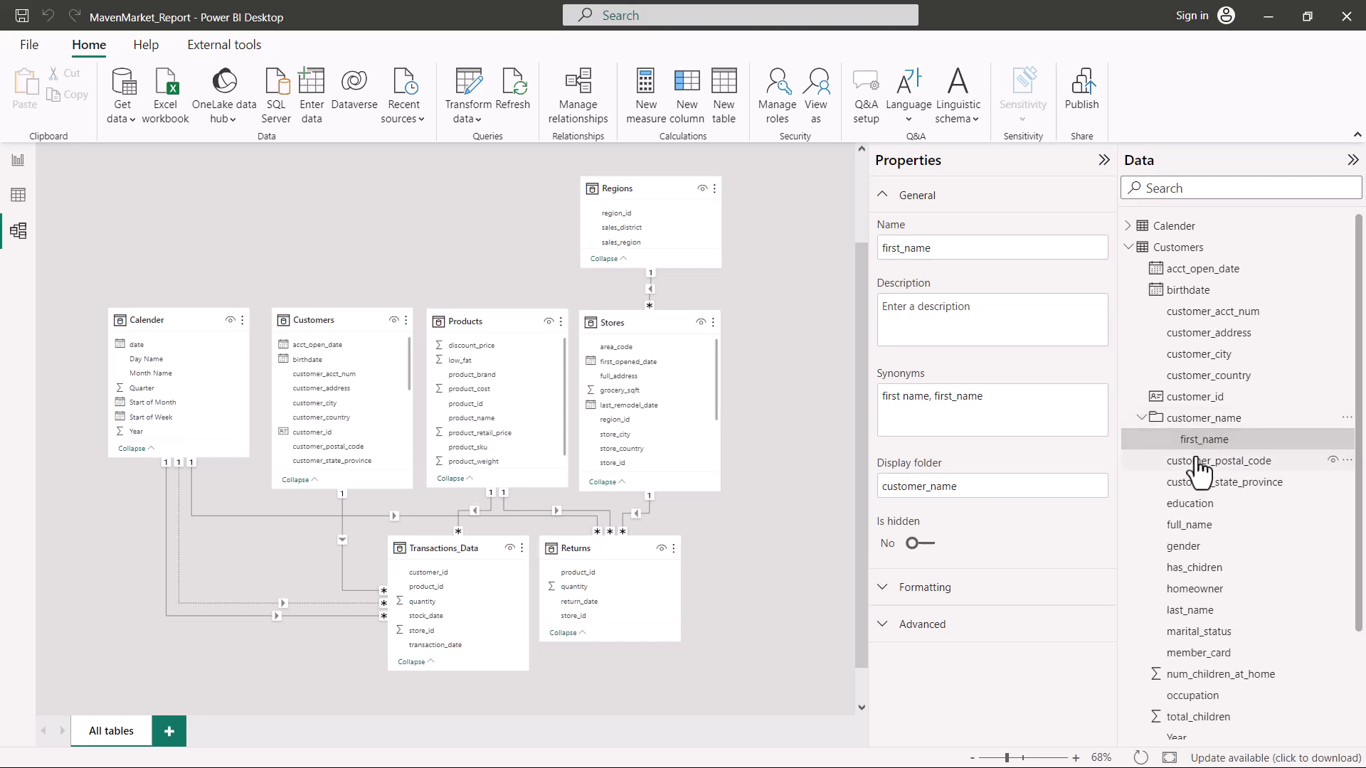
{"action": "left_click", "coordinate": [1200, 532]}
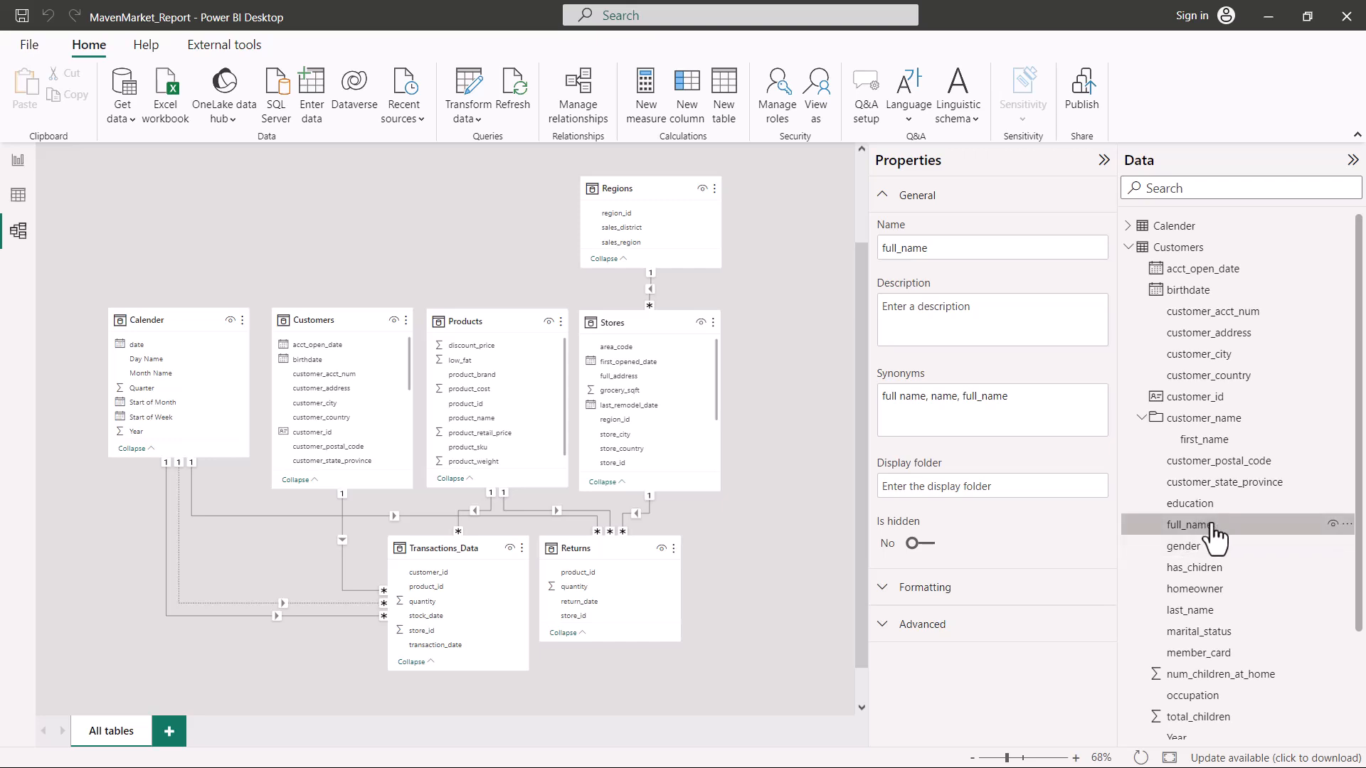
{"action": "left_click_drag", "start_coordinate": [1211, 532], "coordinate": [1215, 419]}
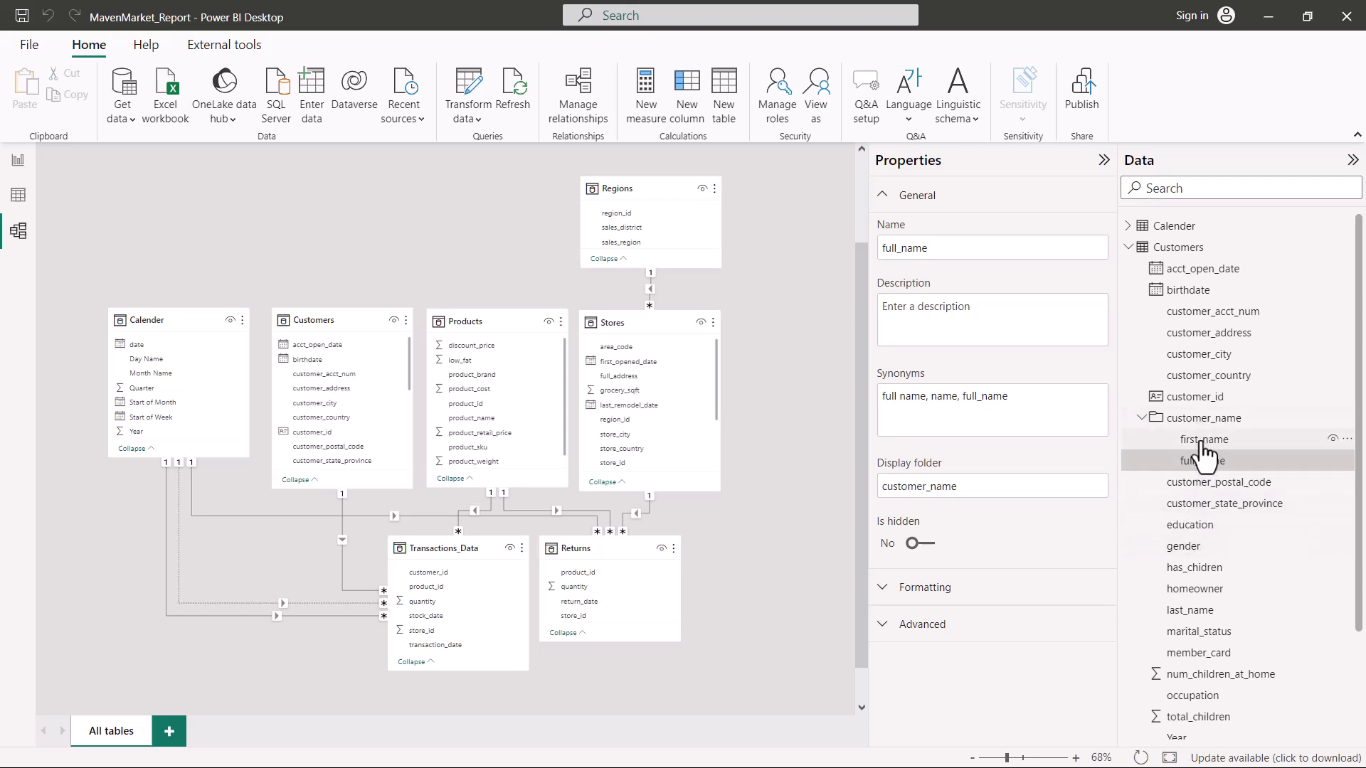
Move the last_name column into the customer_name display folder and leave the folder expanded
{"action": "left_click", "coordinate": [1142, 418]}
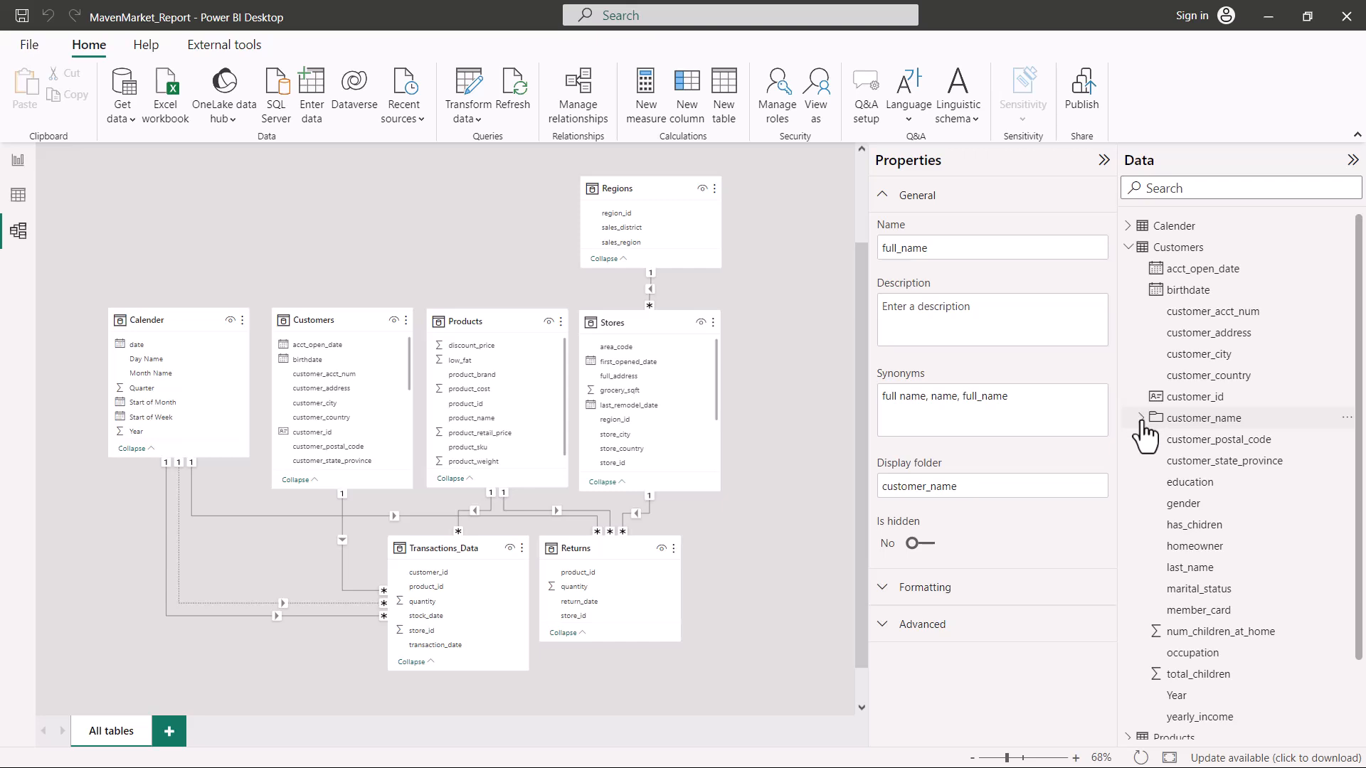
{"action": "left_click", "coordinate": [1142, 418]}
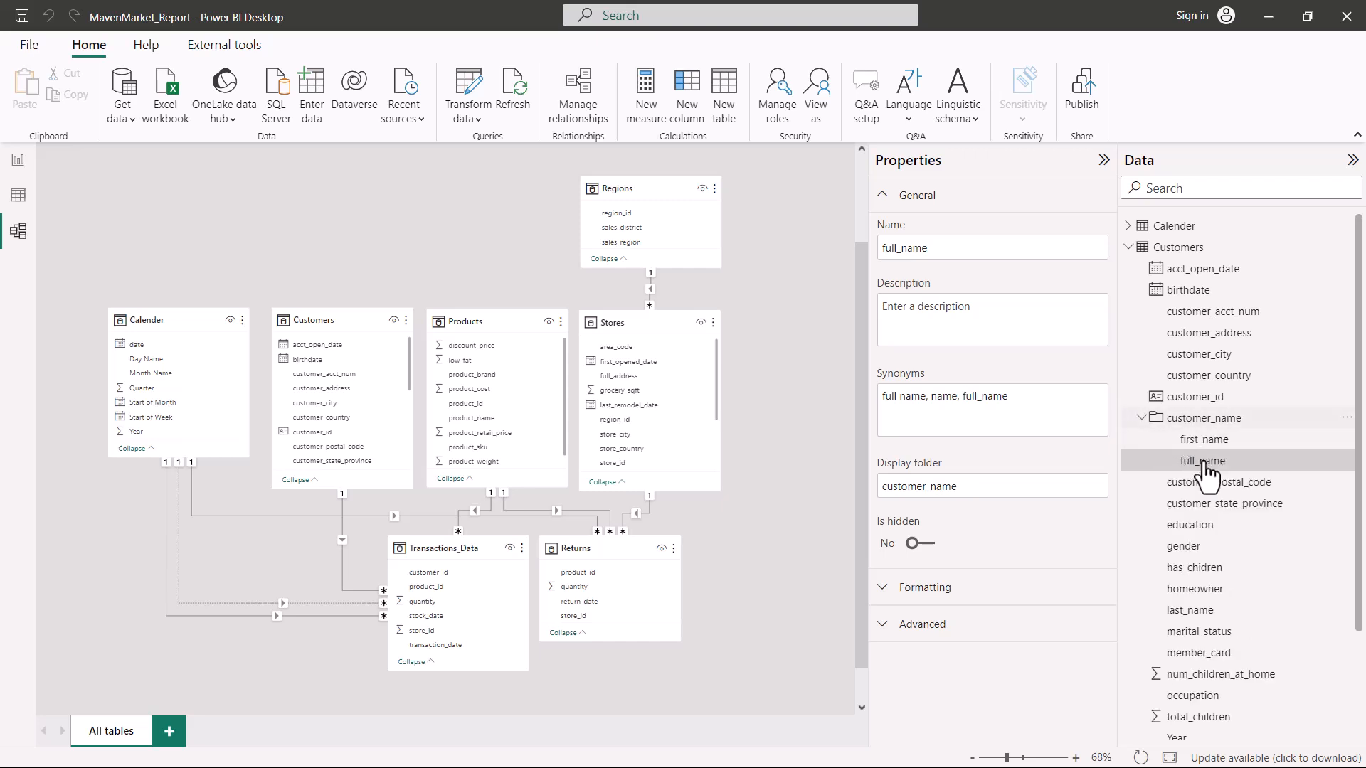
{"action": "left_click_drag", "start_coordinate": [1188, 620], "coordinate": [1198, 421]}
{"action": "left_click_drag", "start_coordinate": [1137, 508], "coordinate": [1176, 424]}
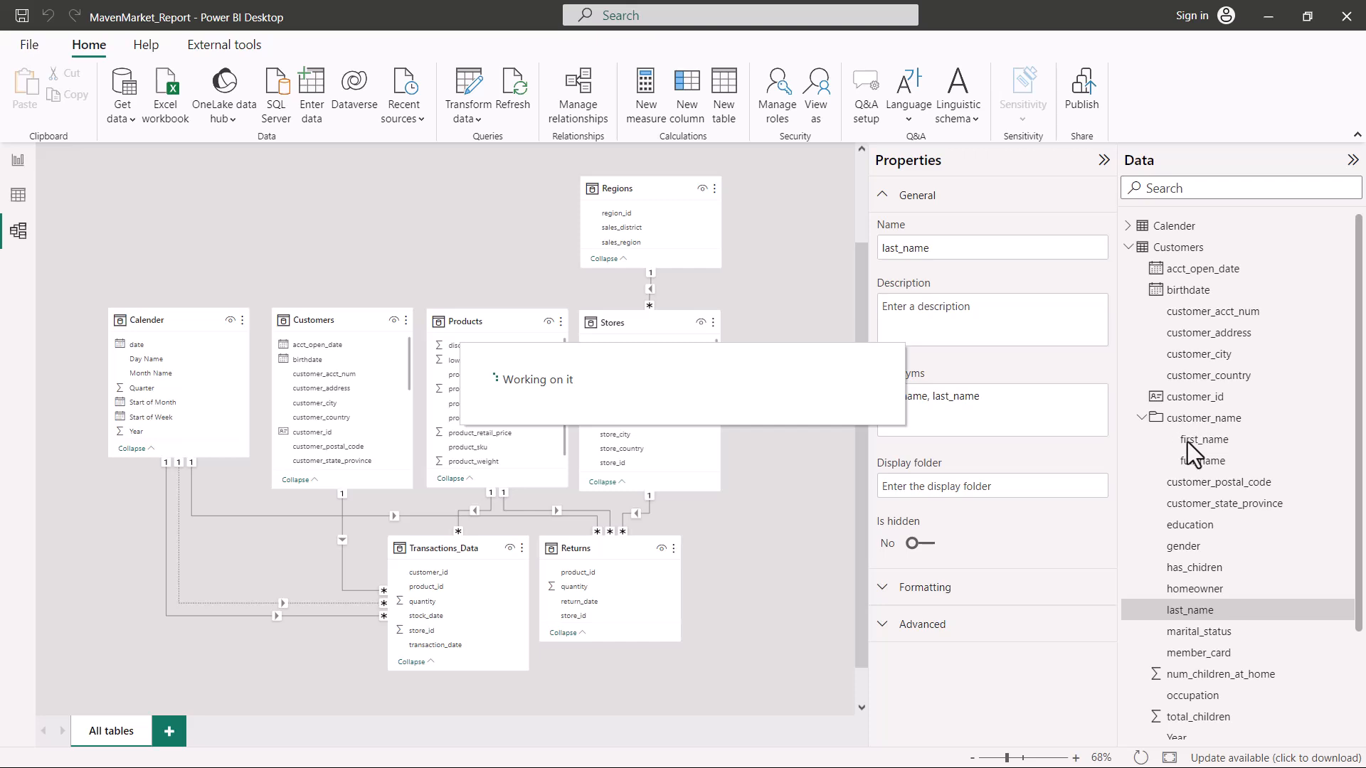
{"action": "left_click", "coordinate": [1140, 420]}
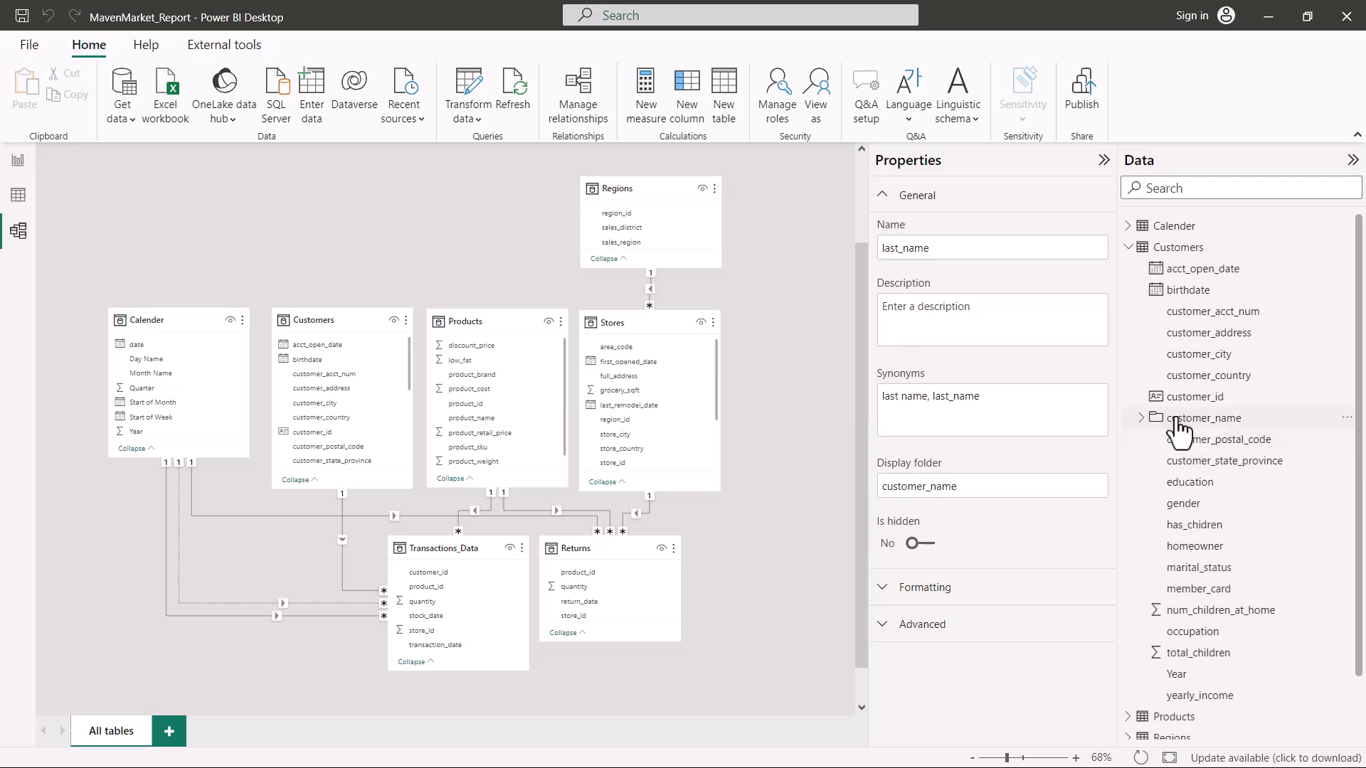
{"action": "left_click", "coordinate": [1142, 419]}
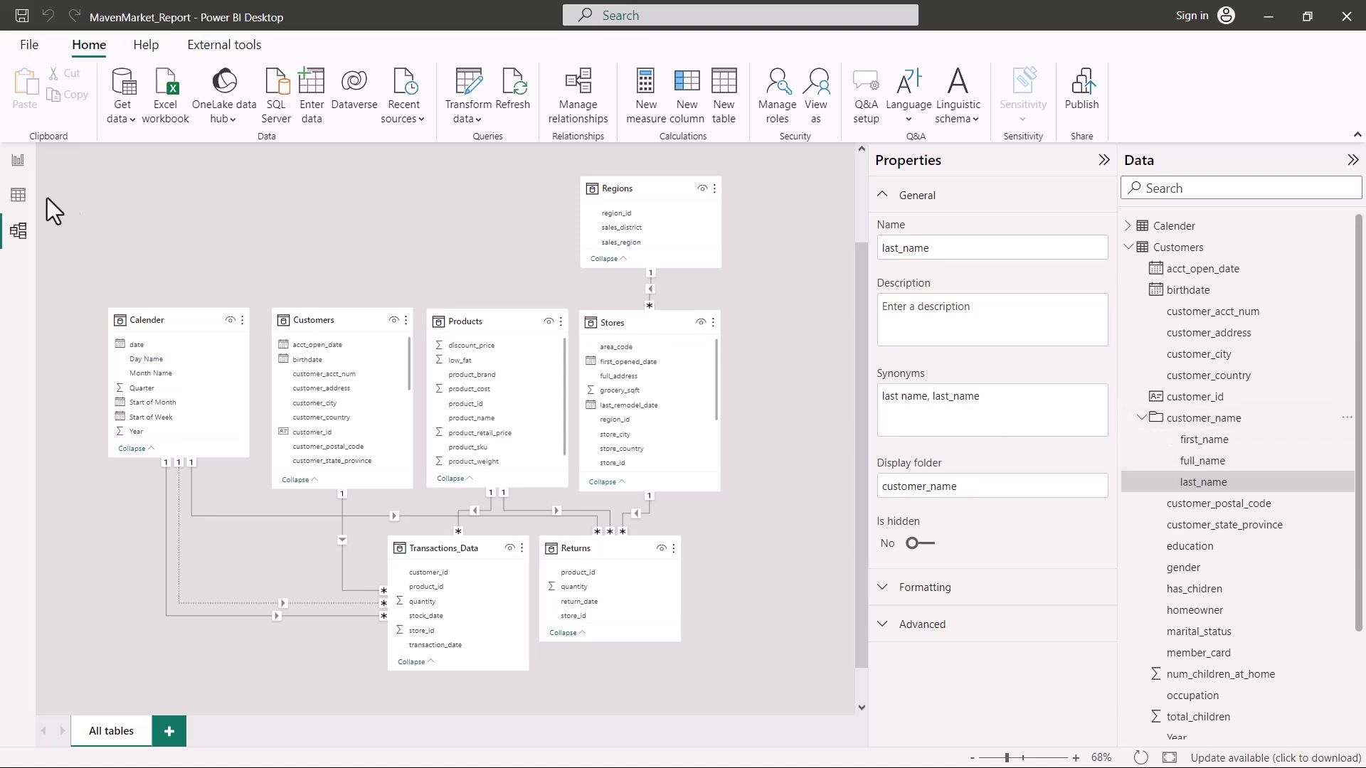
Switch to the report view and check the customer_name folder within the Customers table
{"action": "left_click", "coordinate": [18, 159]}
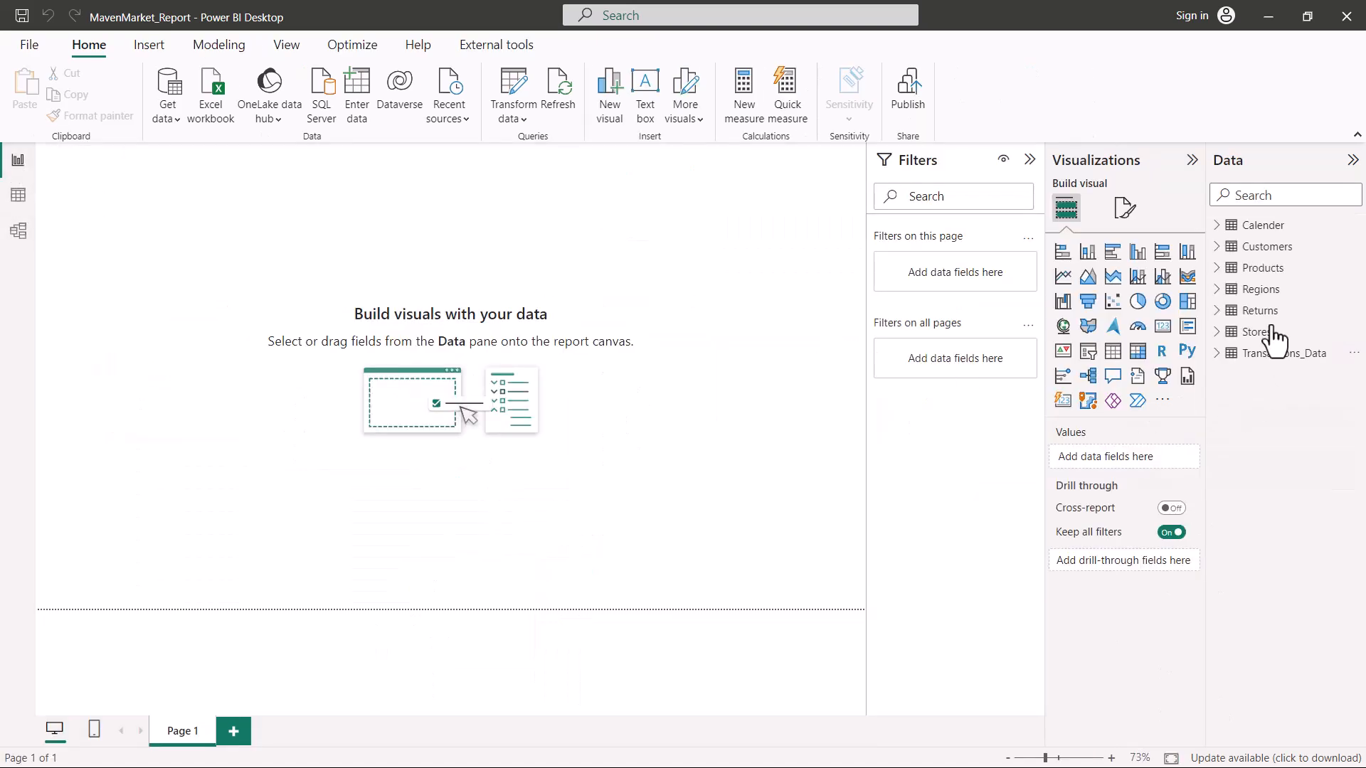
{"action": "left_click", "coordinate": [1219, 249]}
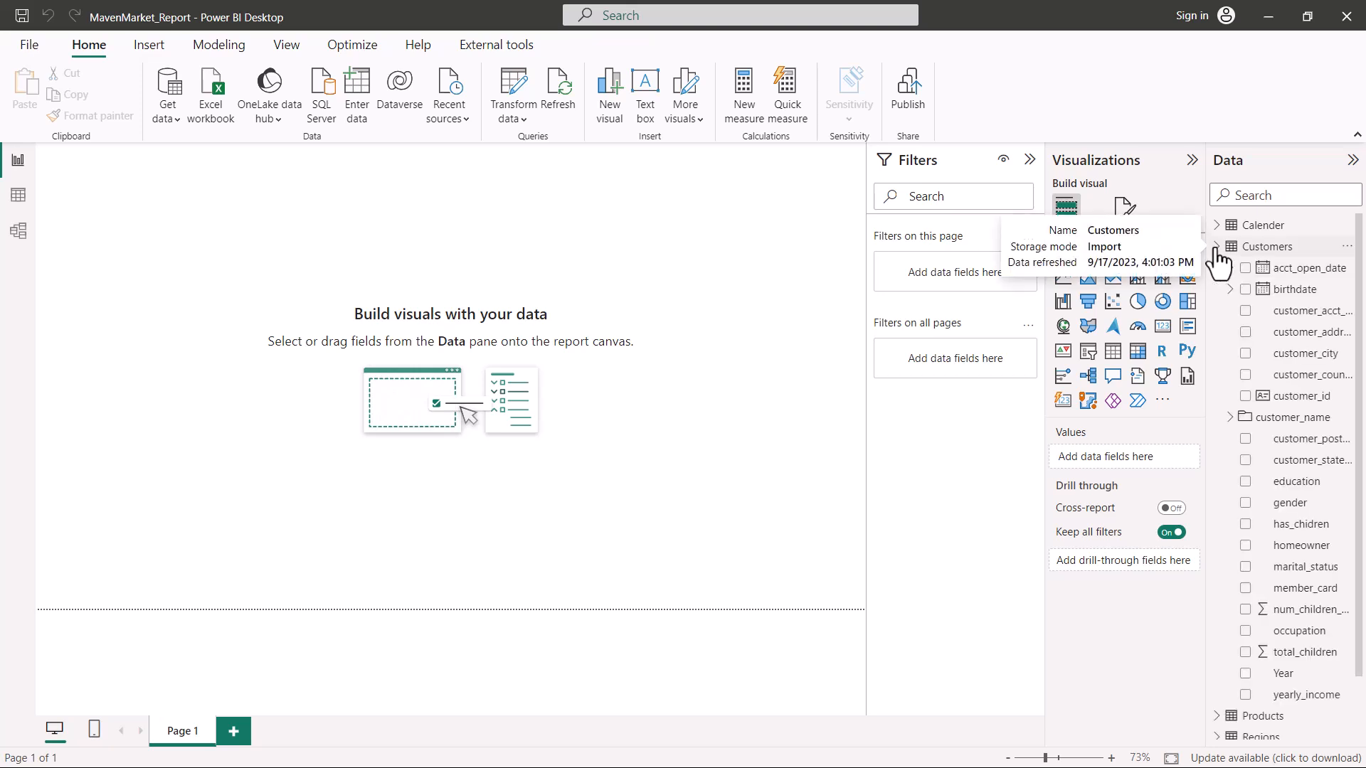
{"action": "left_click", "coordinate": [1229, 419]}
{"action": "left_click", "coordinate": [1229, 420]}
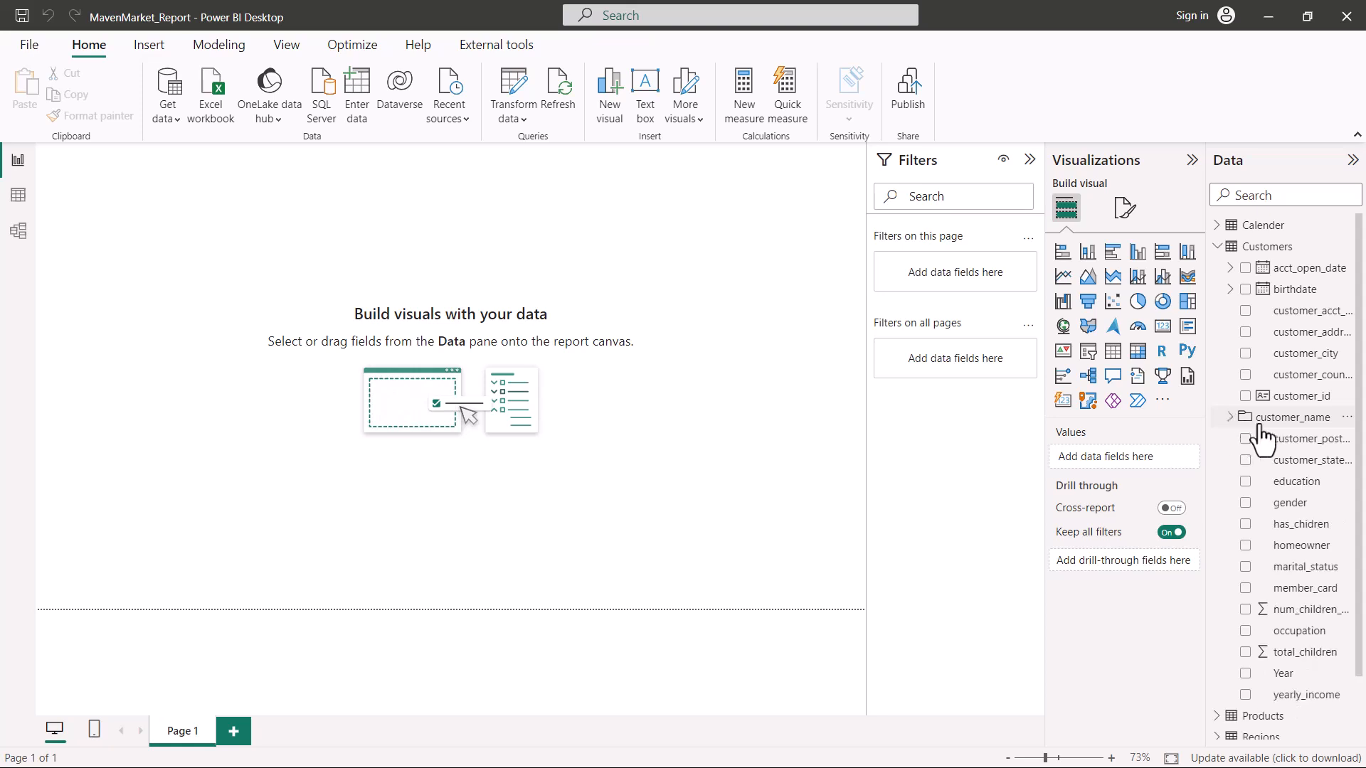
{"action": "left_click", "coordinate": [1218, 247]}
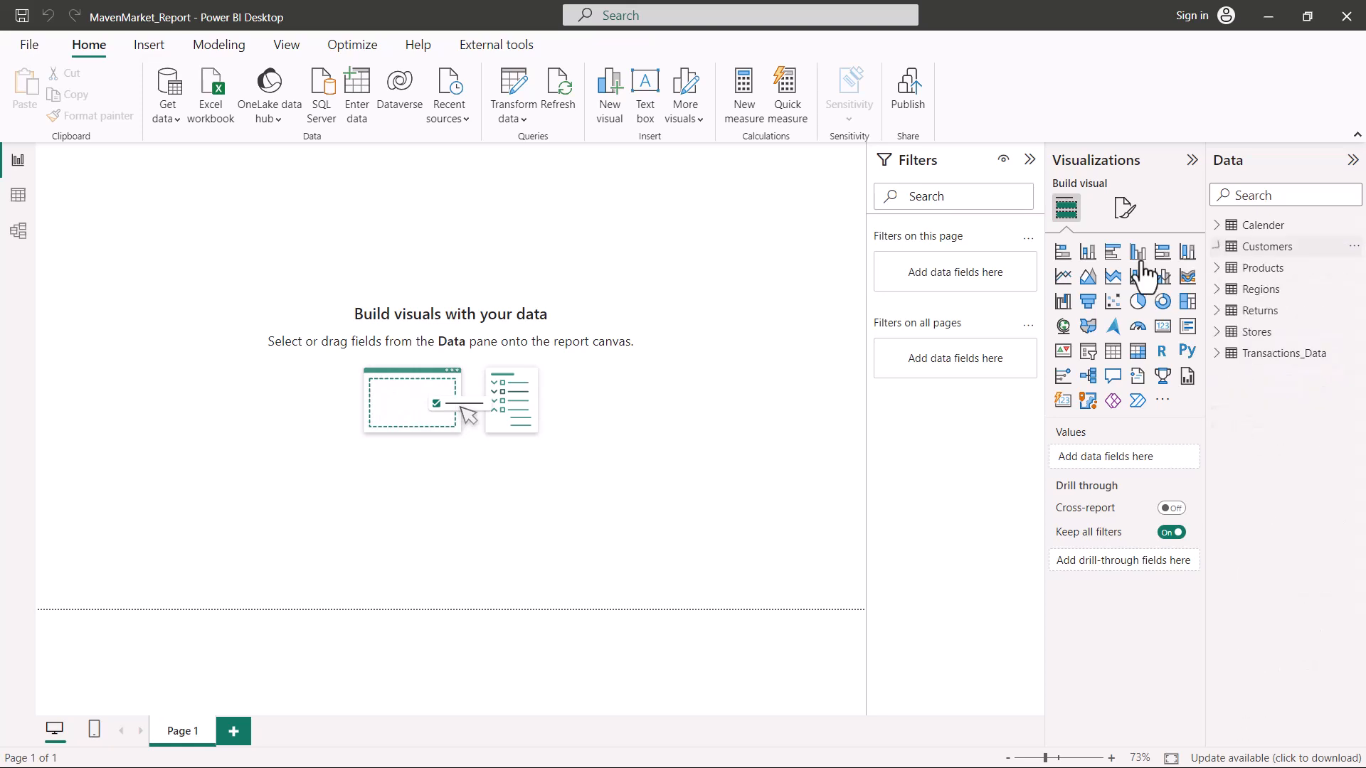
Return to the model view and collapse the customer_name display folder in the Customers table
{"action": "left_click", "coordinate": [19, 233]}
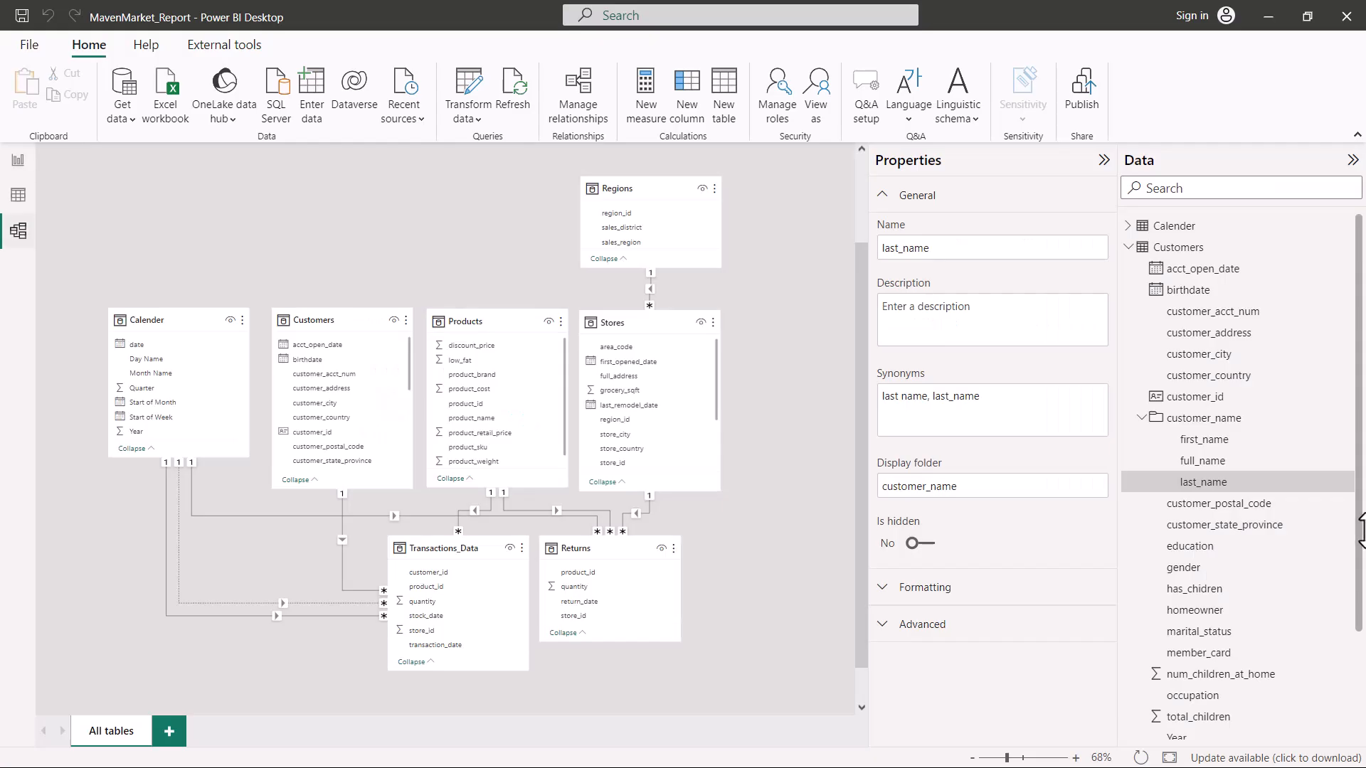
{"action": "left_click", "coordinate": [1142, 419]}
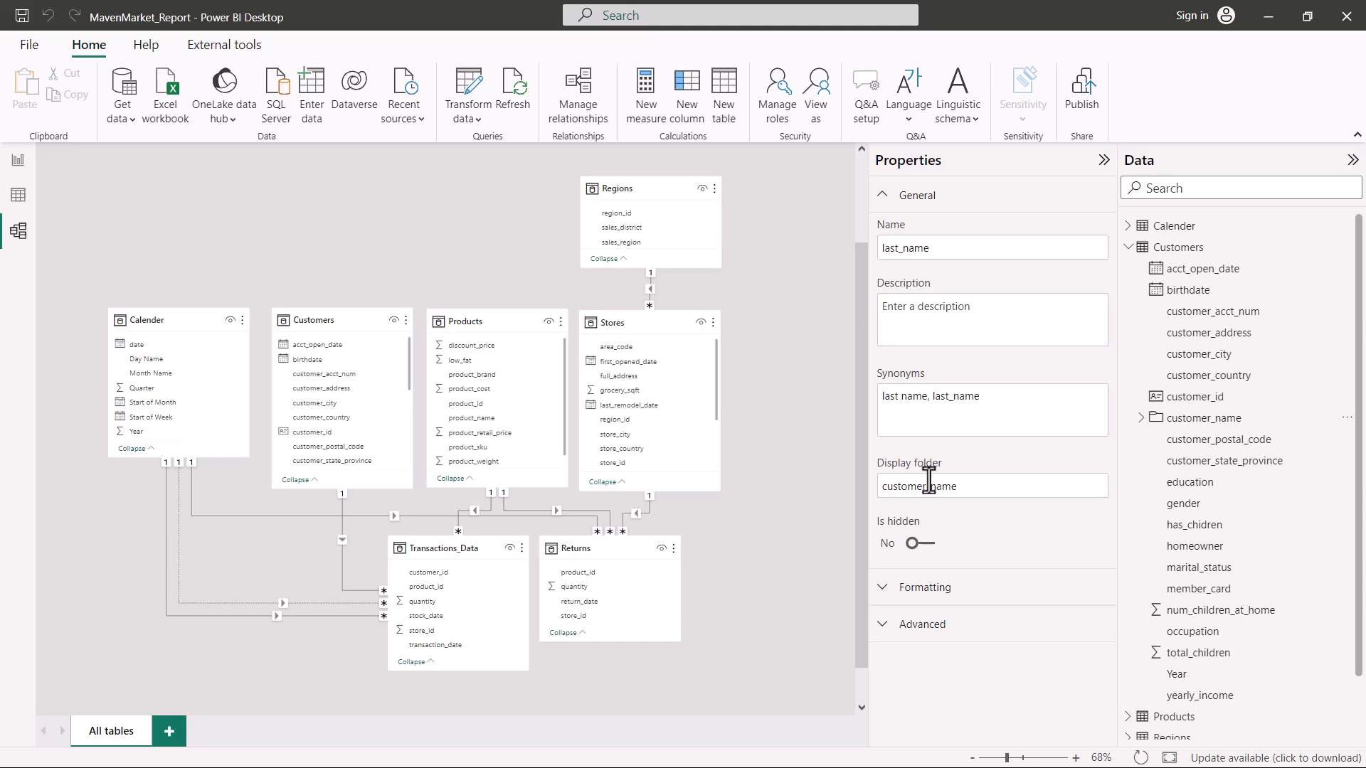
{"action": "left_click_drag", "start_coordinate": [871, 506], "coordinate": [956, 555]}
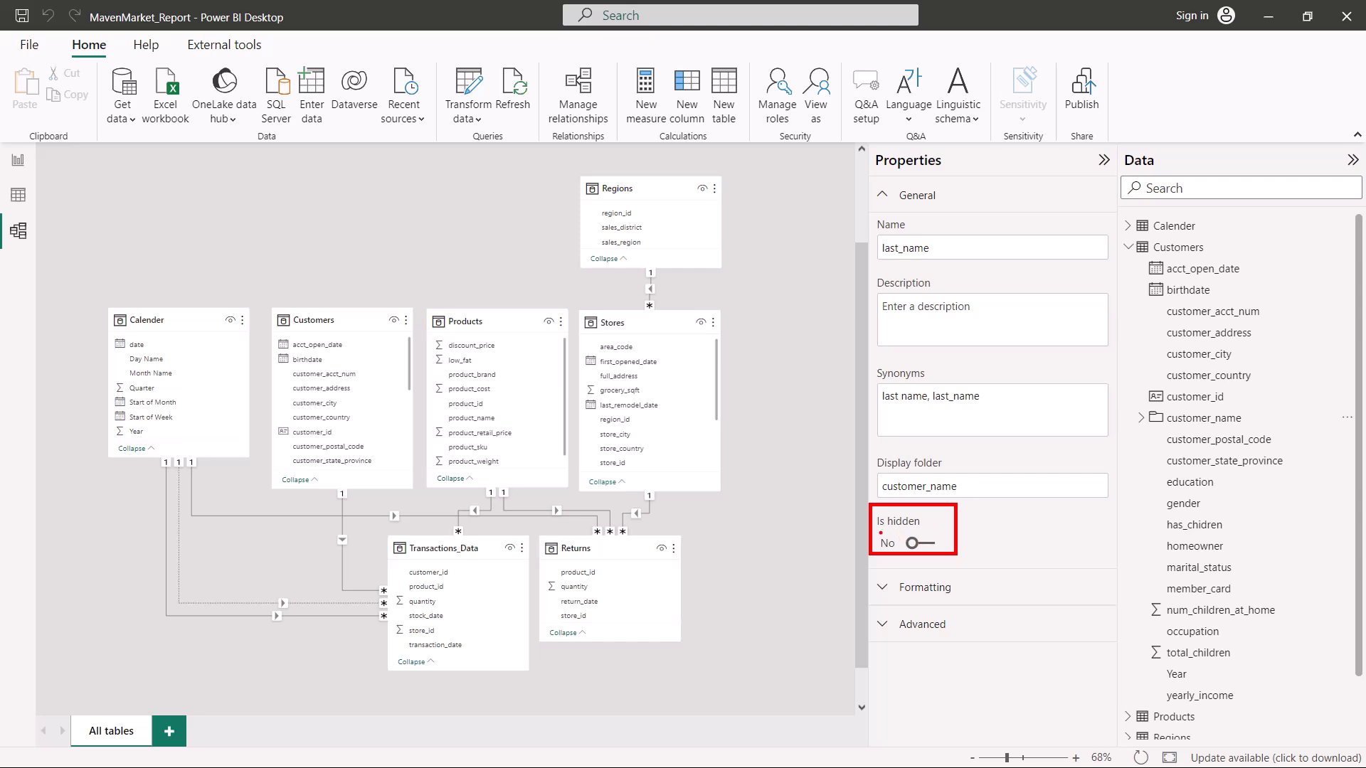
{"action": "left_click_drag", "start_coordinate": [879, 535], "coordinate": [922, 534]}
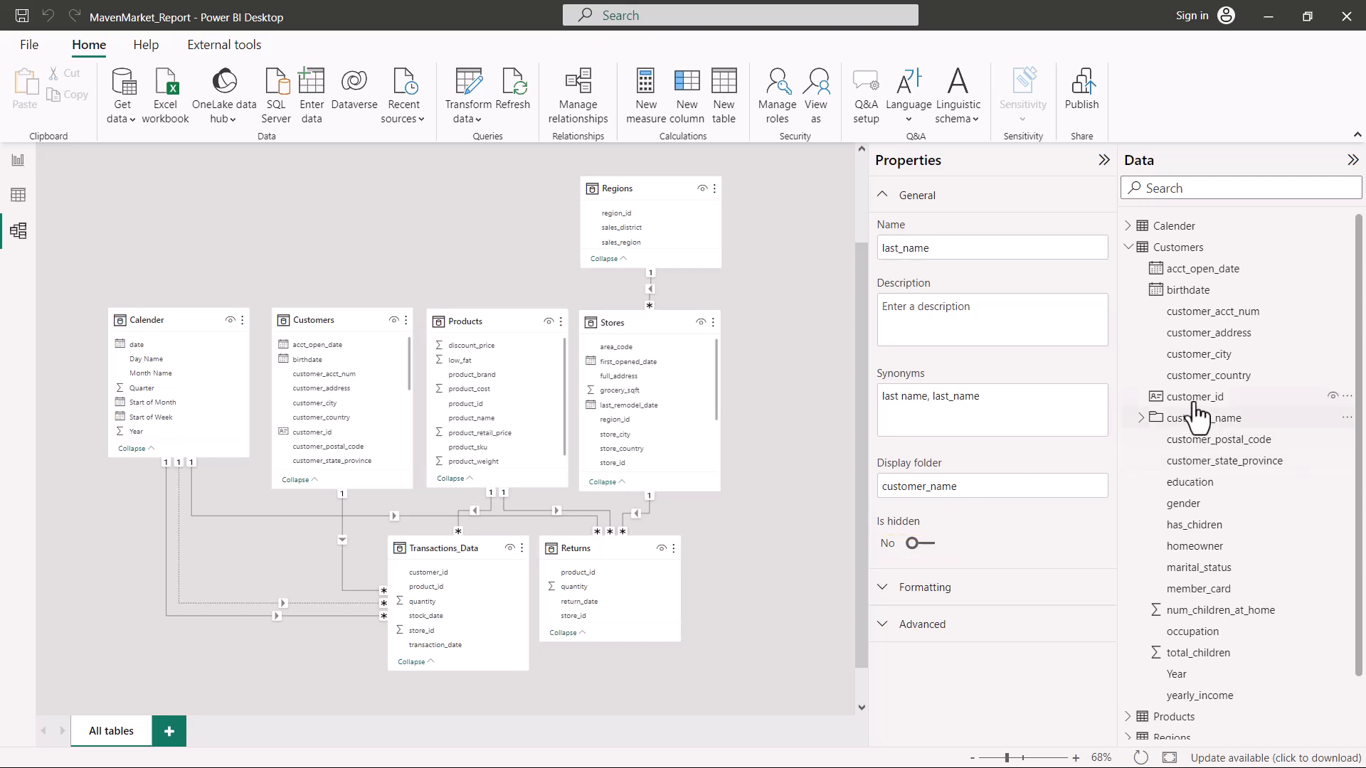
Hide the customer_id column of the Customers table from the report view
{"action": "left_click", "coordinate": [1216, 405]}
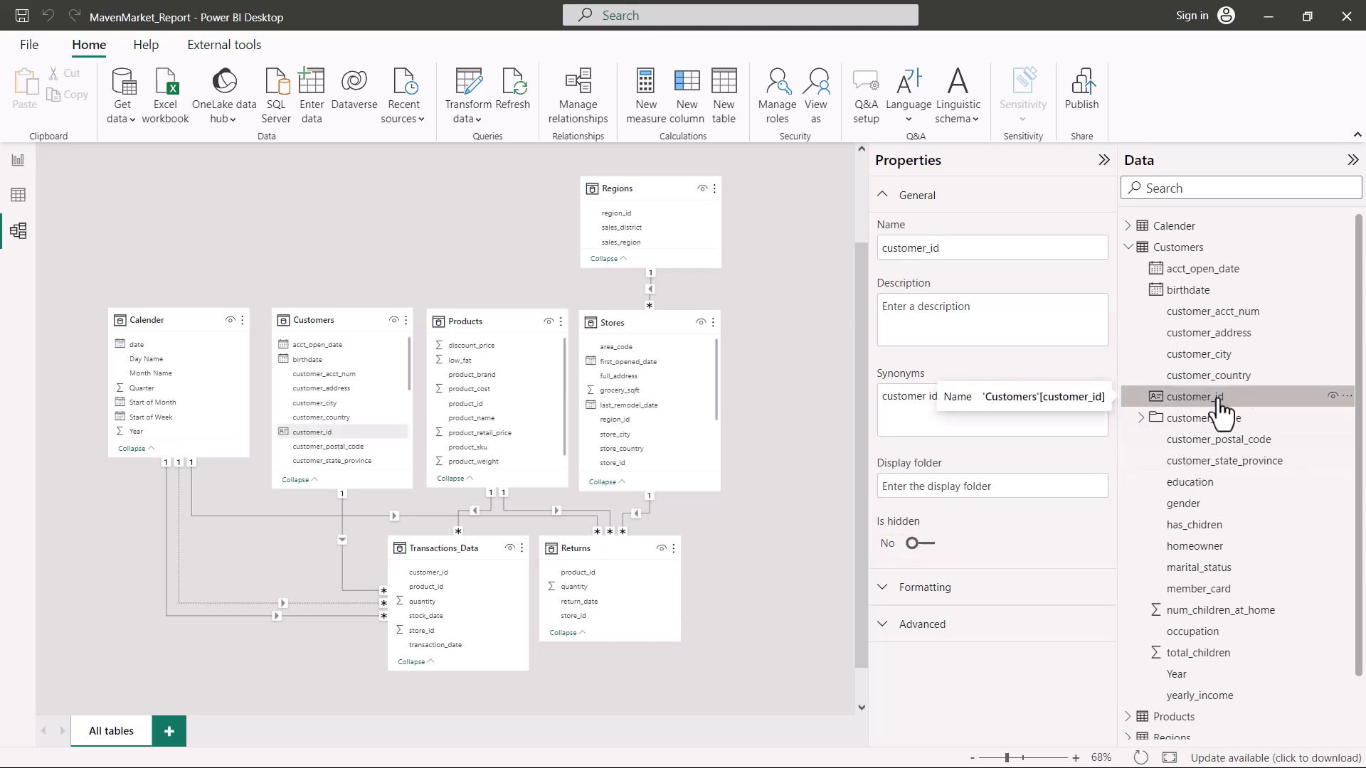
{"action": "left_click", "coordinate": [1333, 398]}
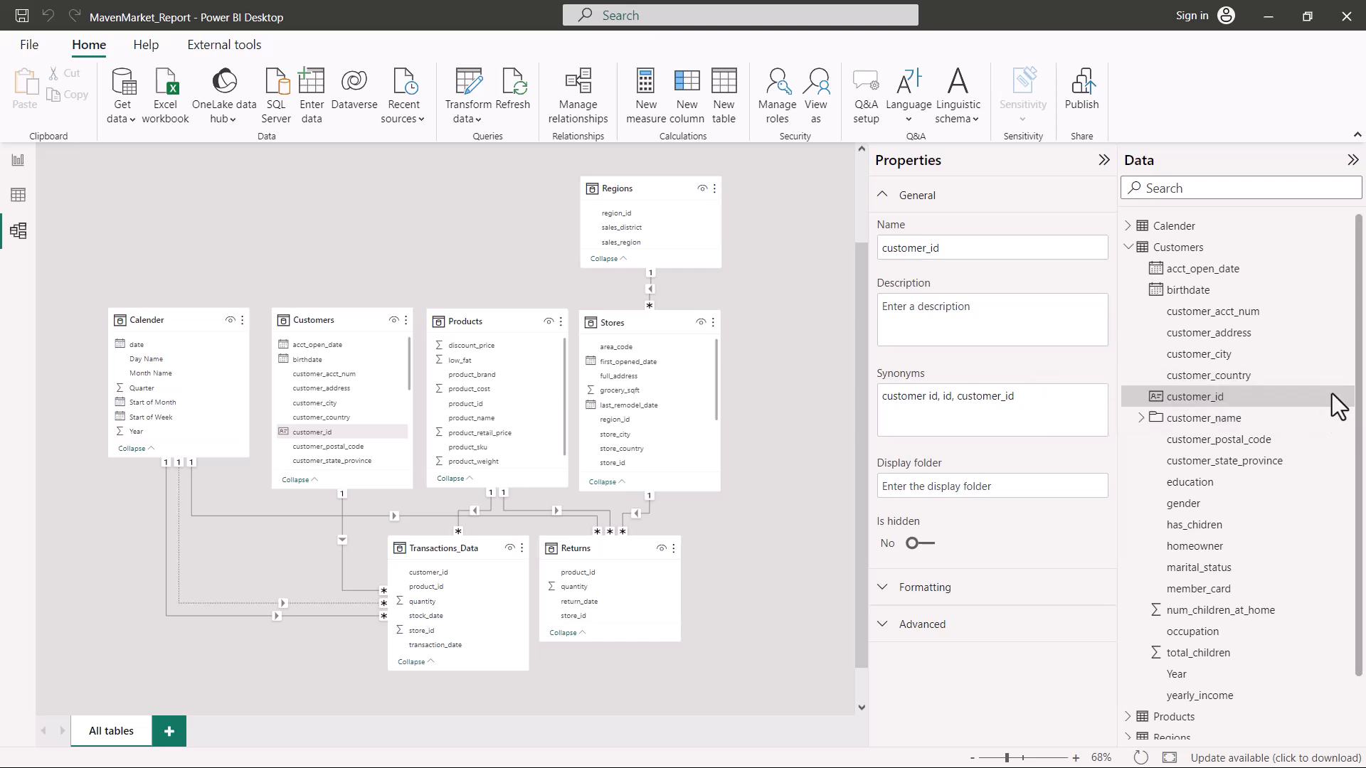
{"action": "left_click", "coordinate": [1331, 396]}
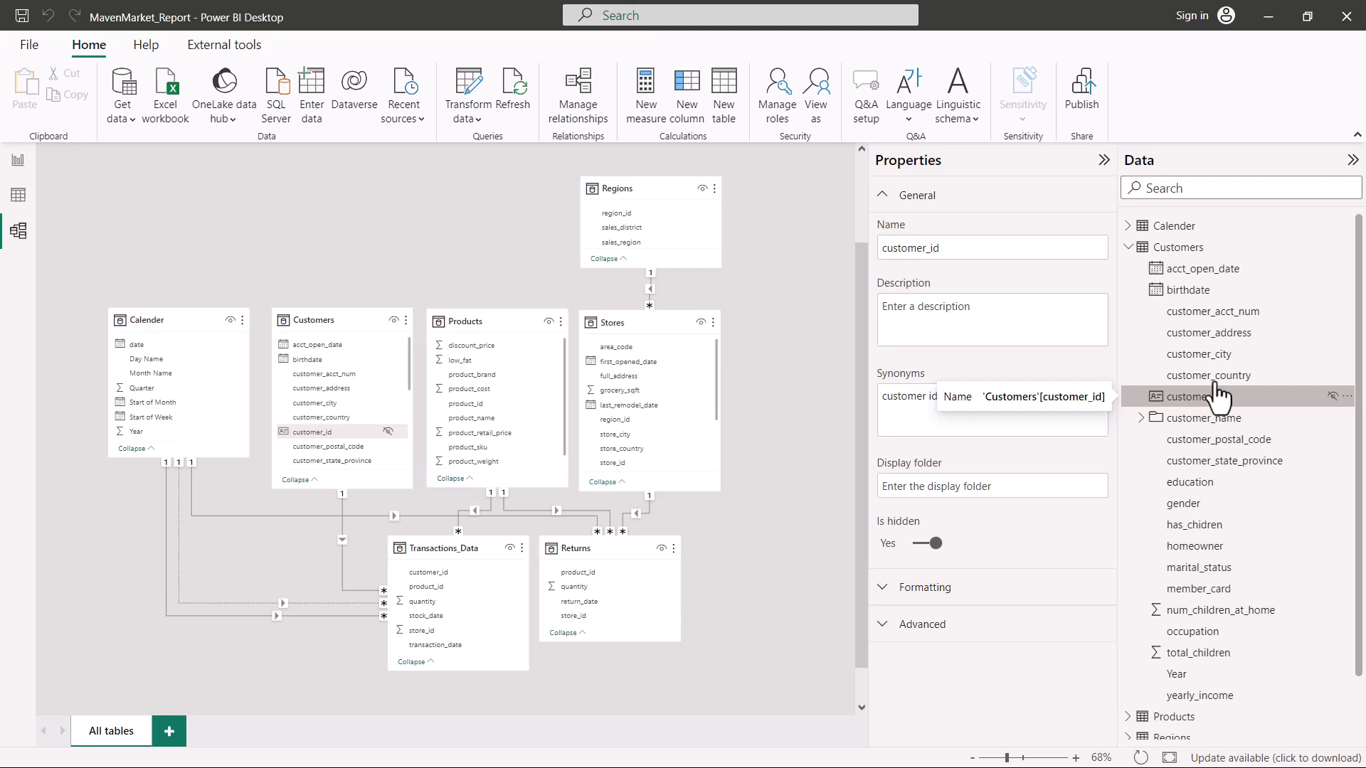
Set the date time format of the date column in the Calender table to 03/14/2001 (mm/dd/yyyy)
{"action": "left_click", "coordinate": [889, 203]}
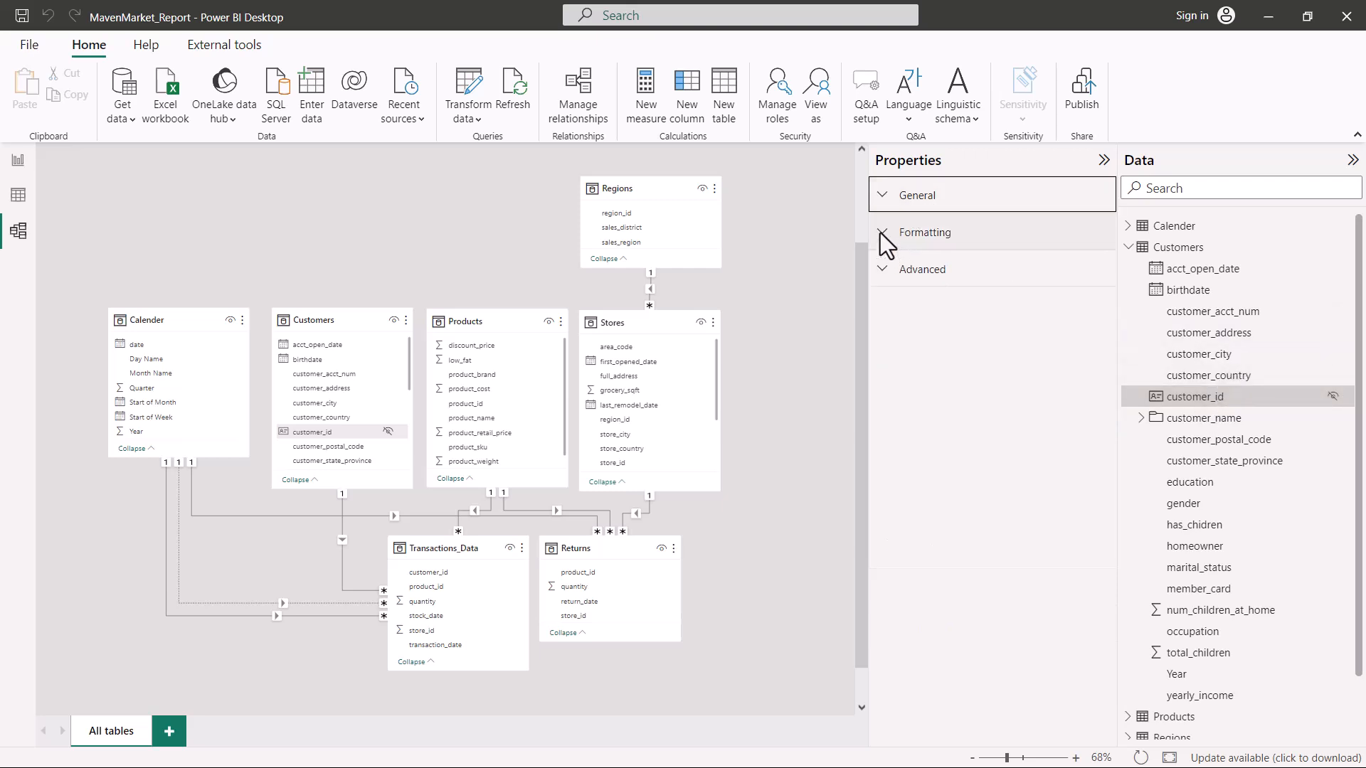
{"action": "left_click", "coordinate": [882, 233]}
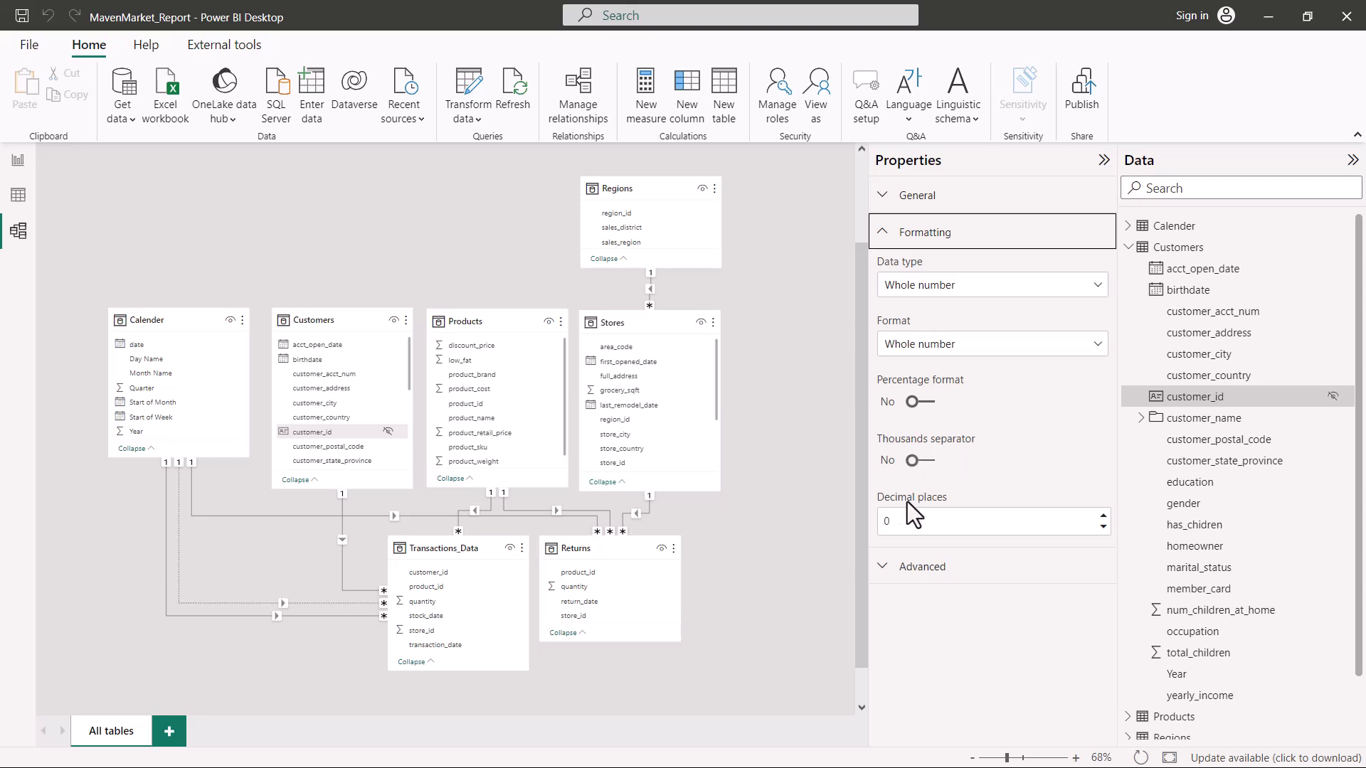
{"action": "left_click", "coordinate": [1129, 248]}
{"action": "left_click", "coordinate": [1128, 227]}
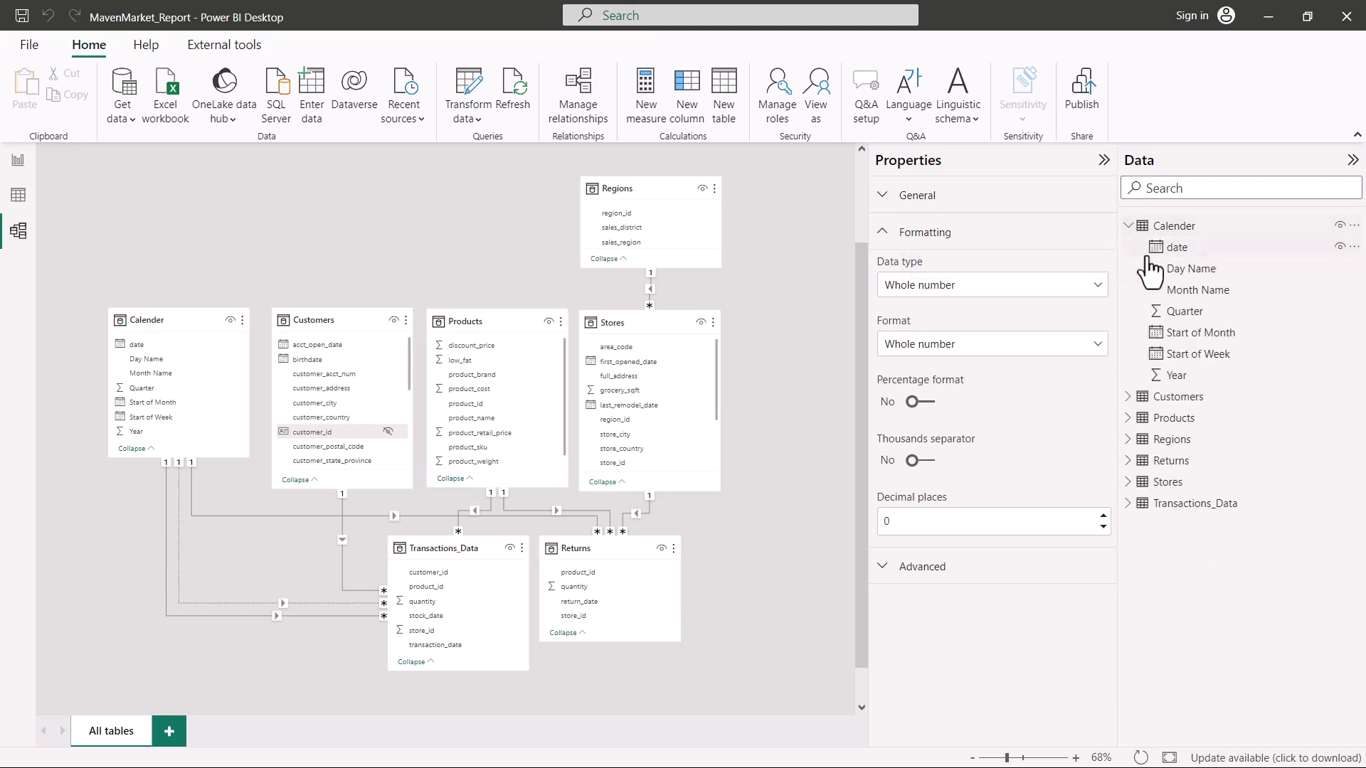
{"action": "left_click", "coordinate": [1173, 248]}
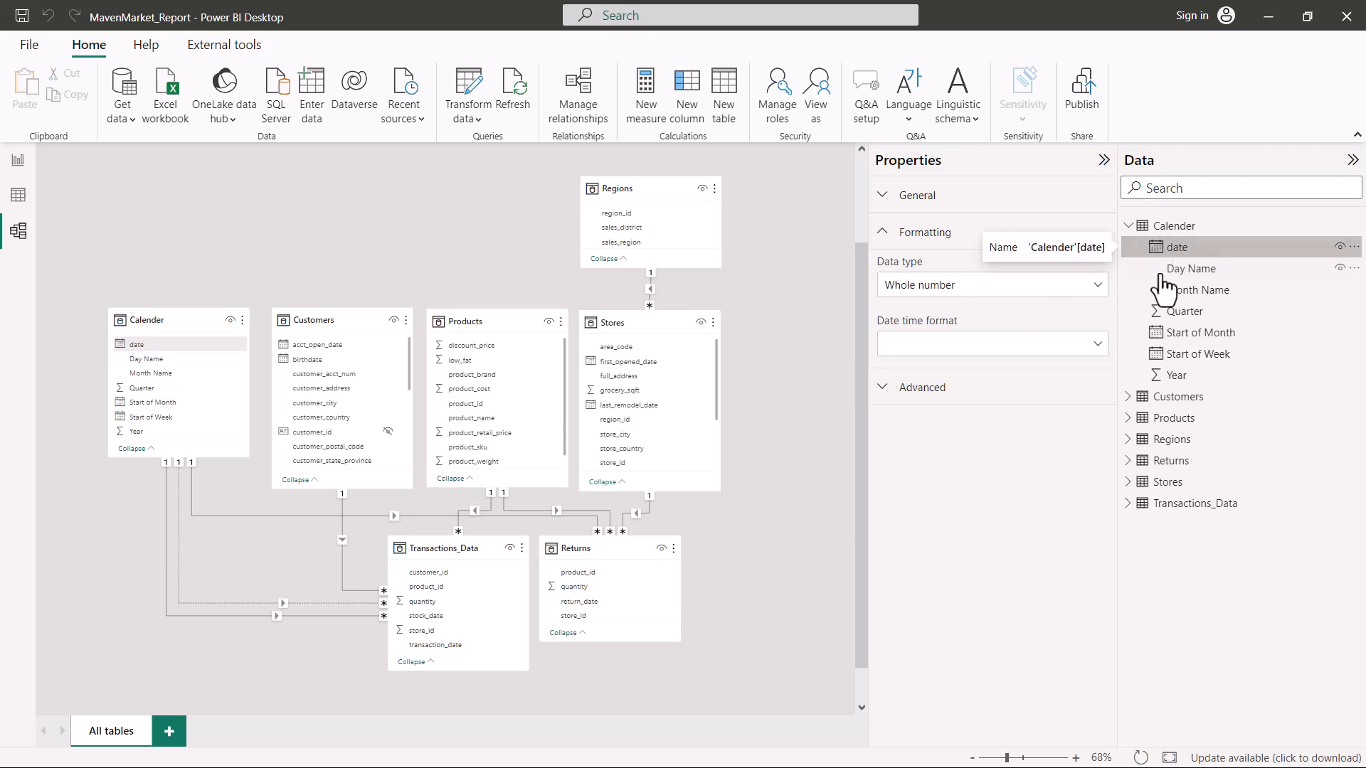
{"action": "left_click", "coordinate": [1098, 345]}
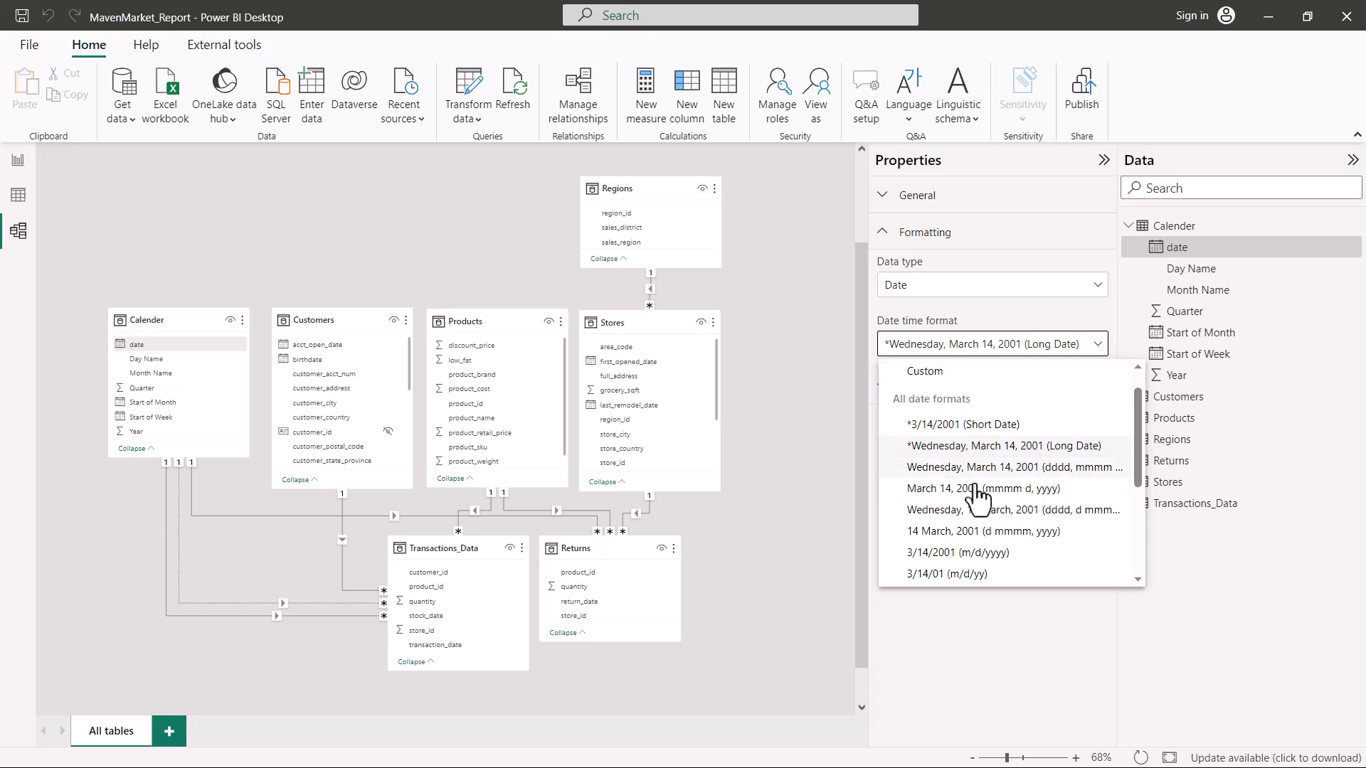
{"action": "scroll", "coordinate": [960, 496], "scroll_direction": "down", "scroll_amount": 1}
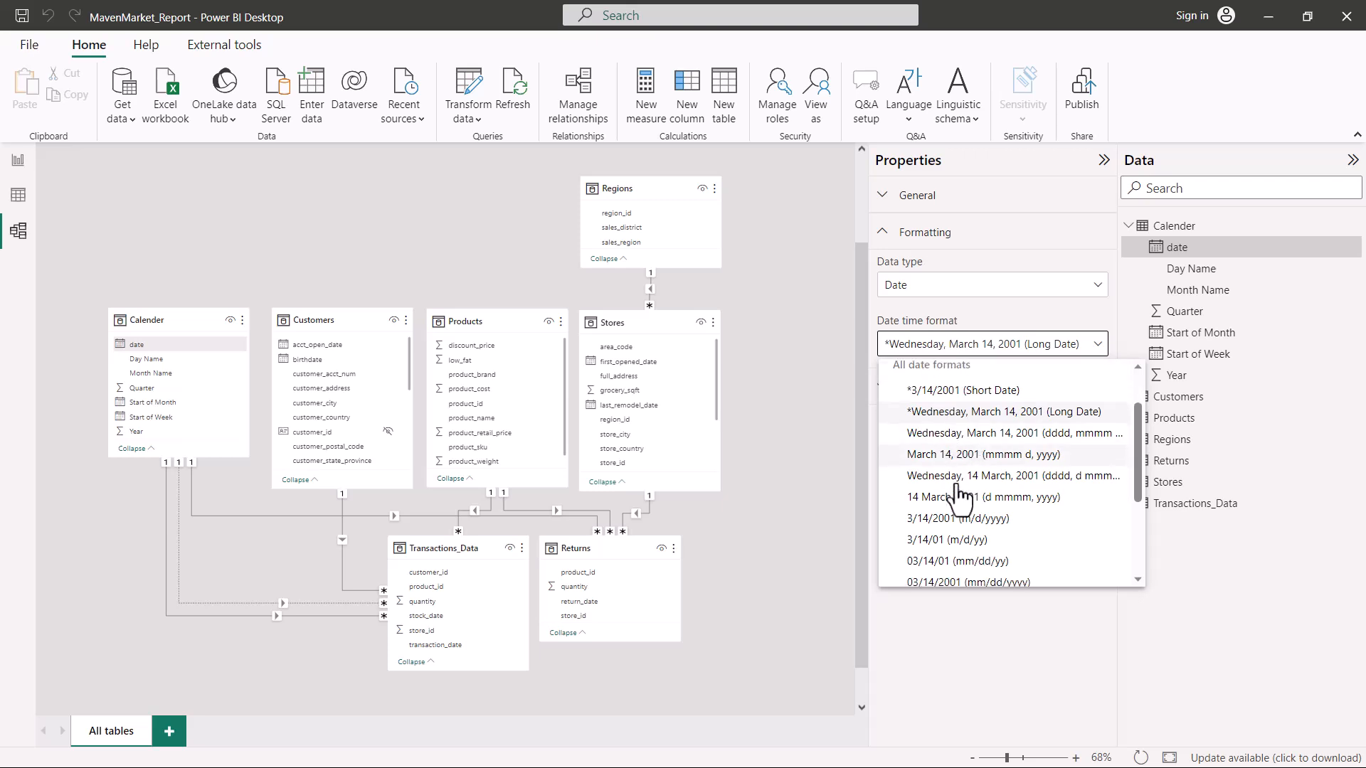
{"action": "scroll", "coordinate": [962, 498], "scroll_direction": "down", "scroll_amount": 1}
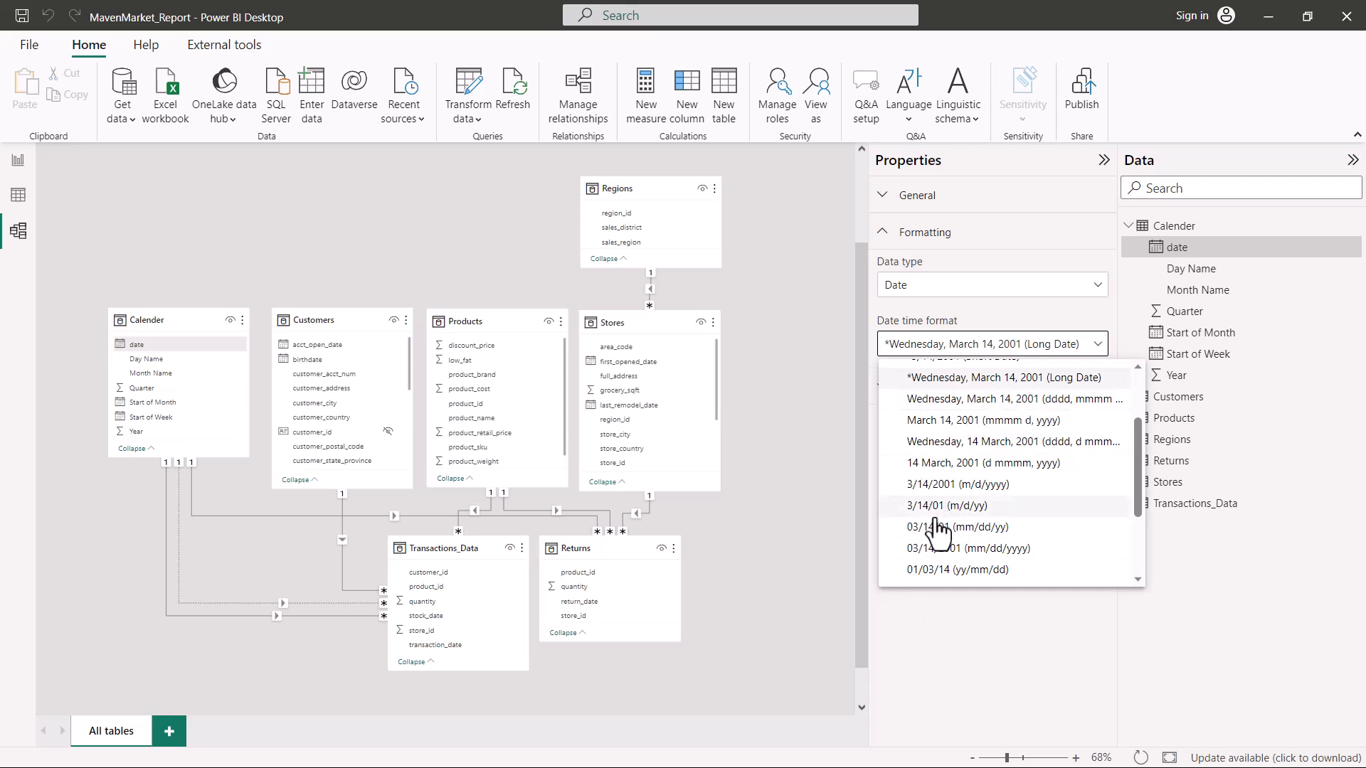
{"action": "scroll", "coordinate": [933, 526], "scroll_direction": "down", "scroll_amount": 1}
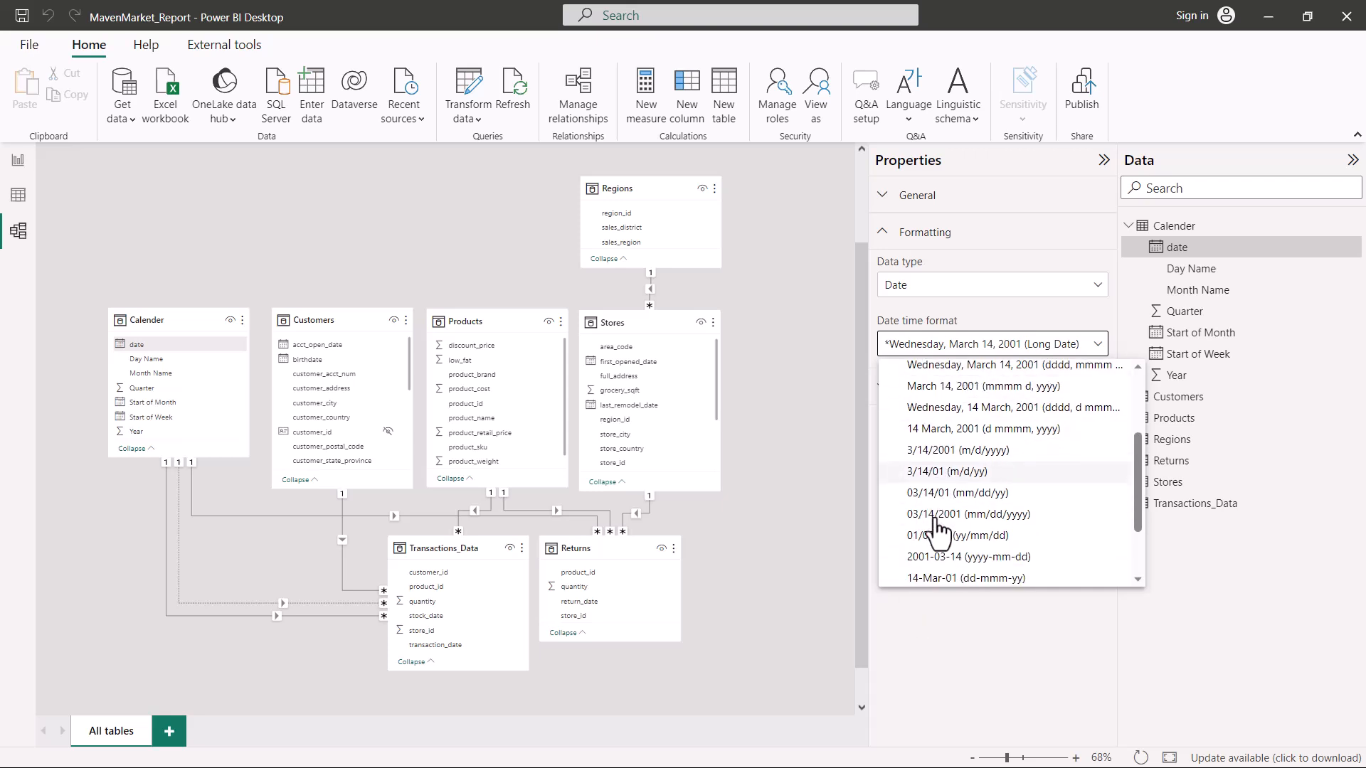
{"action": "left_click", "coordinate": [981, 518]}
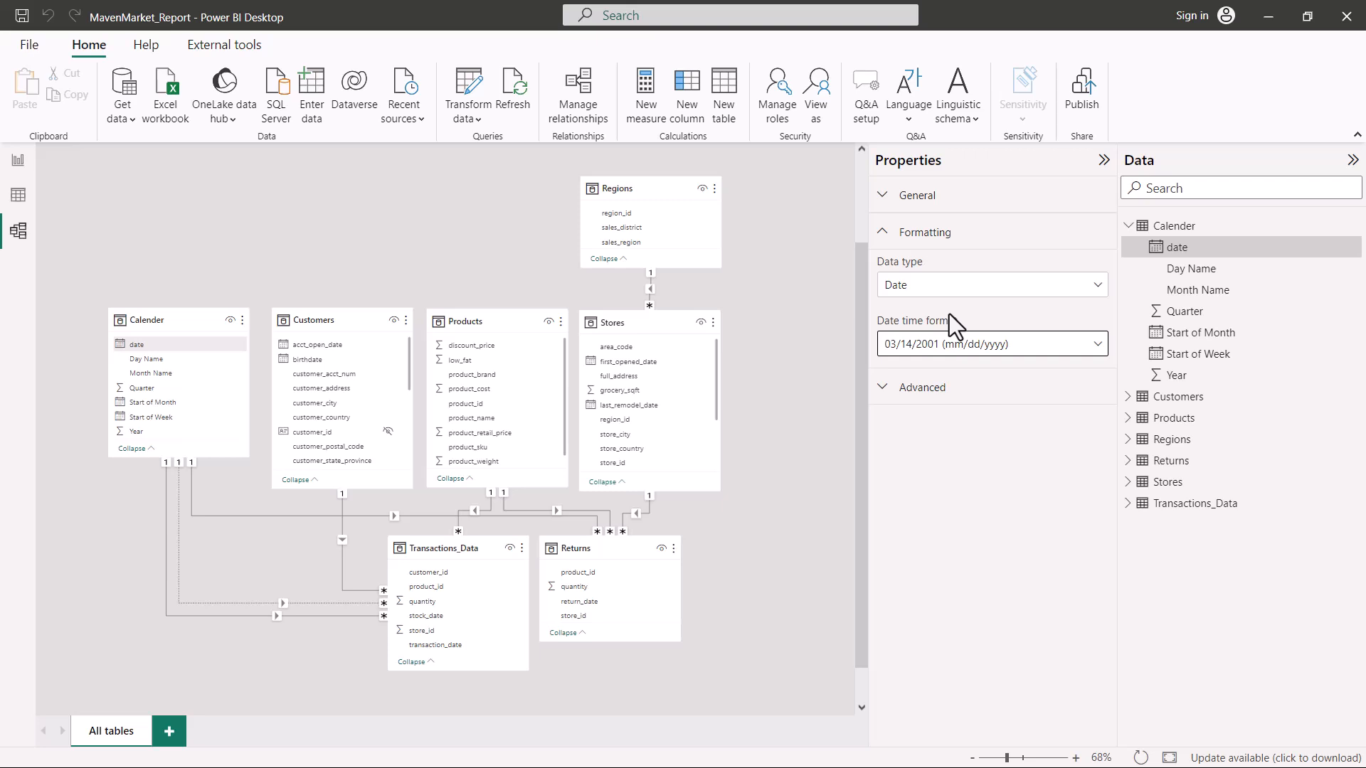
Expand the advanced properties of the customer_country column and check its place in the Customers table
{"action": "left_click", "coordinate": [732, 300]}
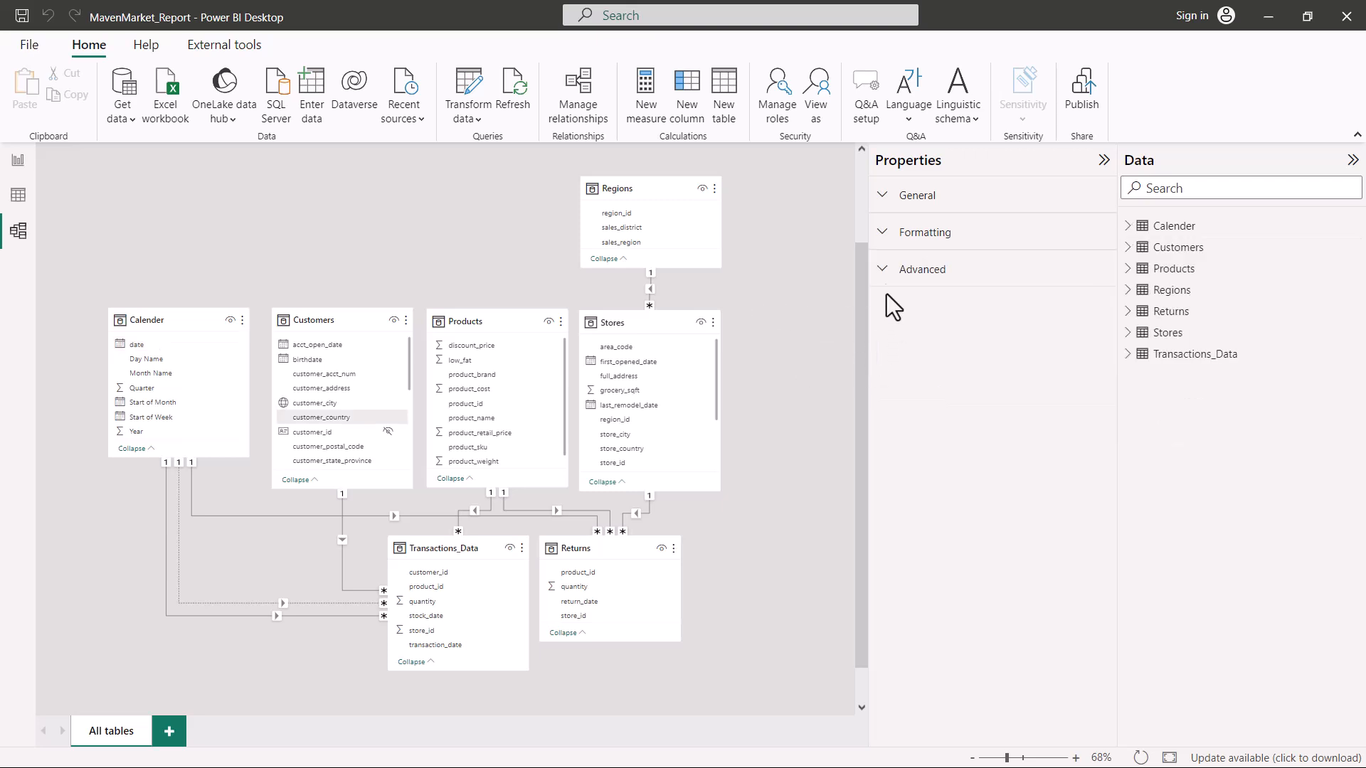
{"action": "left_click", "coordinate": [882, 272]}
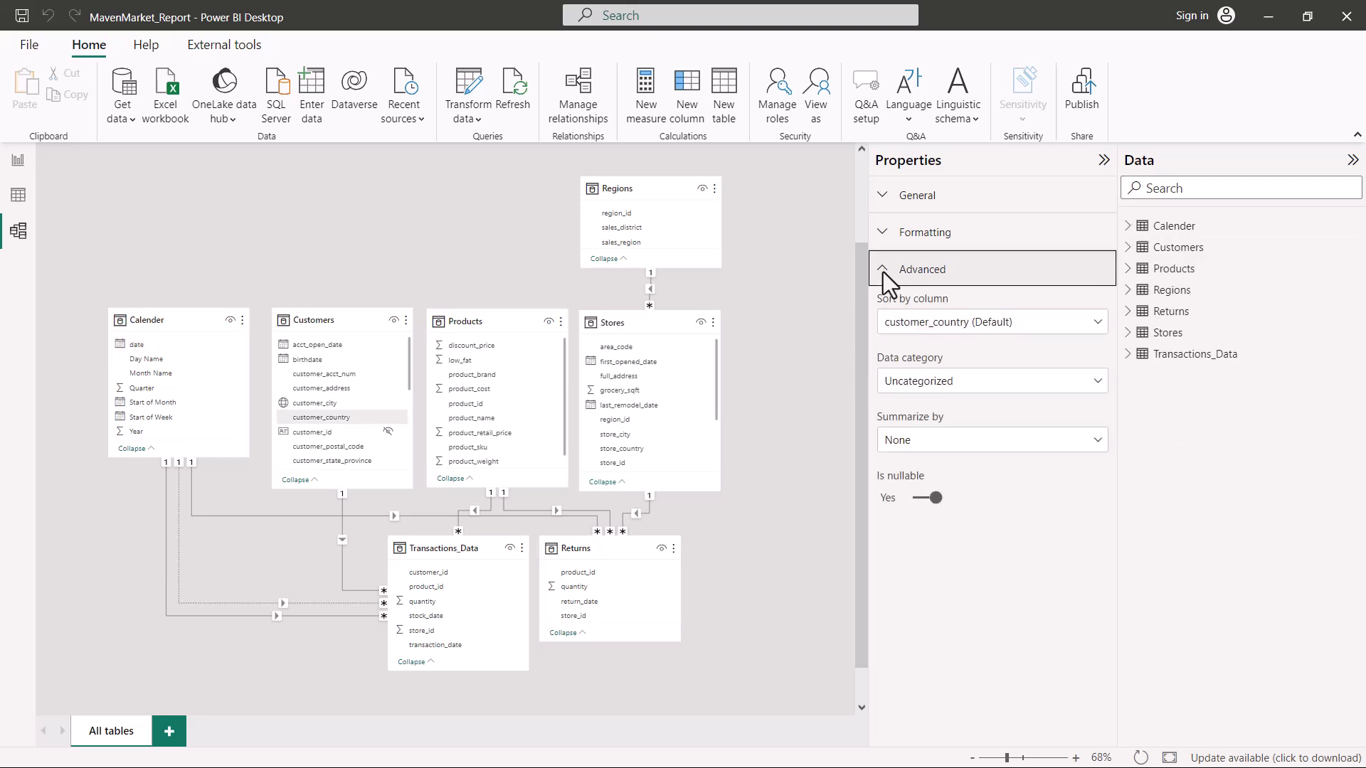
{"action": "left_click", "coordinate": [1128, 249]}
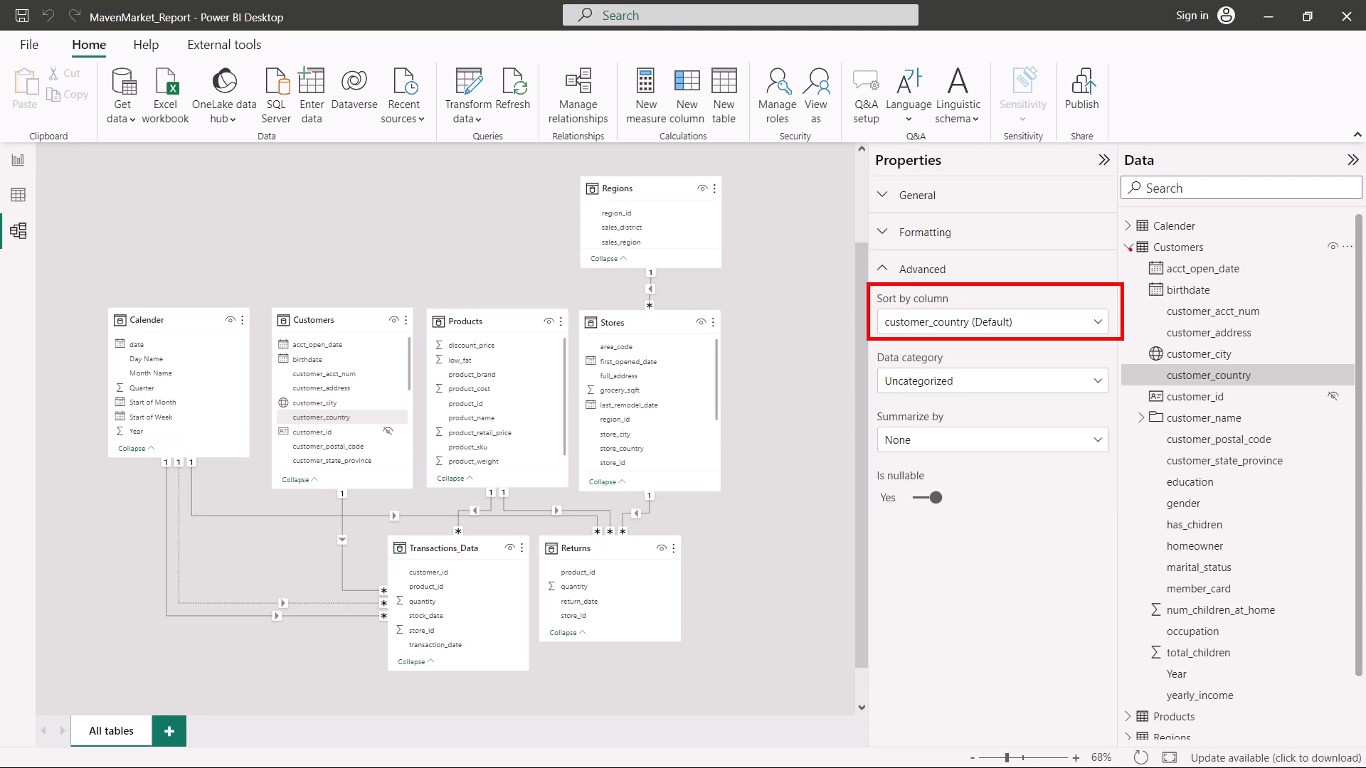
{"action": "left_click", "coordinate": [1129, 246]}
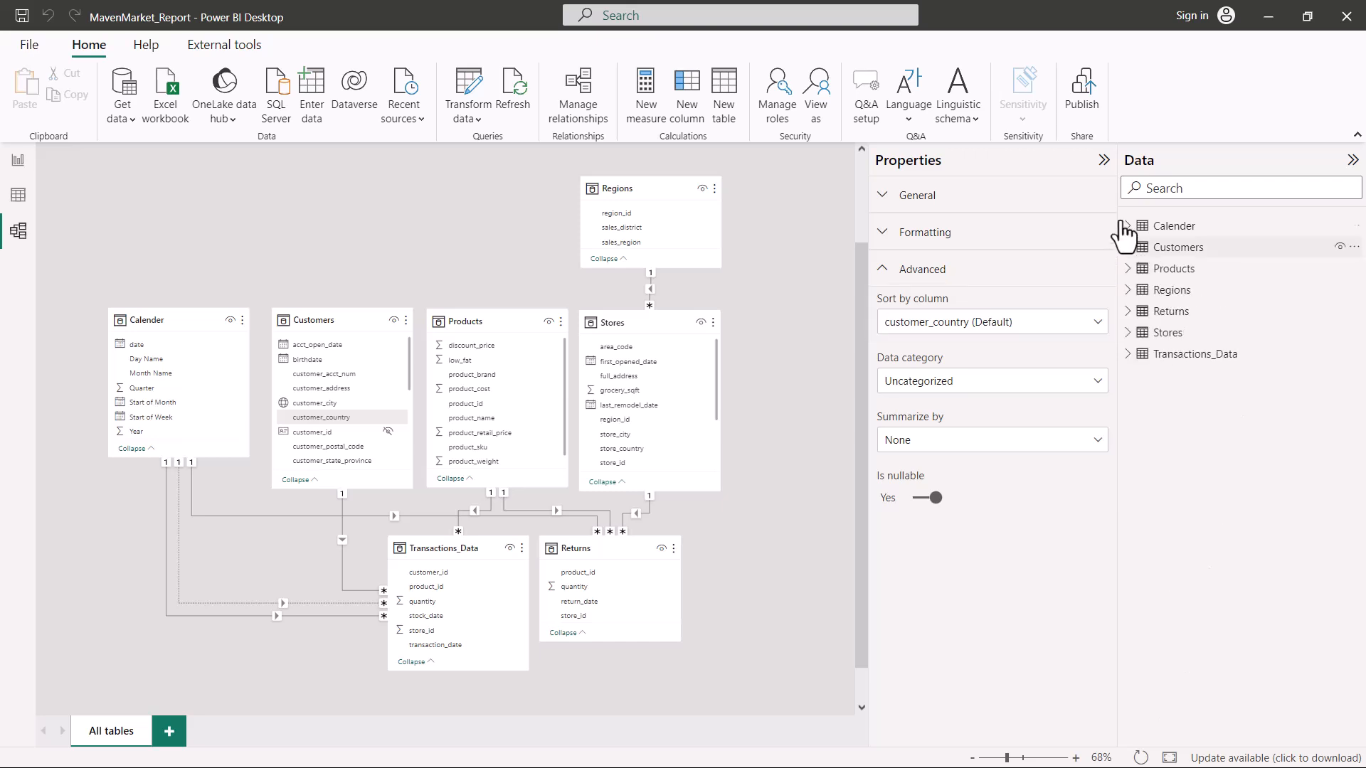
Select the Month Name column of the Calender table and examine its Sort by column property
{"action": "left_click", "coordinate": [1130, 226]}
{"action": "left_click", "coordinate": [1181, 290]}
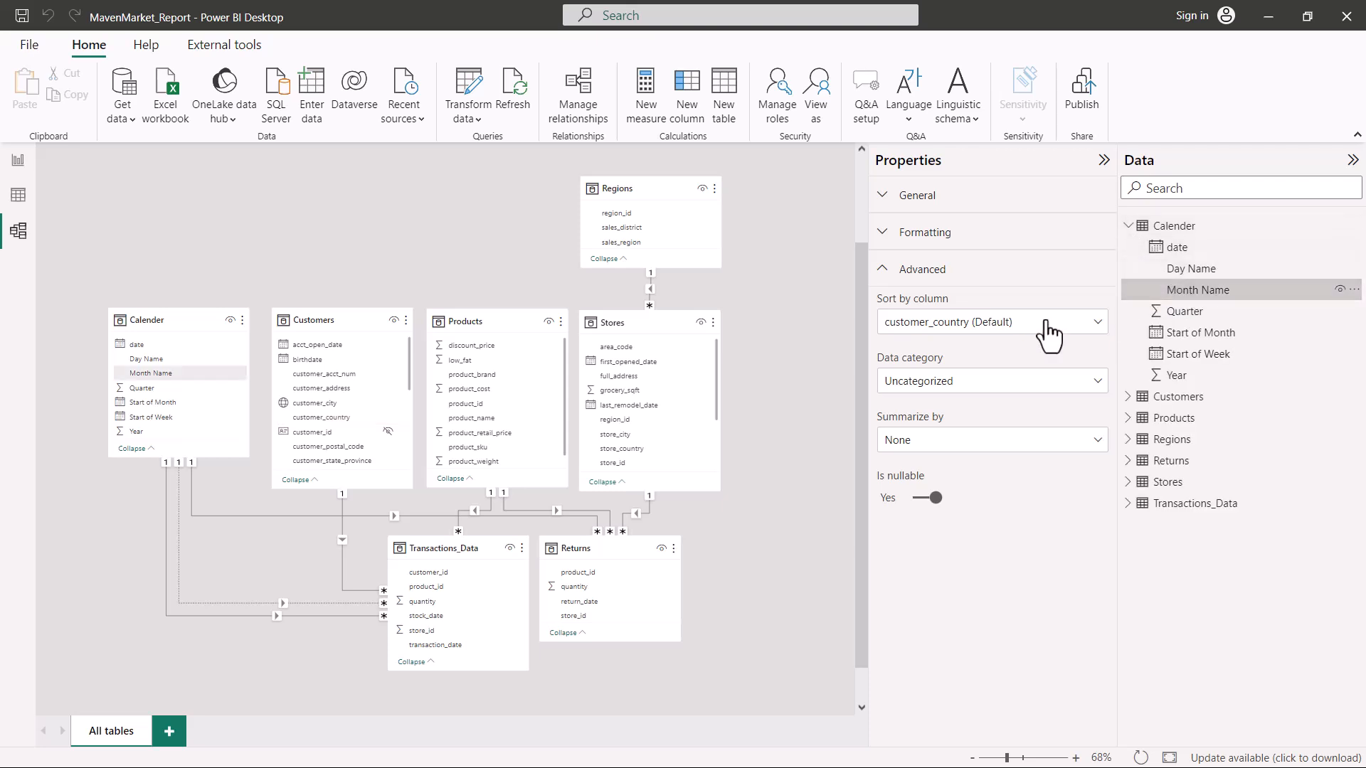
{"action": "left_click", "coordinate": [881, 276]}
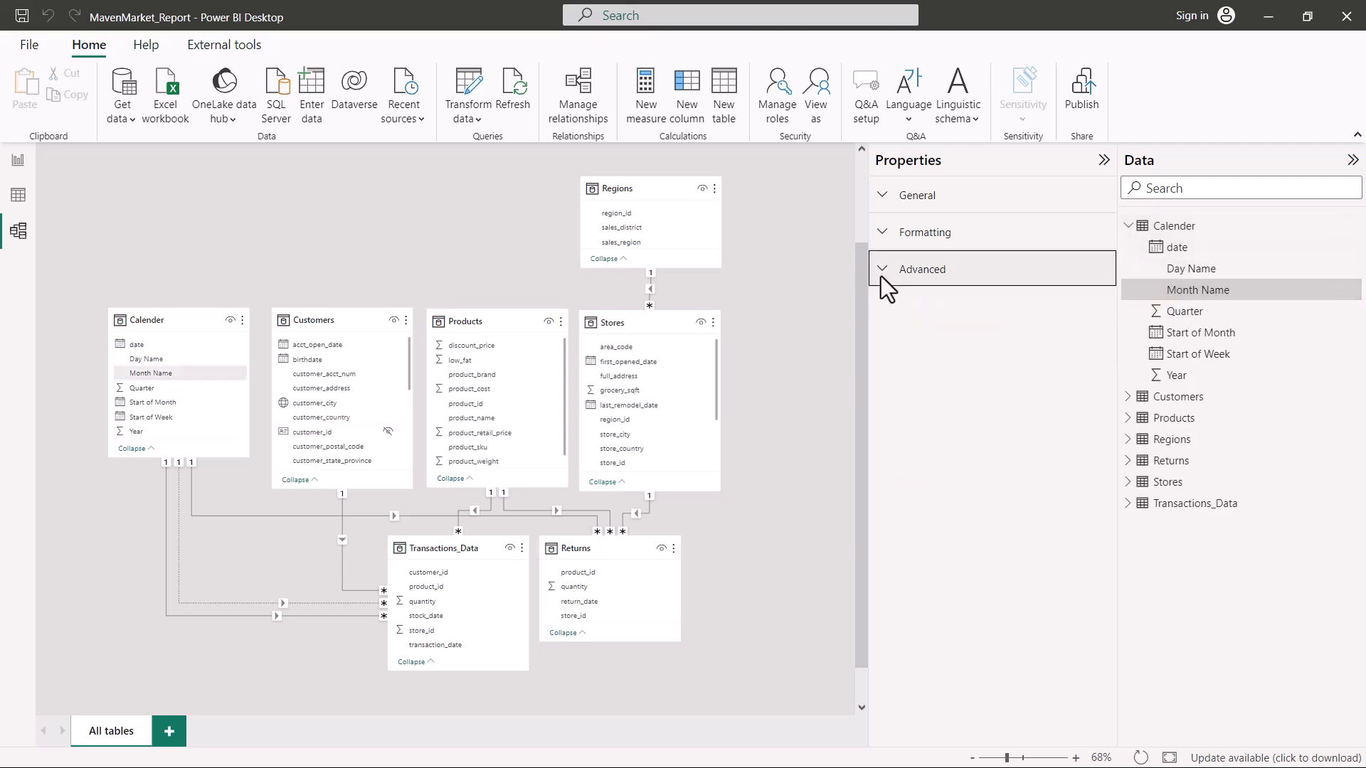
{"action": "left_click", "coordinate": [882, 271]}
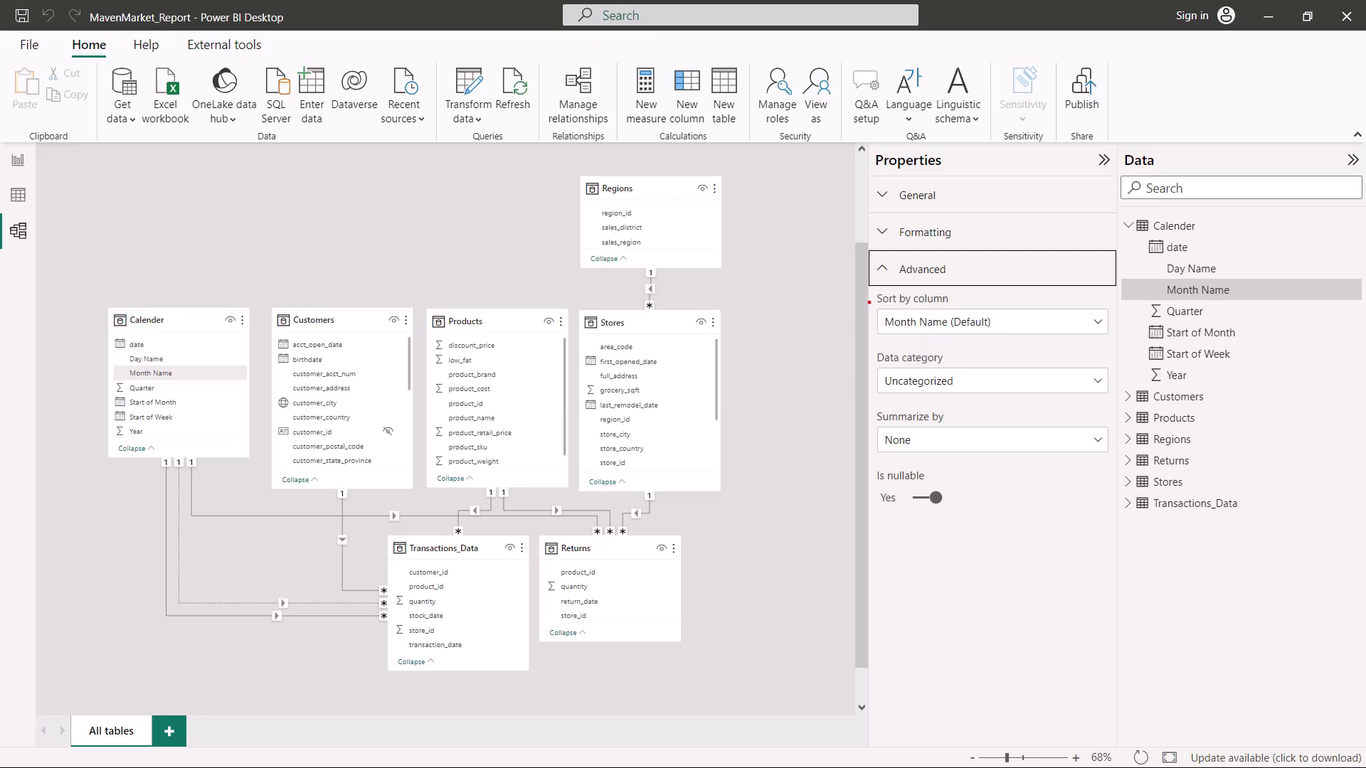
{"action": "left_click_drag", "start_coordinate": [871, 303], "coordinate": [1124, 345]}
Review the available data category options for the Month Name column without choosing a different one
{"action": "mouse_move", "coordinate": [877, 343]}
{"action": "left_mouse_down"}
{"action": "mouse_move", "coordinate": [984, 399]}
{"action": "mouse_move", "coordinate": [1111, 404]}
{"action": "left_mouse_up"}
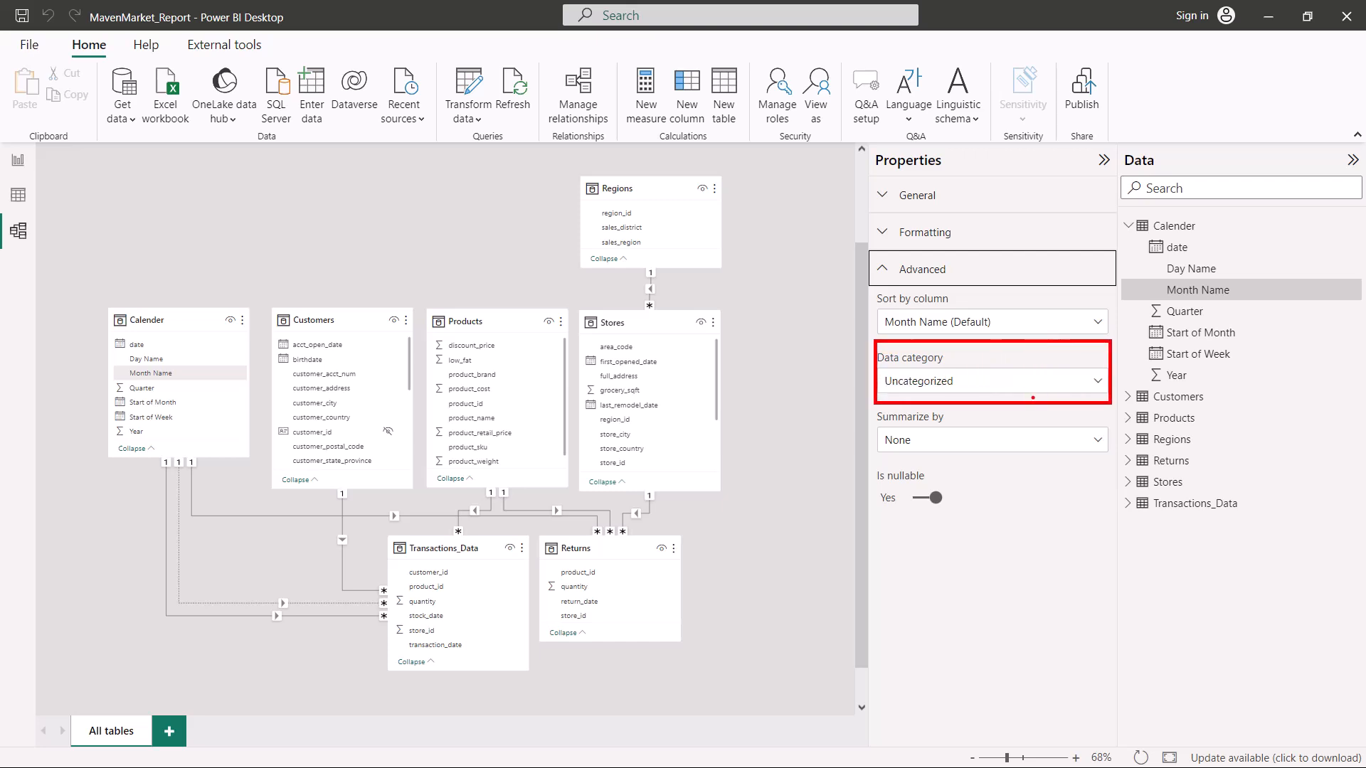
{"action": "left_click", "coordinate": [1099, 382]}
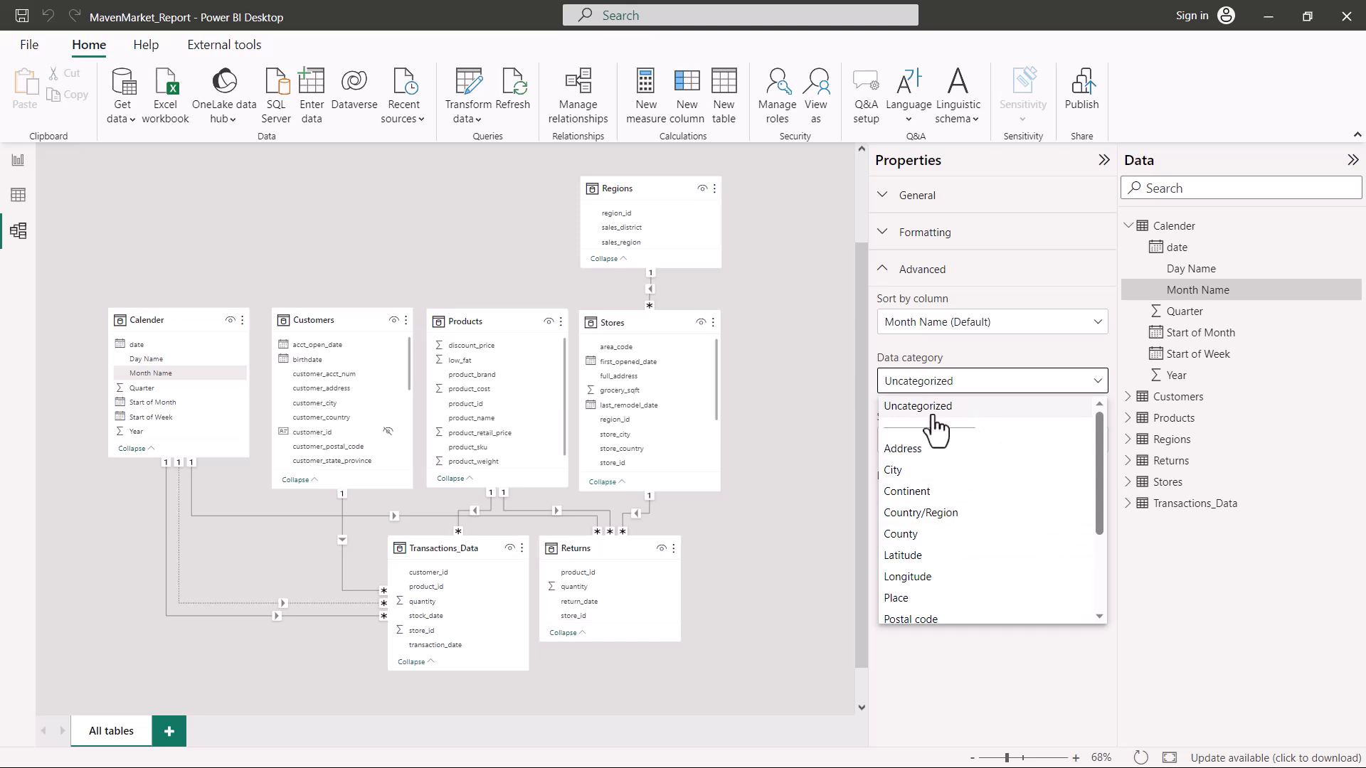
{"action": "left_click", "coordinate": [975, 357]}
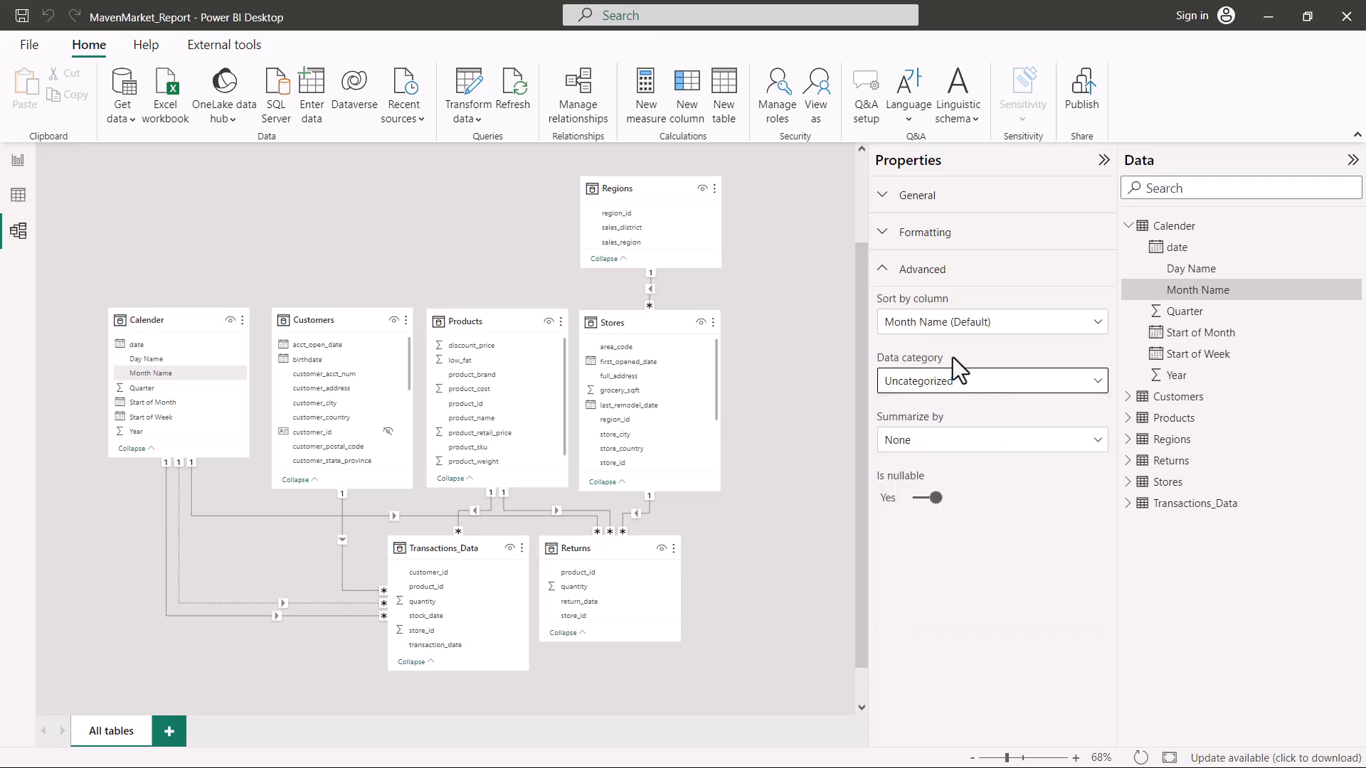
Set the data category of the customer_city column in the Customers table to City
{"action": "left_click", "coordinate": [1128, 226]}
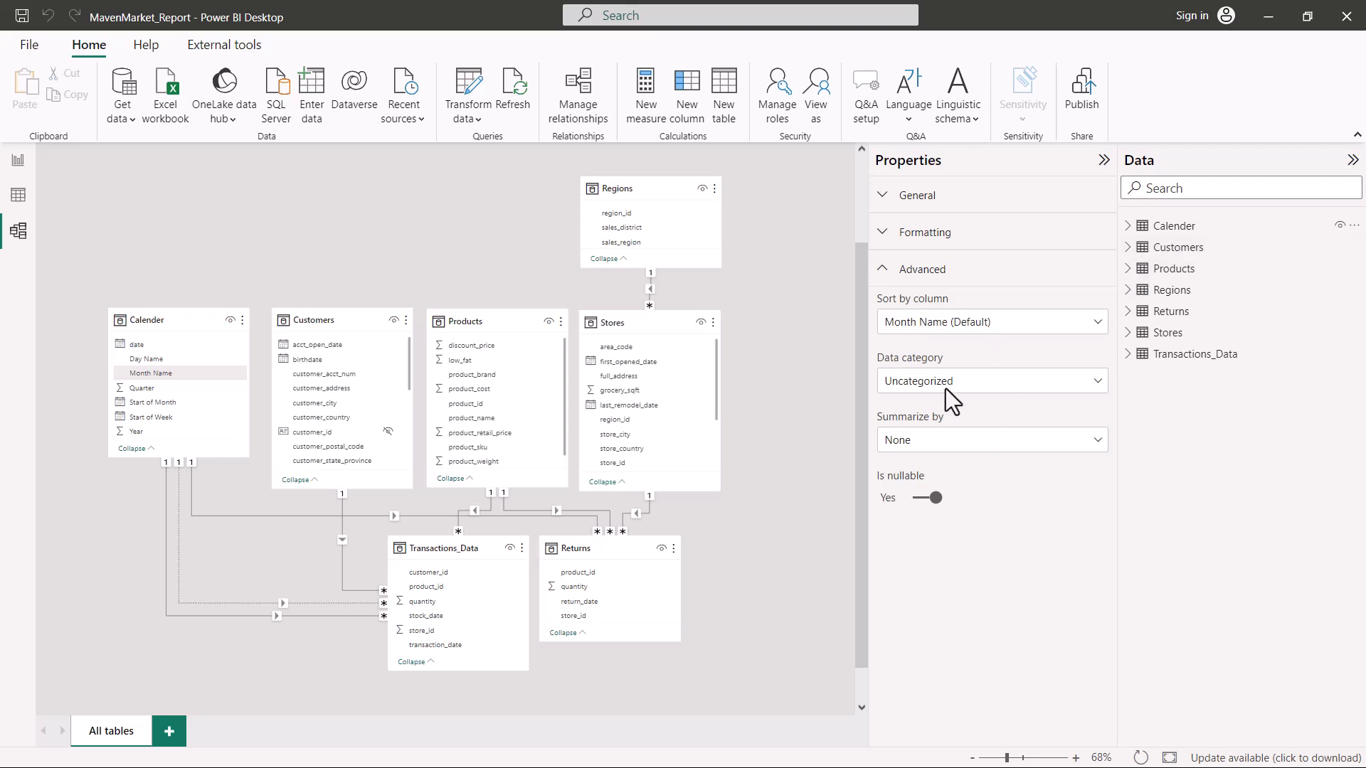
{"action": "left_click", "coordinate": [1129, 248]}
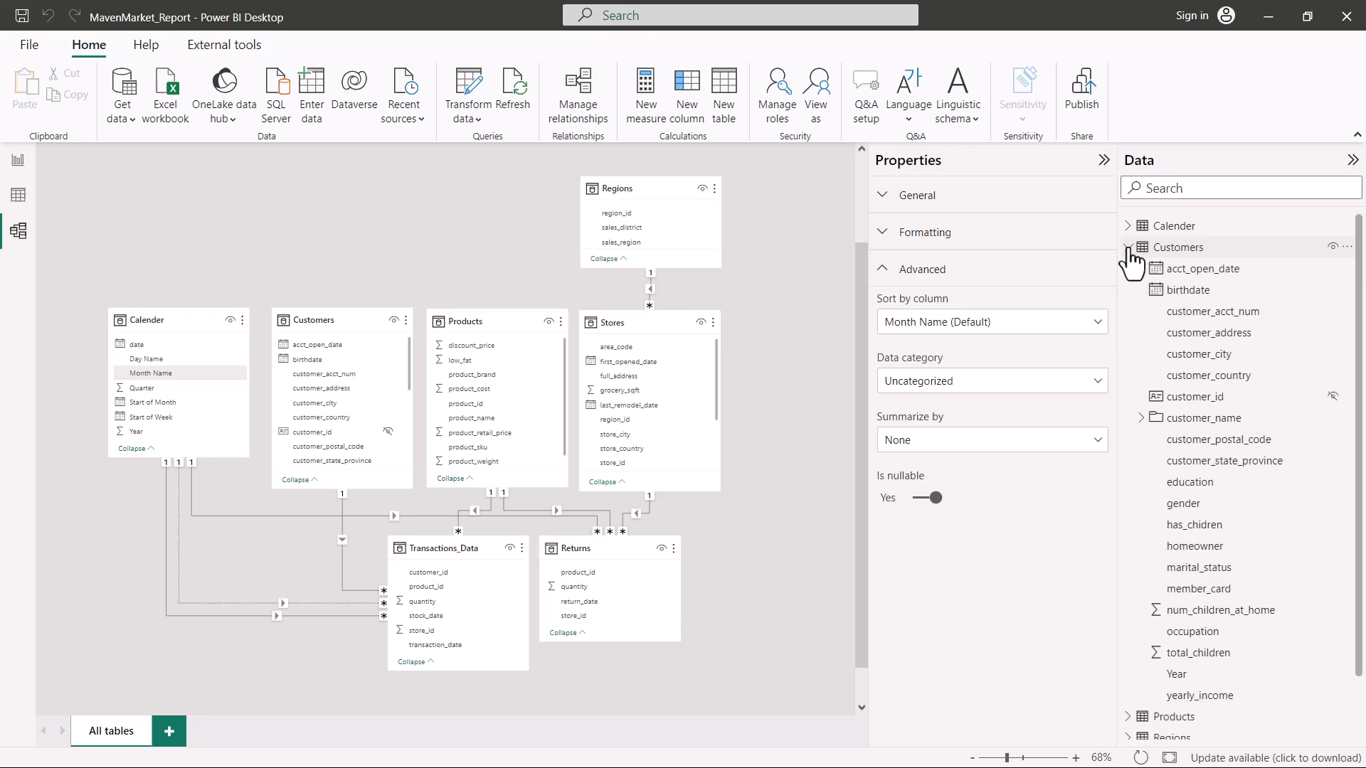
{"action": "left_click", "coordinate": [1185, 358]}
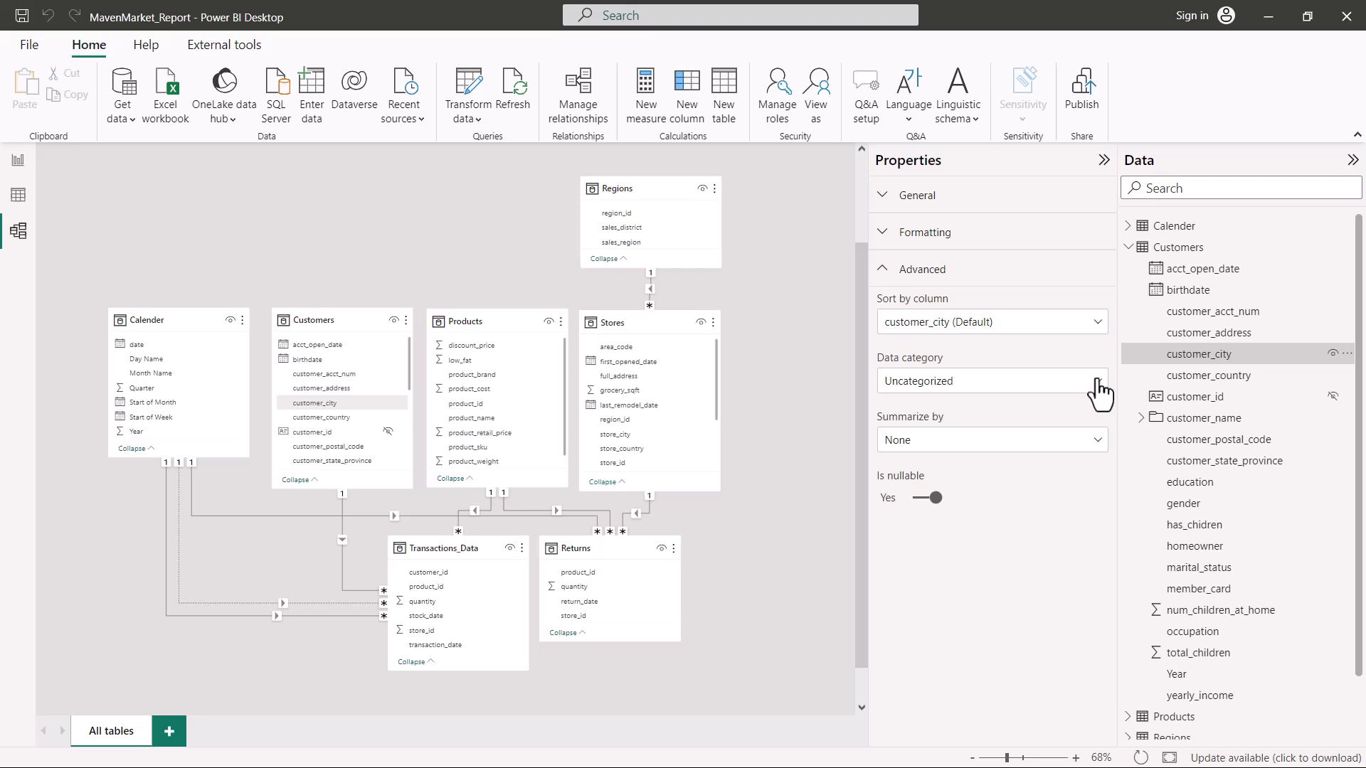
{"action": "left_click", "coordinate": [911, 382]}
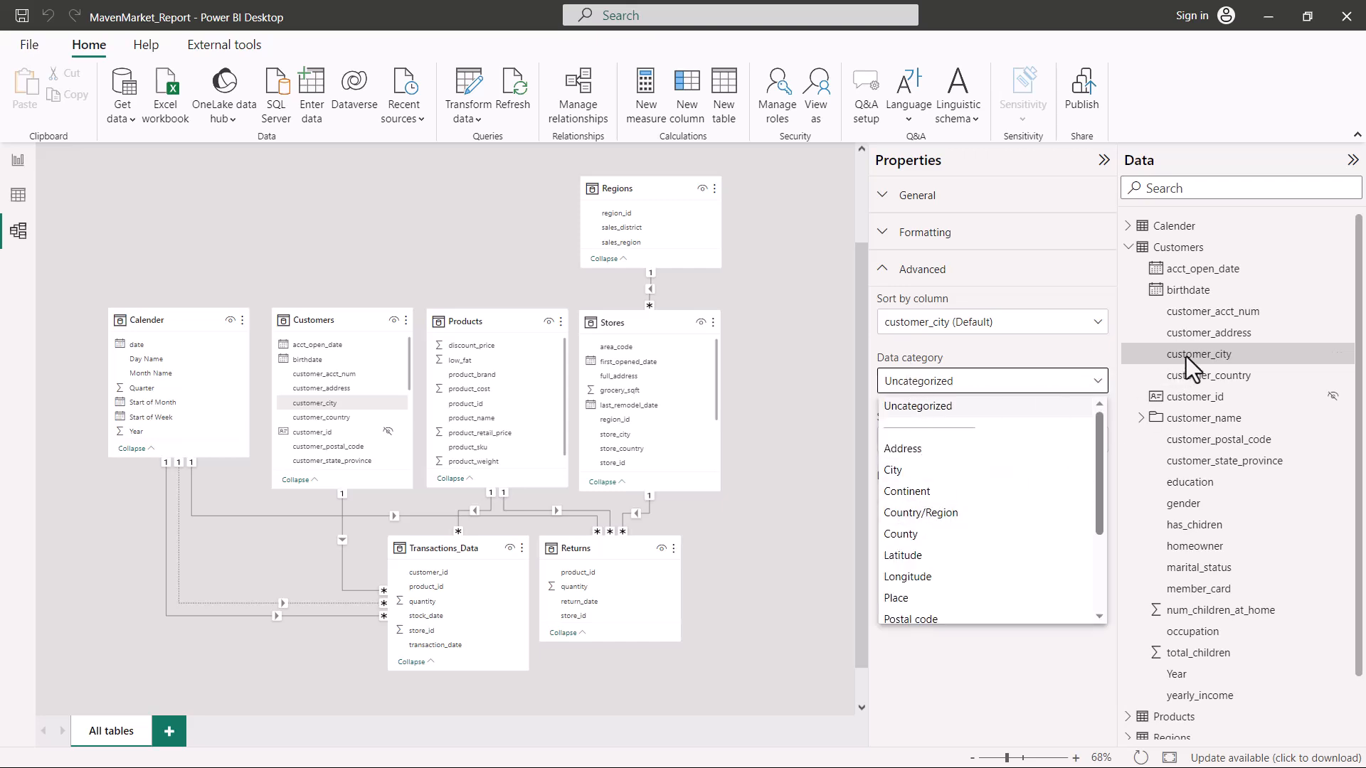
{"action": "scroll", "coordinate": [902, 506], "scroll_direction": "down", "scroll_amount": 2}
{"action": "scroll", "coordinate": [907, 512], "scroll_direction": "up", "scroll_amount": 3}
{"action": "left_click", "coordinate": [903, 438]}
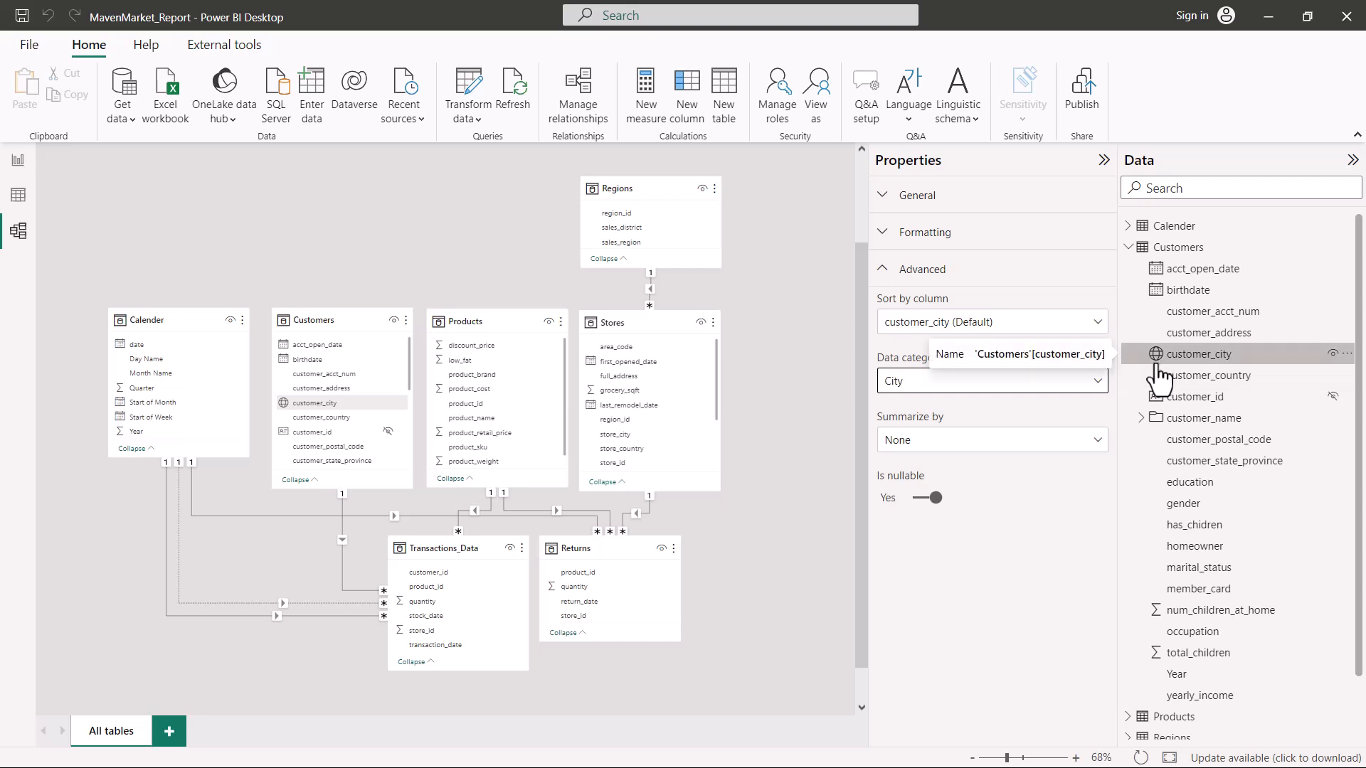
{"action": "left_click_drag", "start_coordinate": [1129, 341], "coordinate": [1272, 367]}
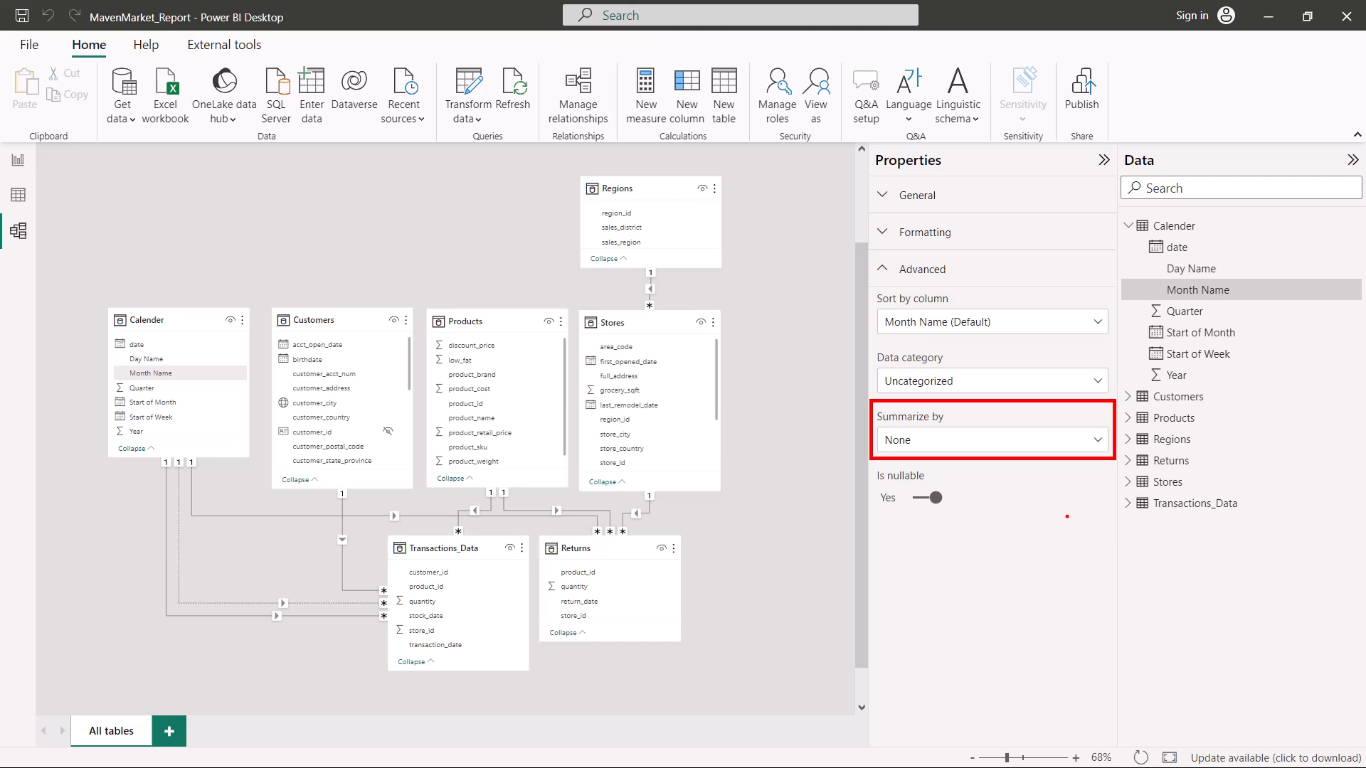
Review the Summarize by options for the total_children column of the Customers table, keeping Sum
{"action": "left_click", "coordinate": [1129, 226]}
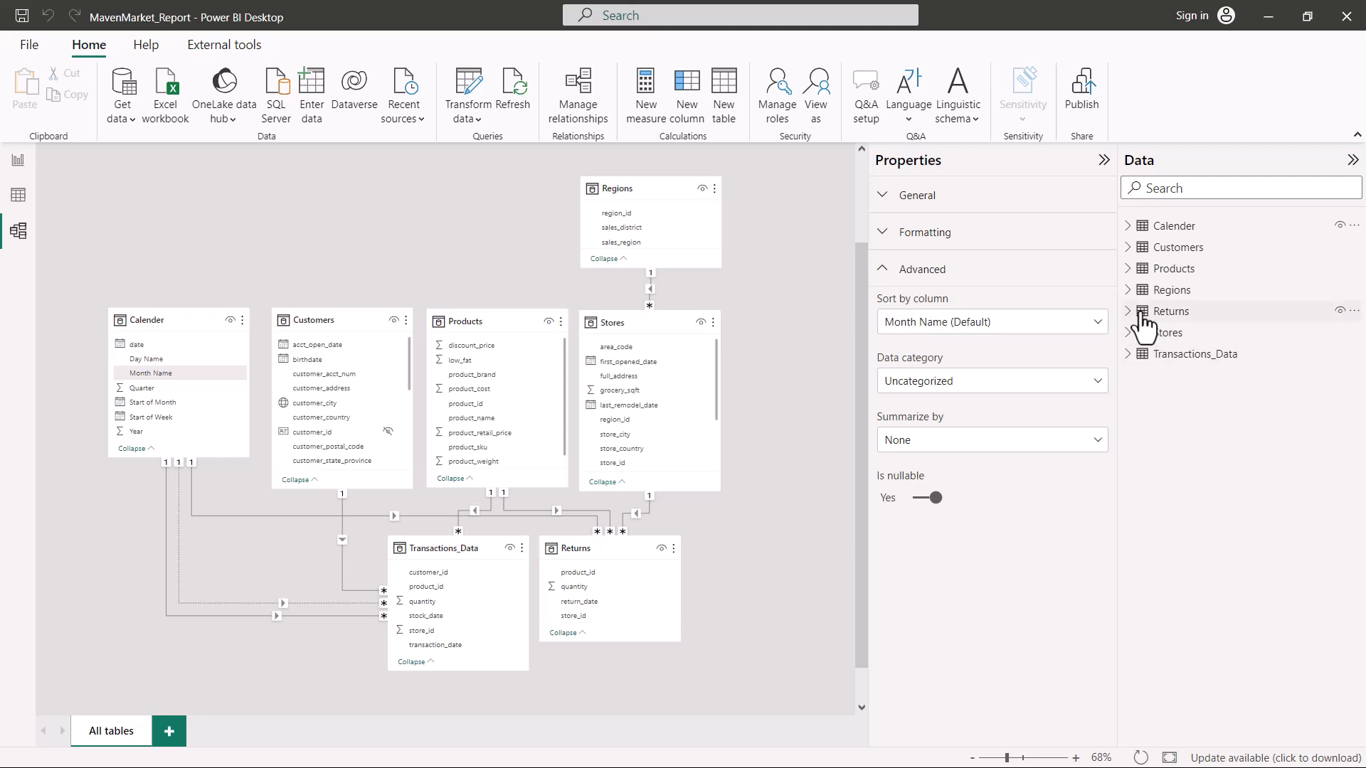
{"action": "left_click", "coordinate": [1129, 247]}
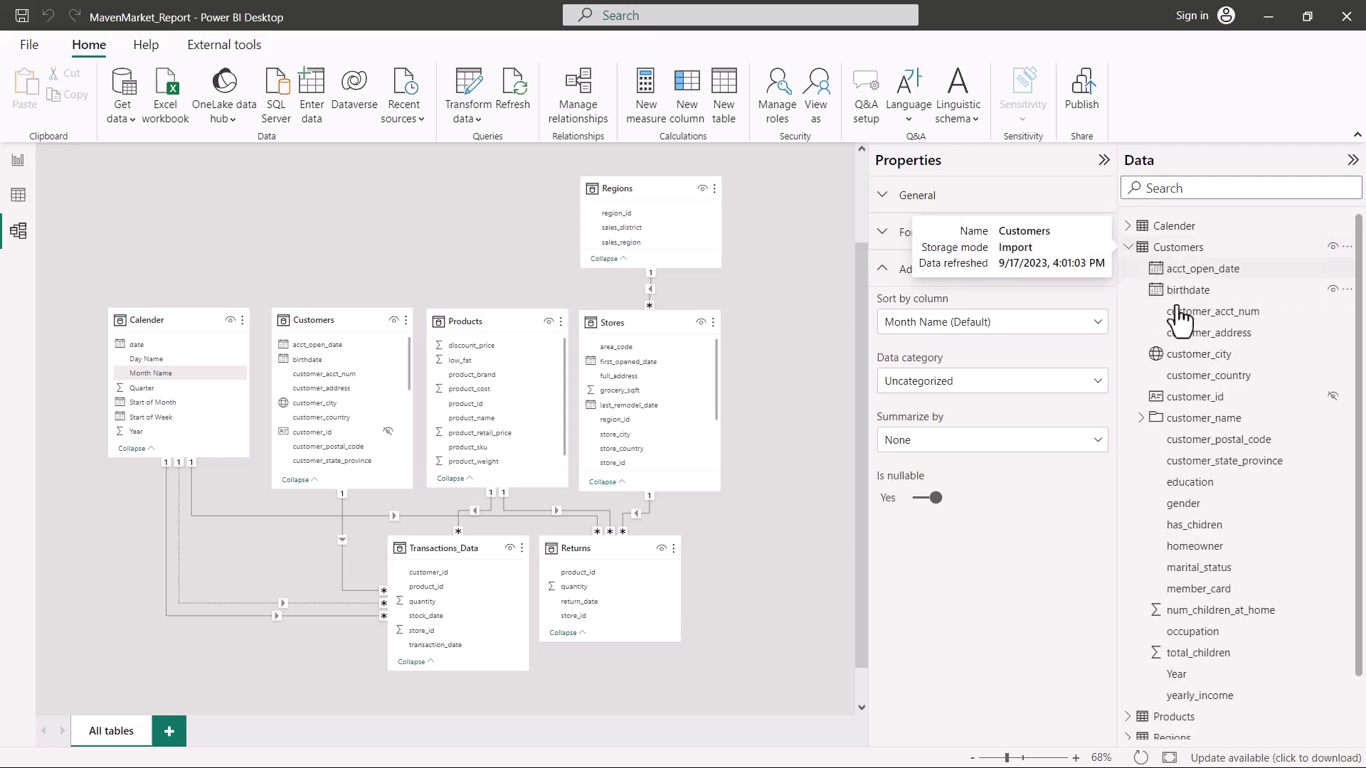
{"action": "left_click", "coordinate": [1202, 654]}
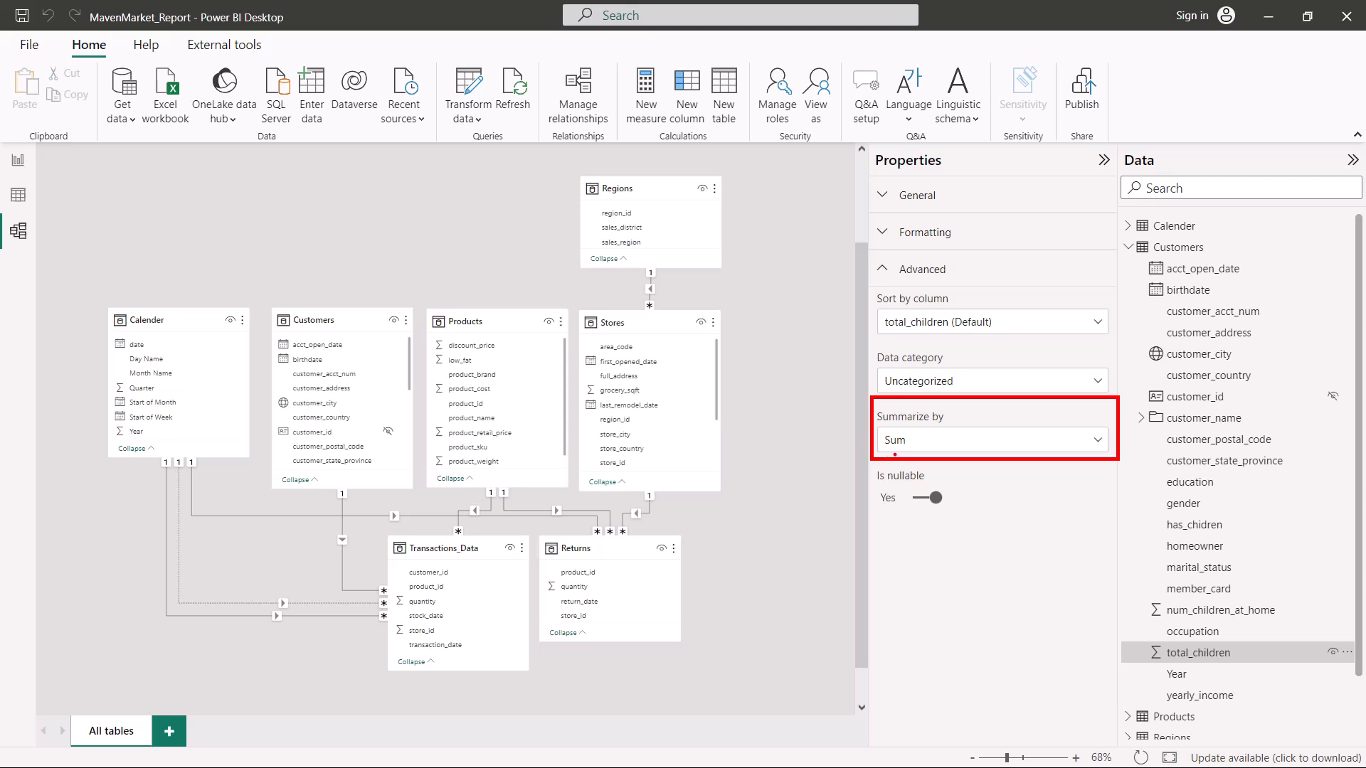
{"action": "left_click", "coordinate": [1099, 443]}
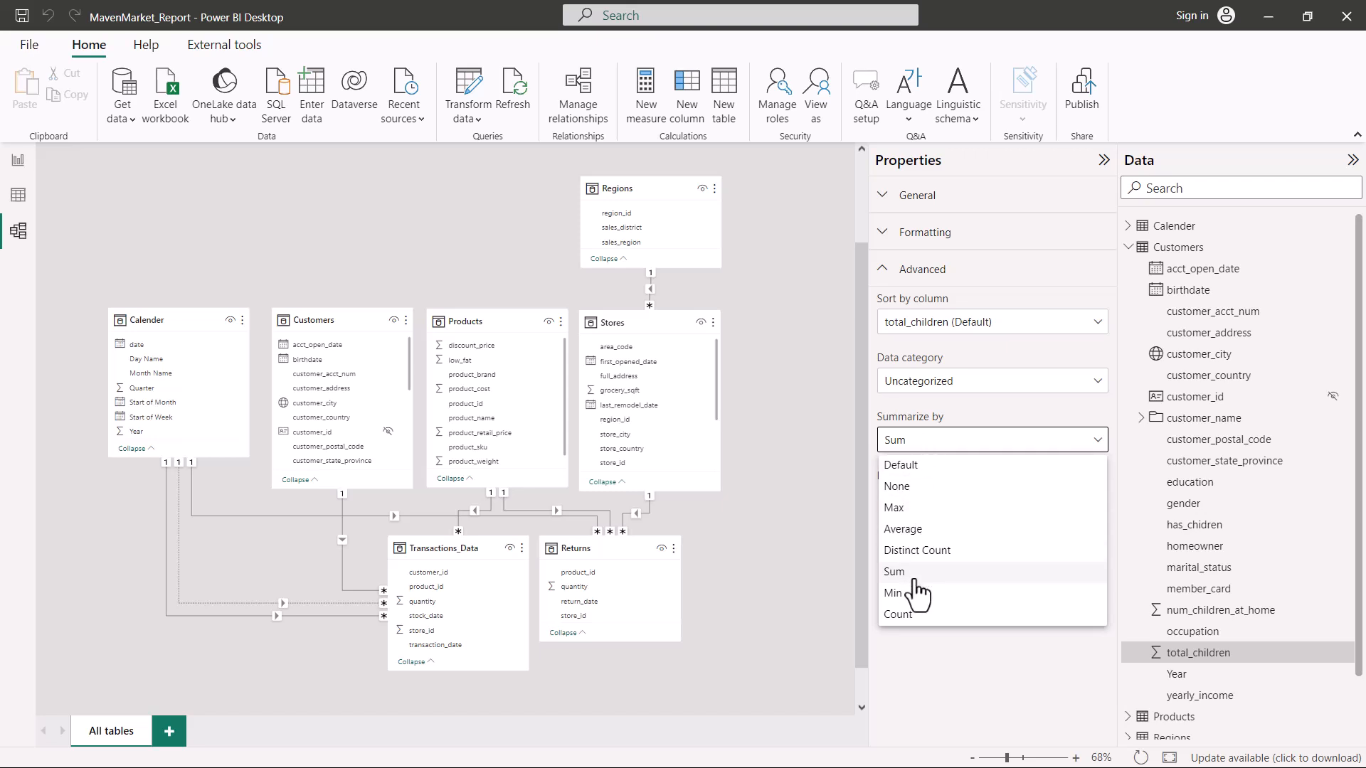
{"action": "left_click", "coordinate": [934, 680]}
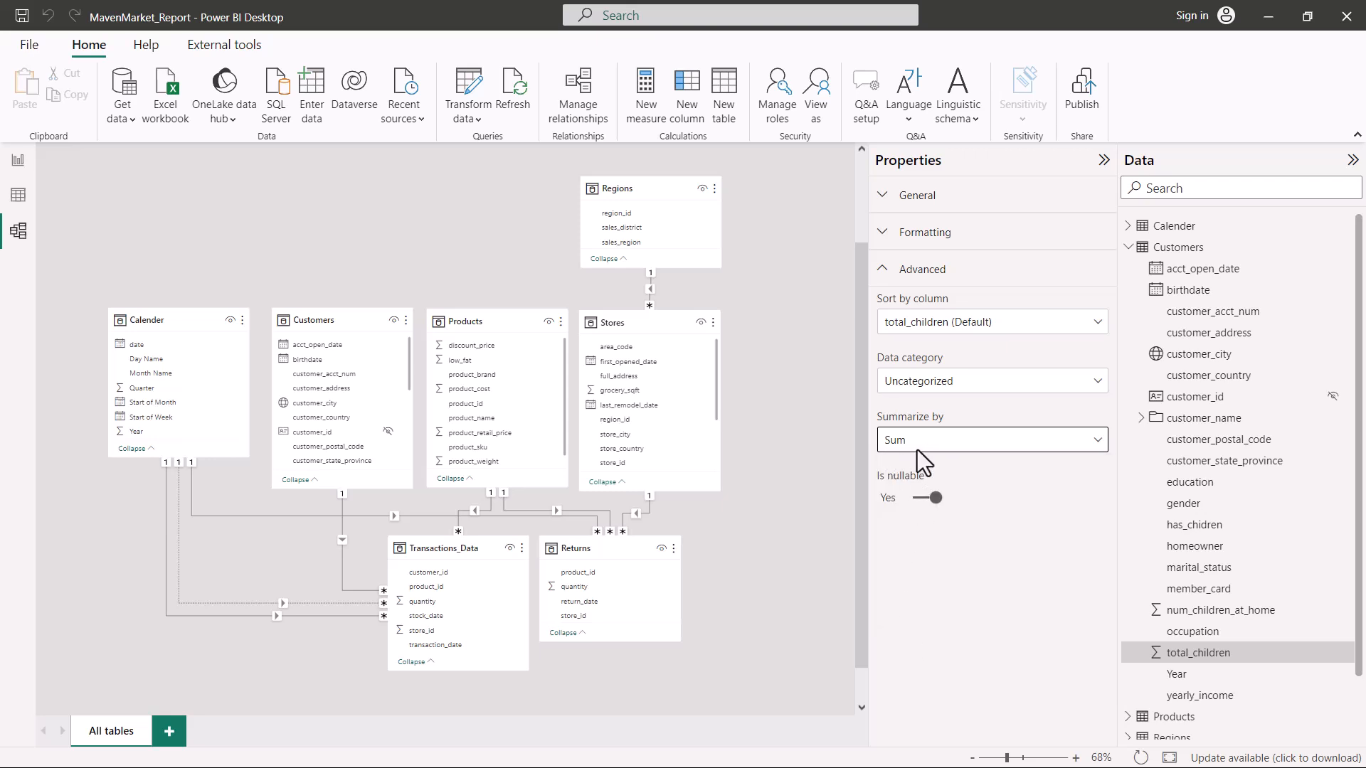